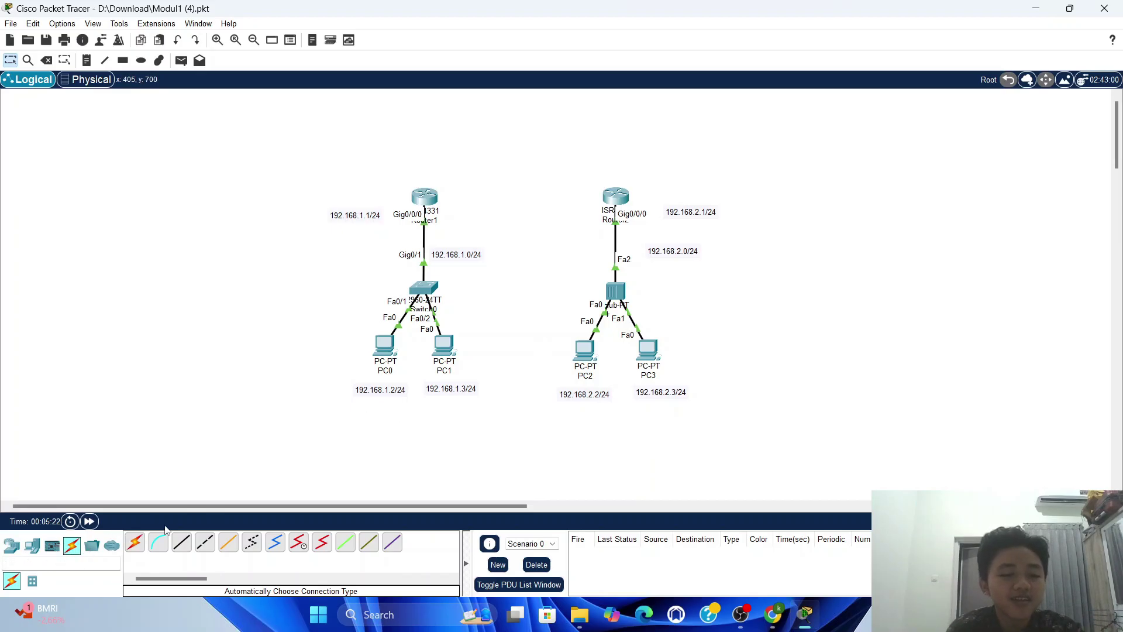
Connect Router1 to Router2 with an automatically chosen connection type
click(135, 542)
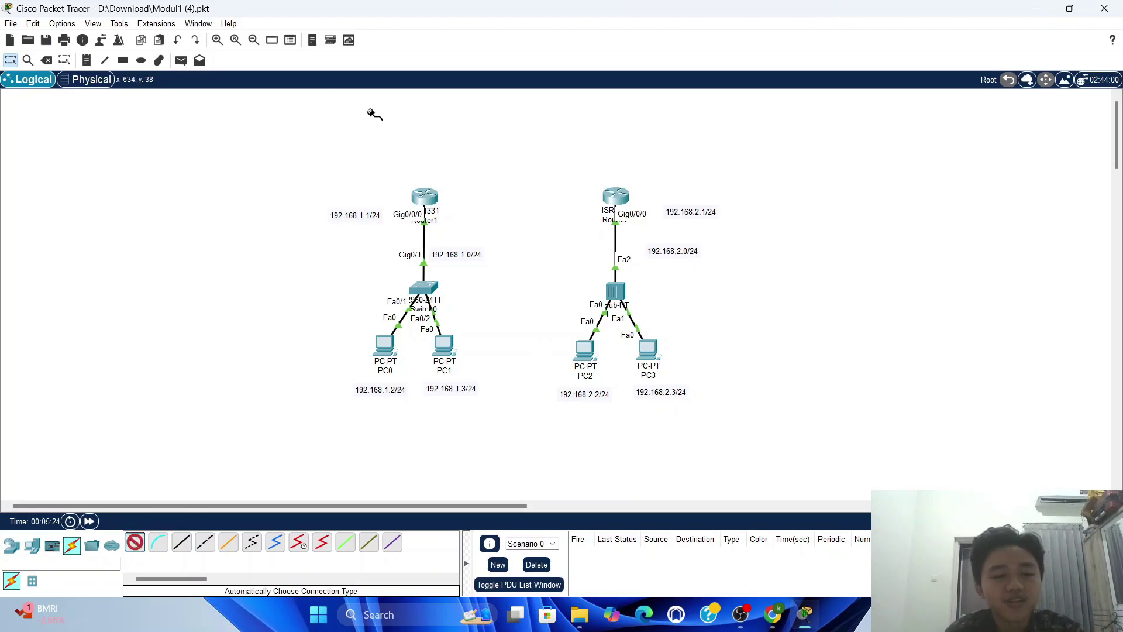
click(425, 196)
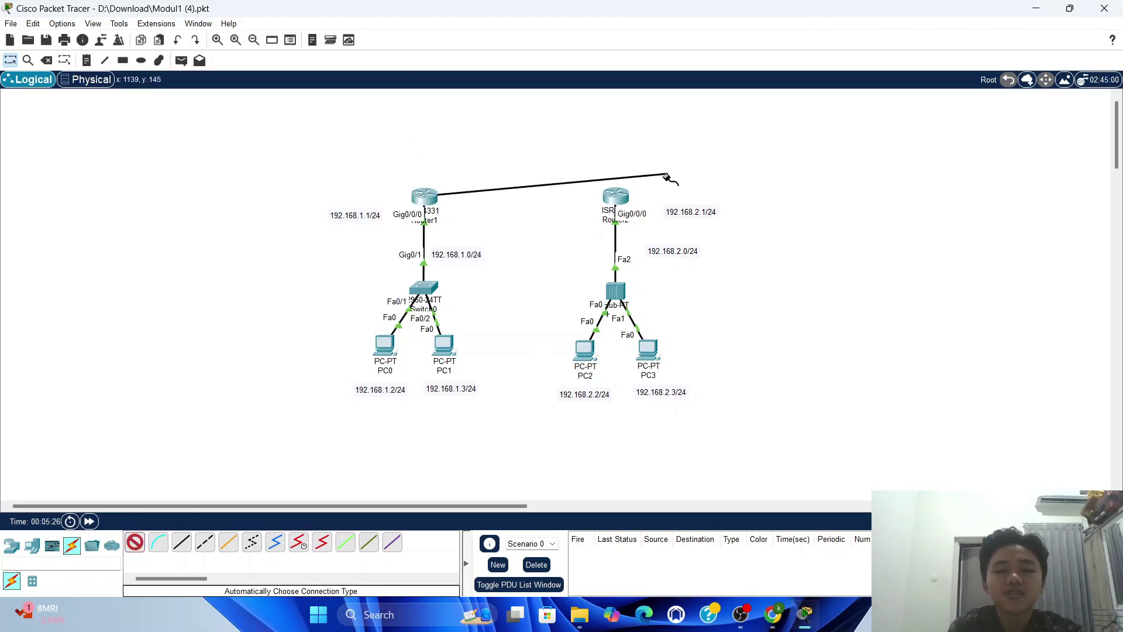
click(622, 199)
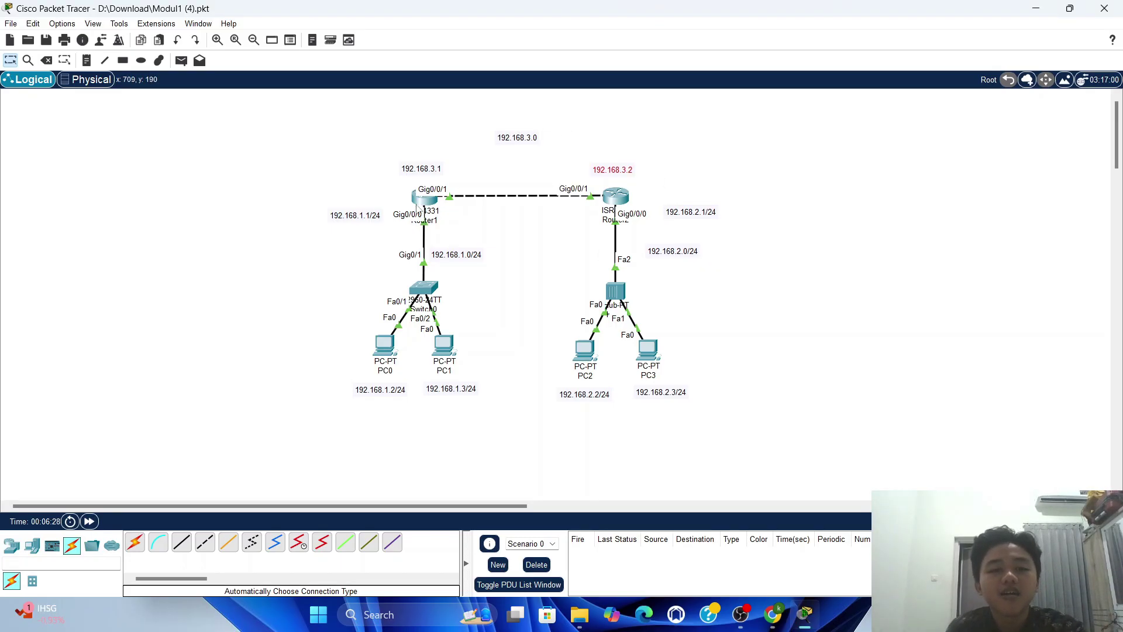
Assign IPv4 address 192.168.3.1 with subnet mask 255.255.255.0 to Router1's GigabitEthernet0/0/1 interface
click(421, 198)
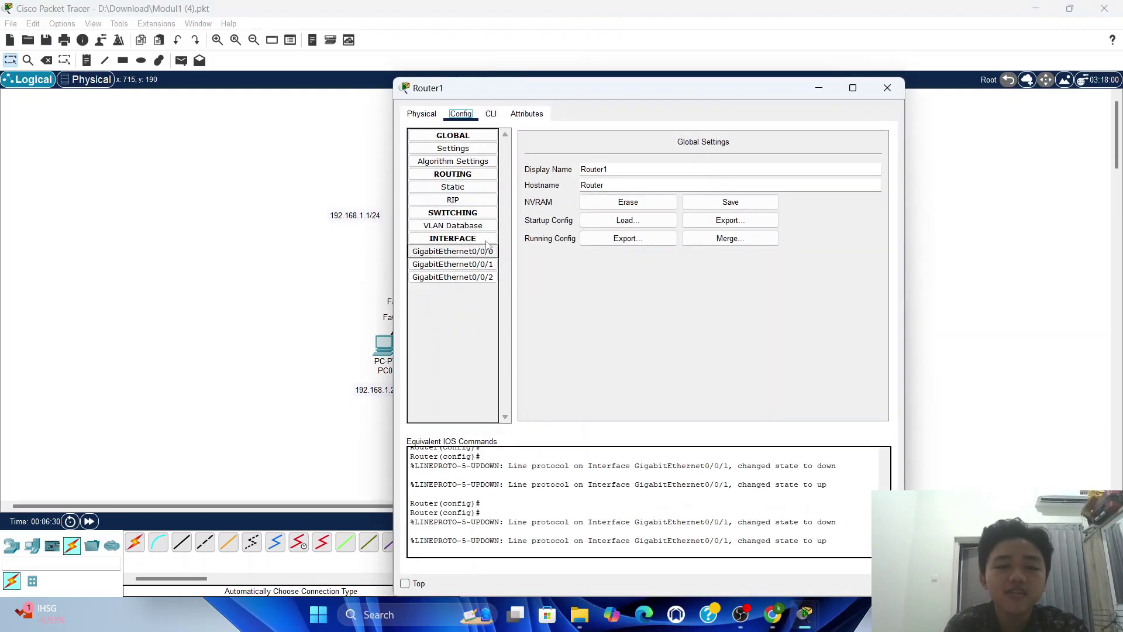
drag(612, 81, 657, 234)
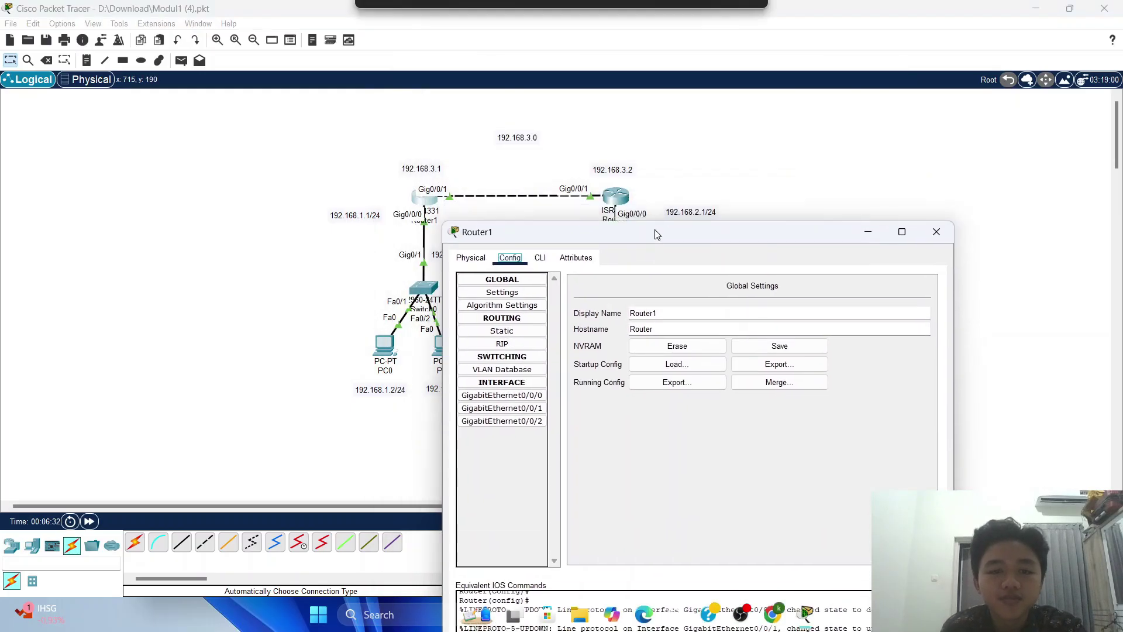
click(523, 407)
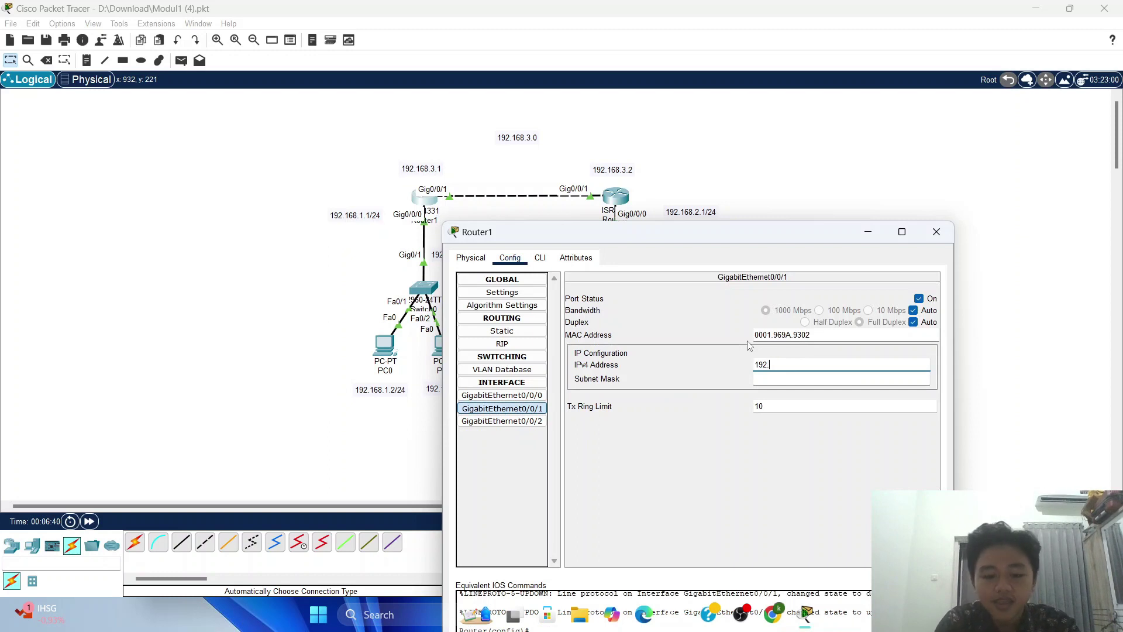
text(192.168.3.1)
key(Return)
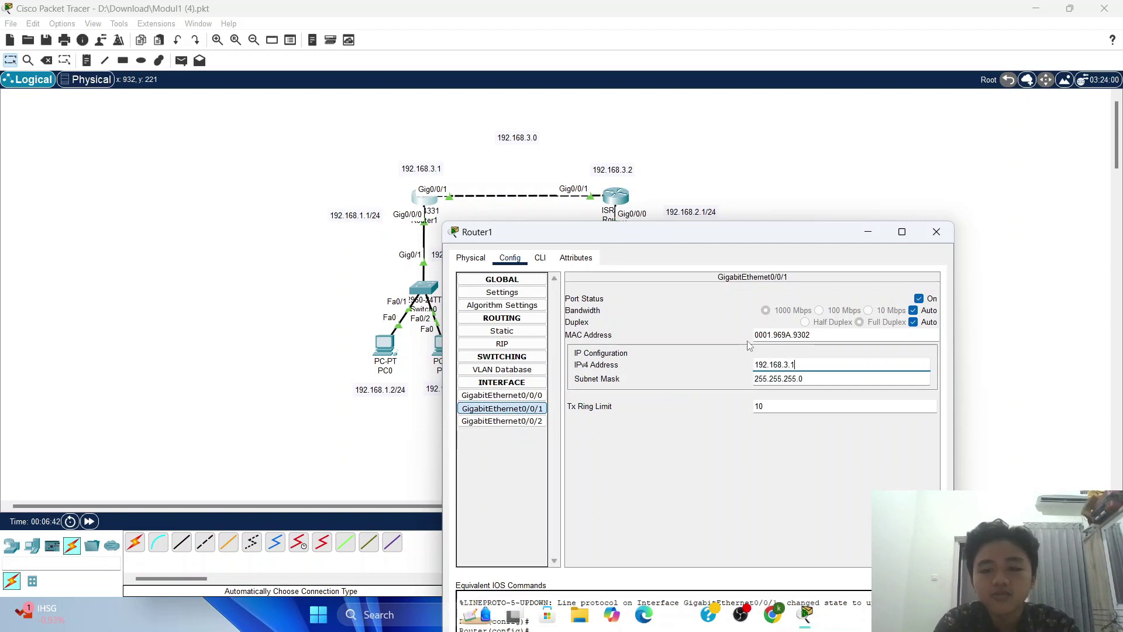
click(937, 232)
Assign IPv4 address 192.168.3.2 with subnet mask 255.255.255.0 to Router2's GigabitEthernet0/0/1 interface
click(618, 199)
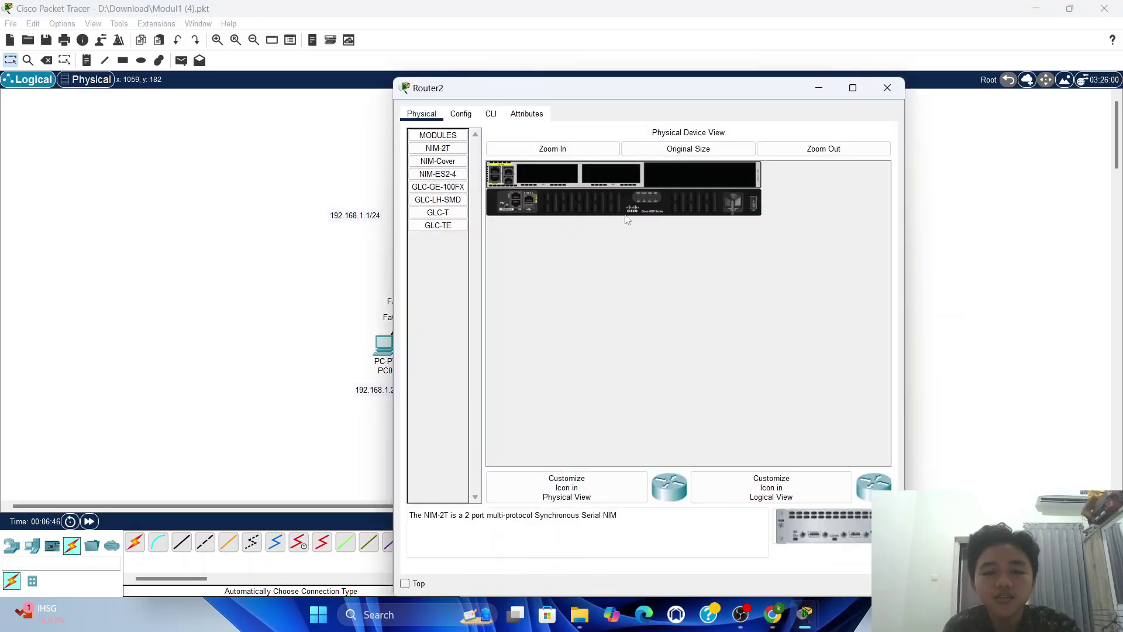
click(461, 114)
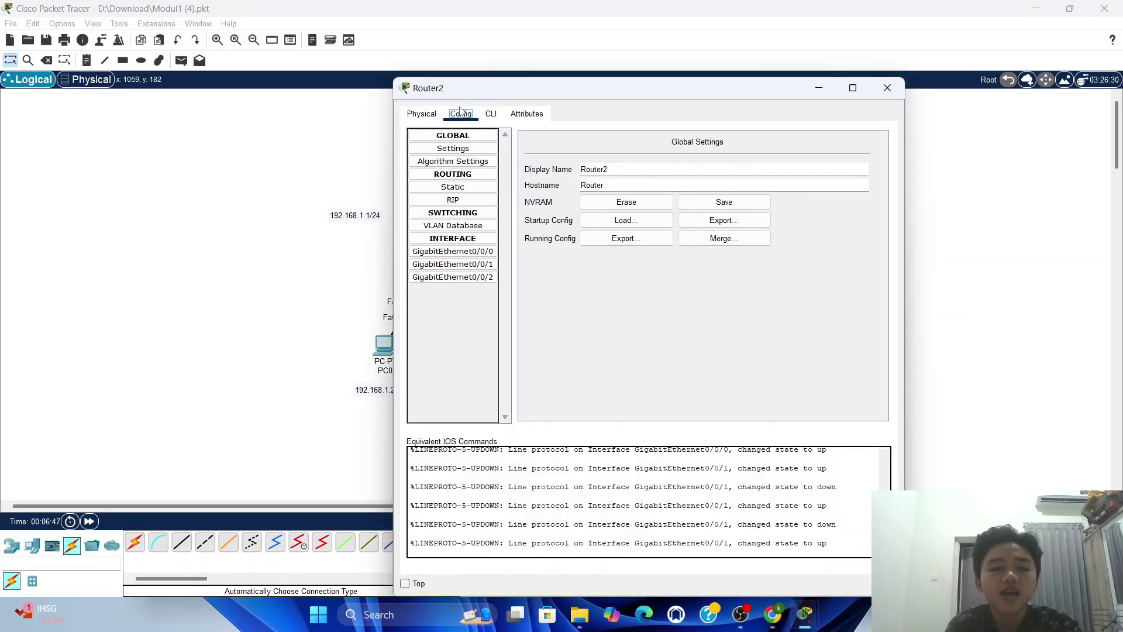
click(489, 267)
drag(688, 92, 556, 246)
click(629, 373)
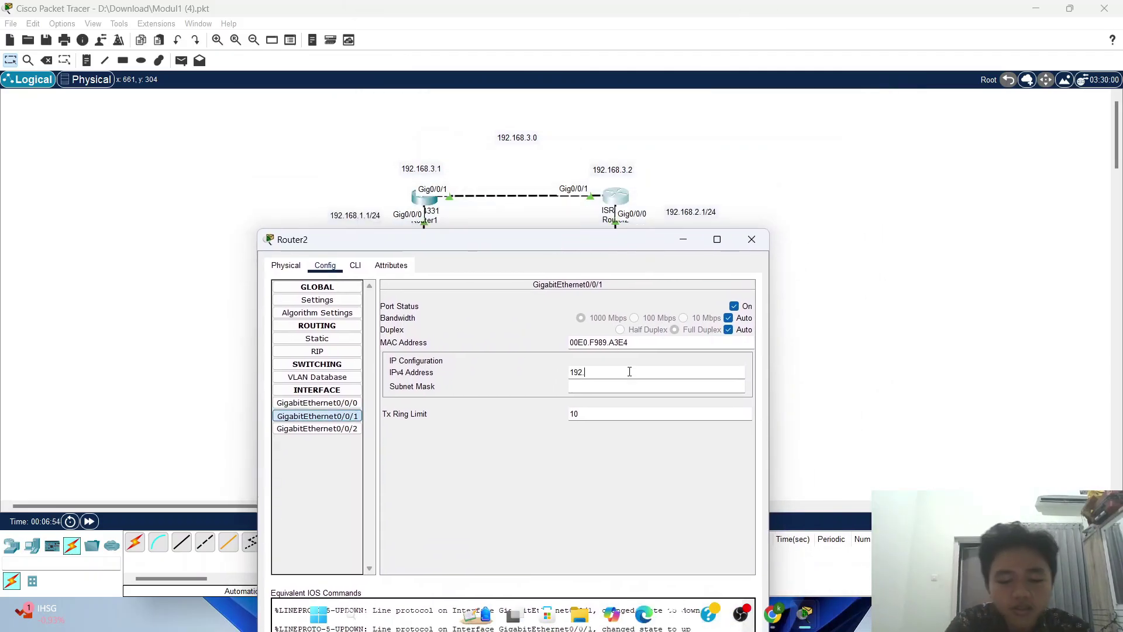
text(192.168.3.2)
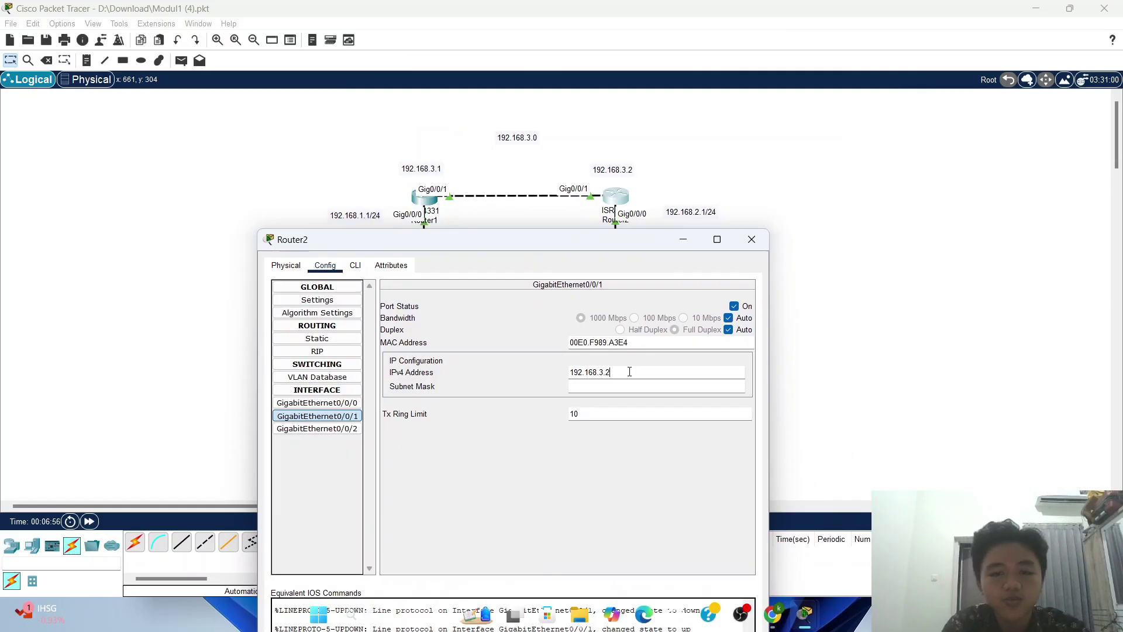
click(752, 239)
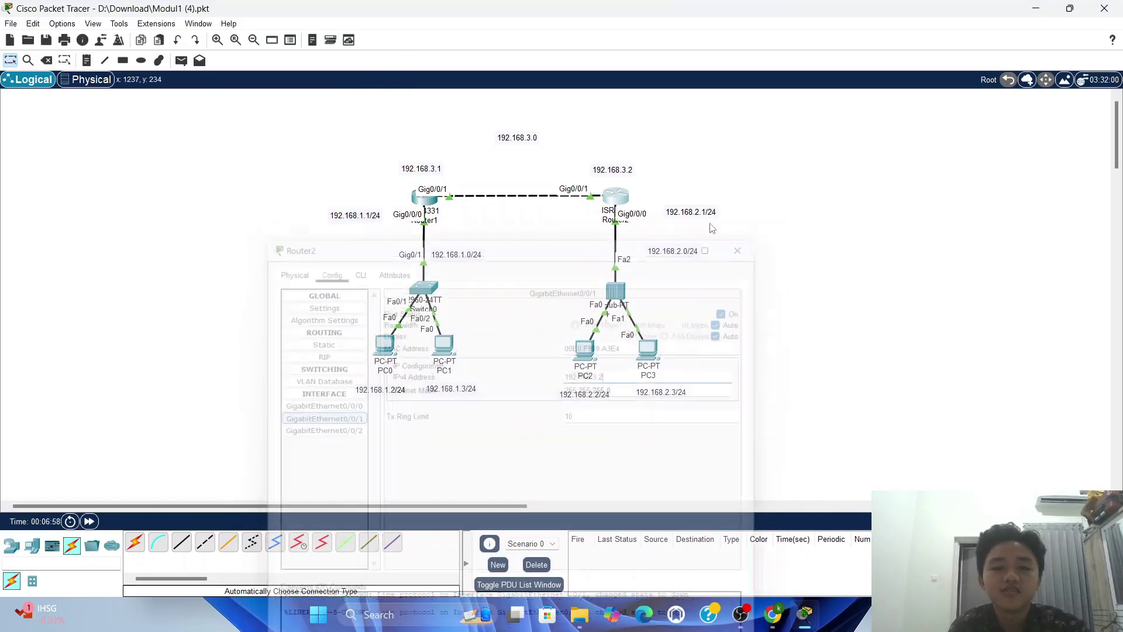
Enter network 192.168.2.0 and mask 255.255.255.0 for a static route on Router1
click(424, 206)
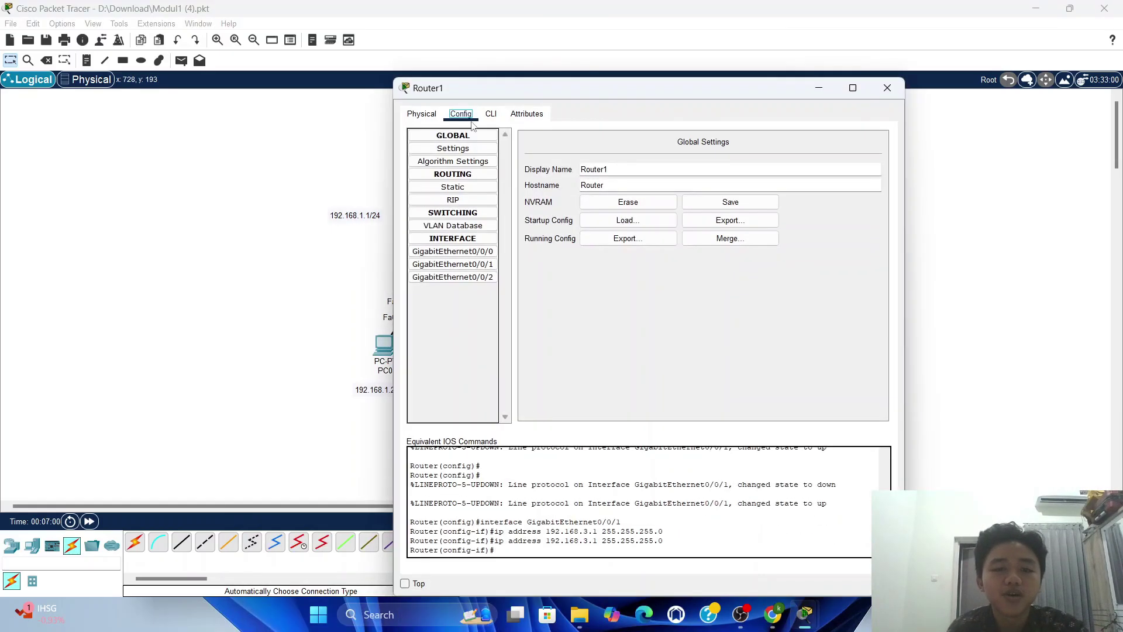
click(440, 191)
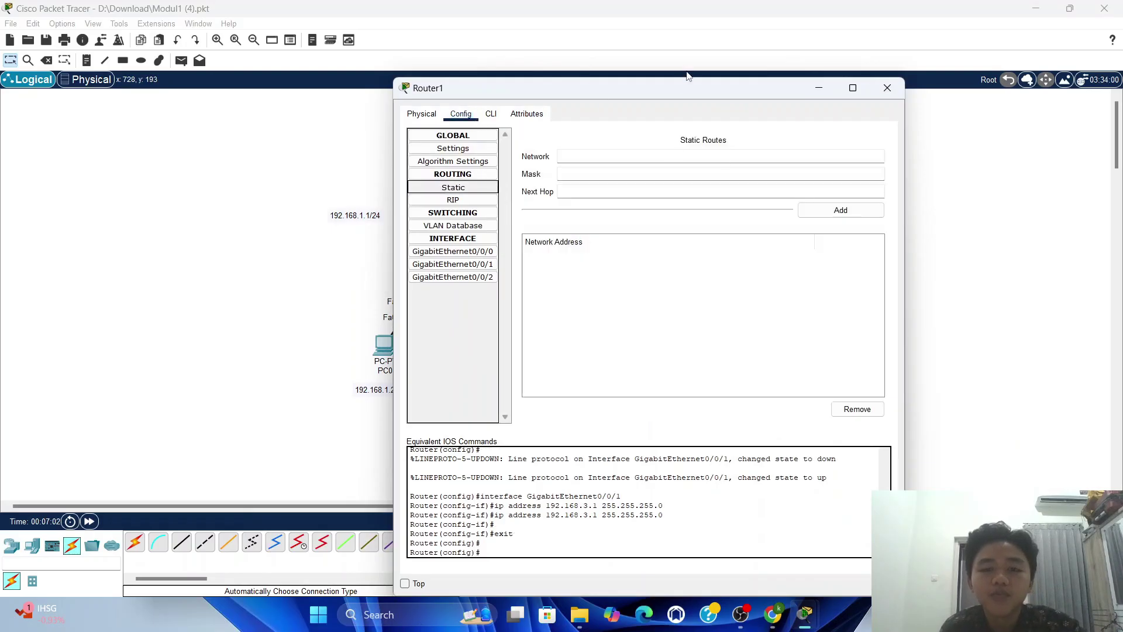
drag(671, 92, 544, 290)
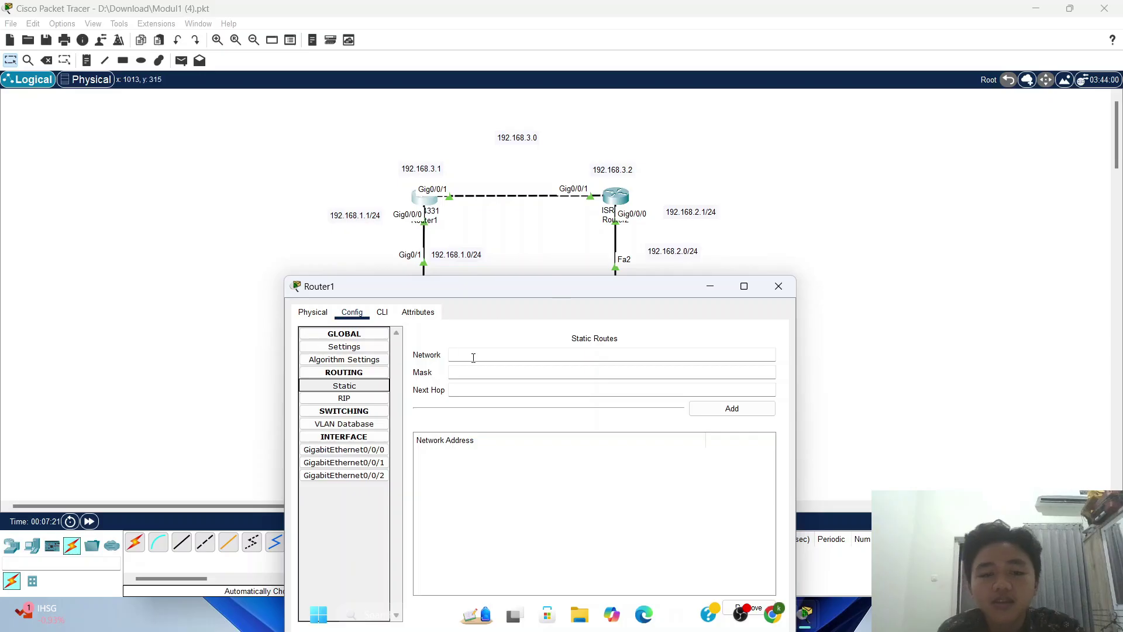
click(539, 354)
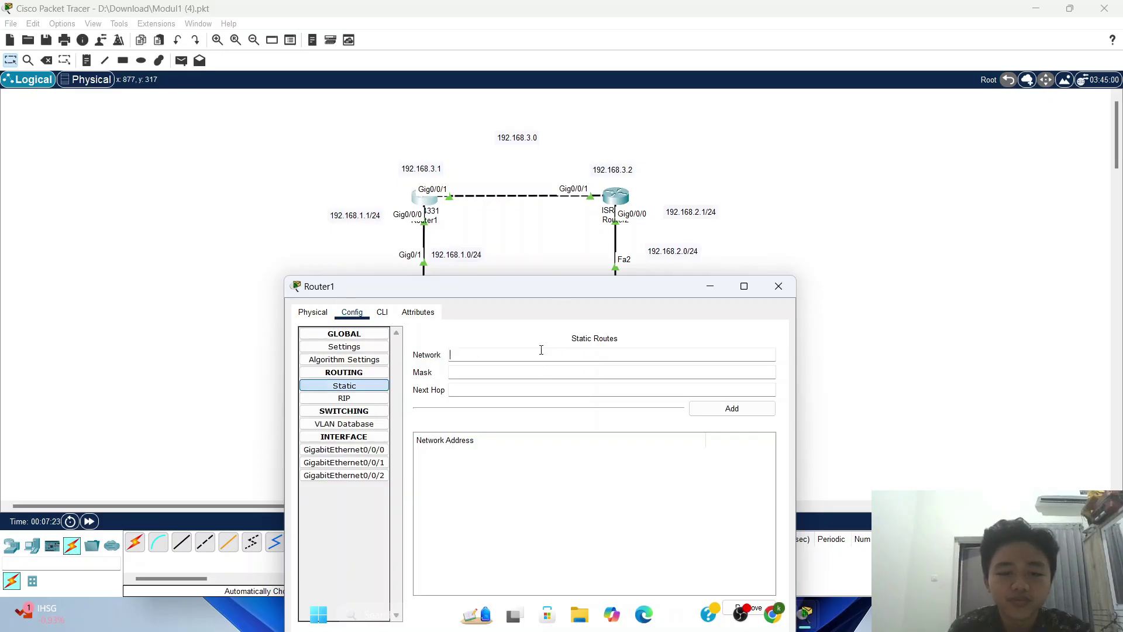
text(192.)
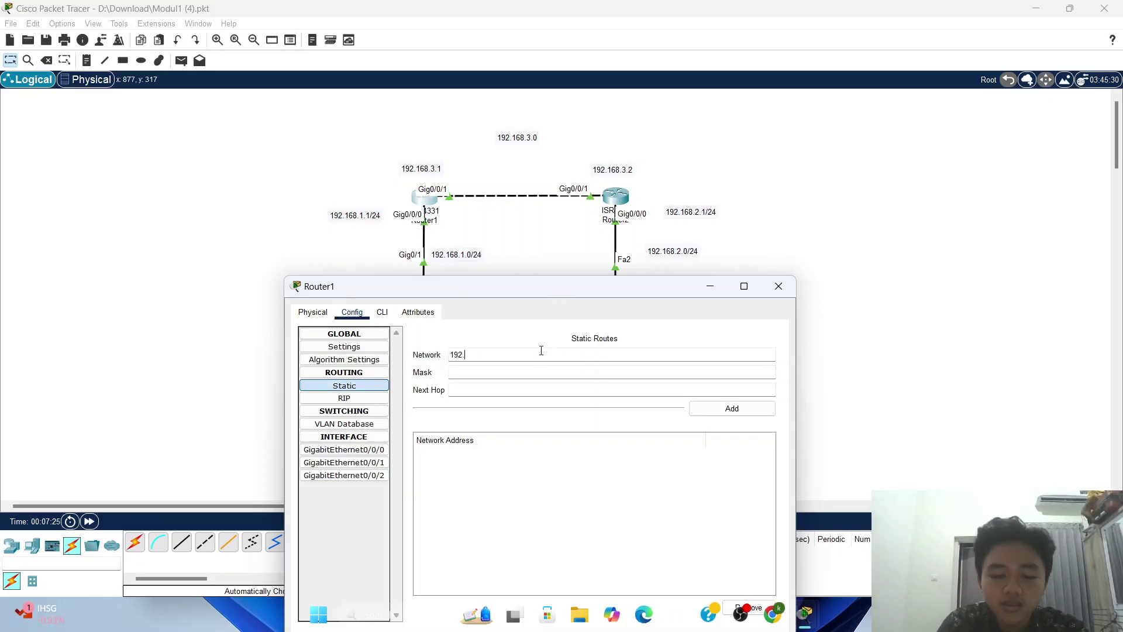
text(168.2.0)
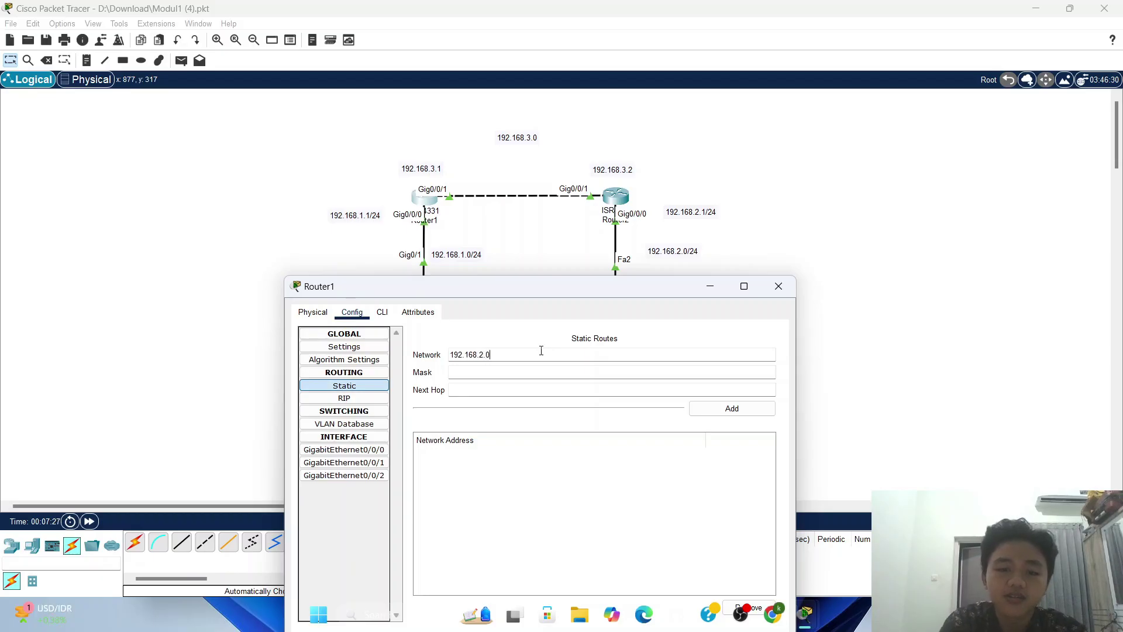
click(539, 370)
text(25)
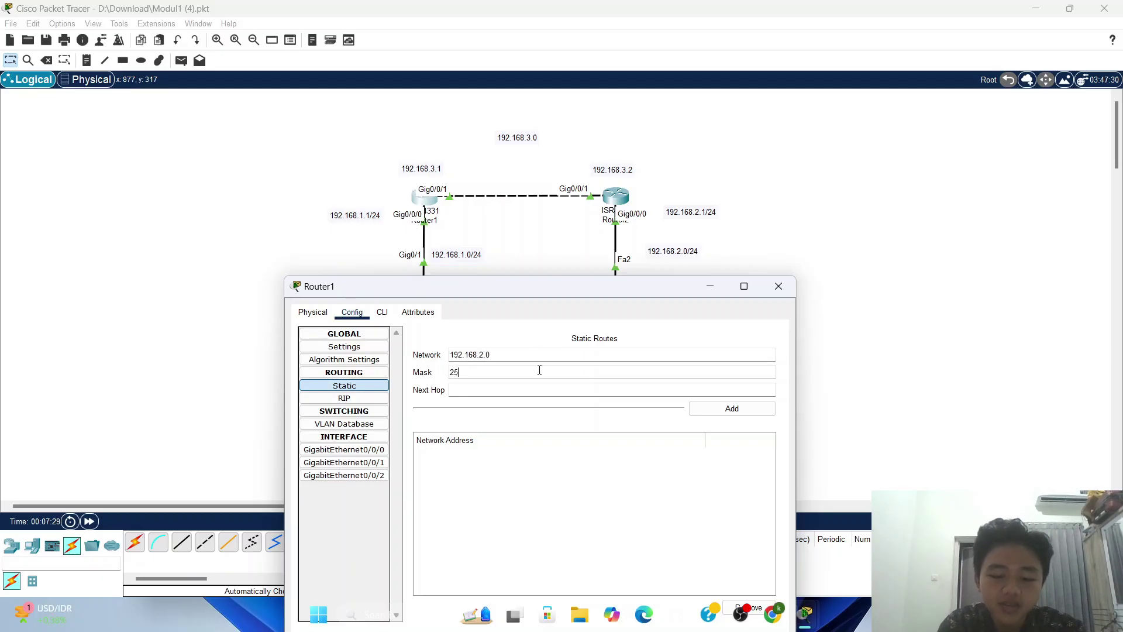
text(5.255.255)
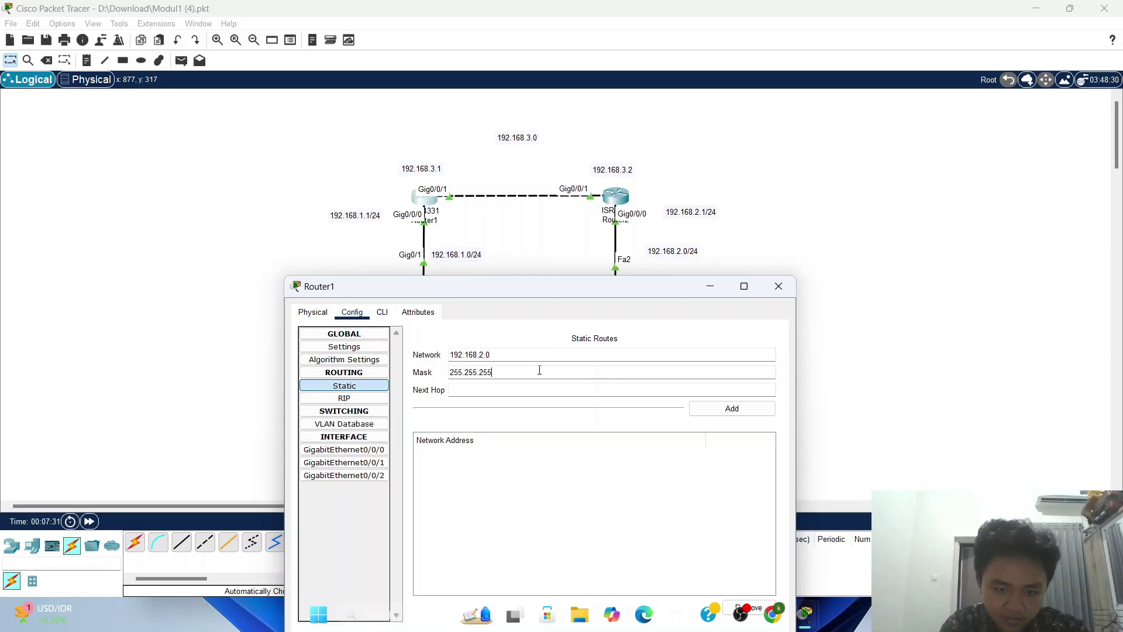
text(.0)
Set the static route's next hop to 192.168.3.2 and add the route to Router1
click(536, 389)
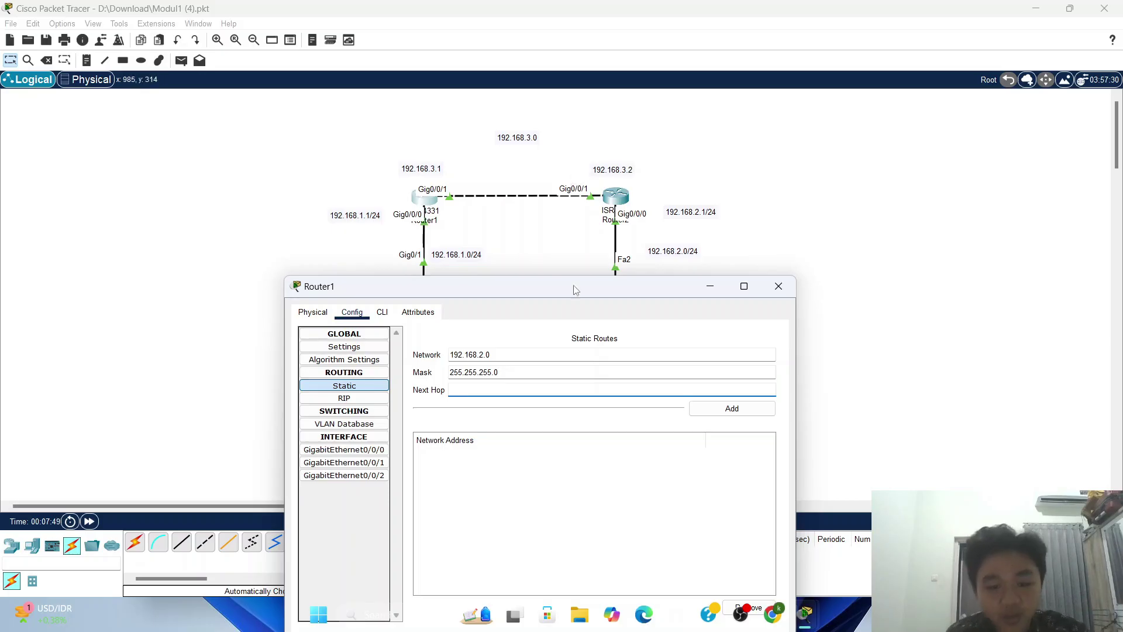
text(92)
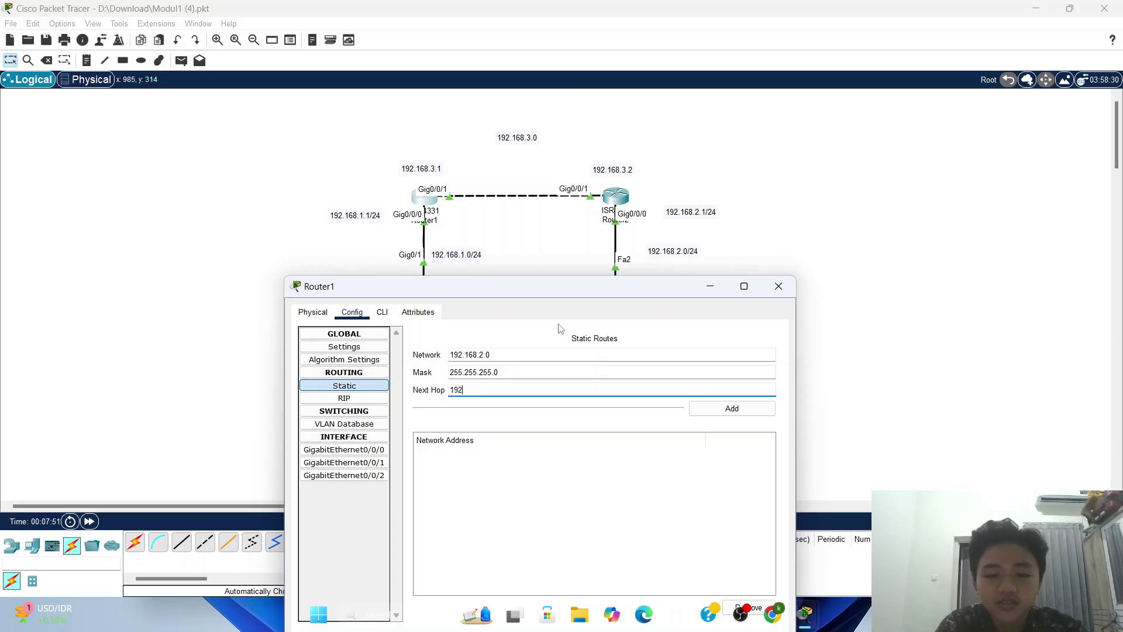
text(.168.3.2)
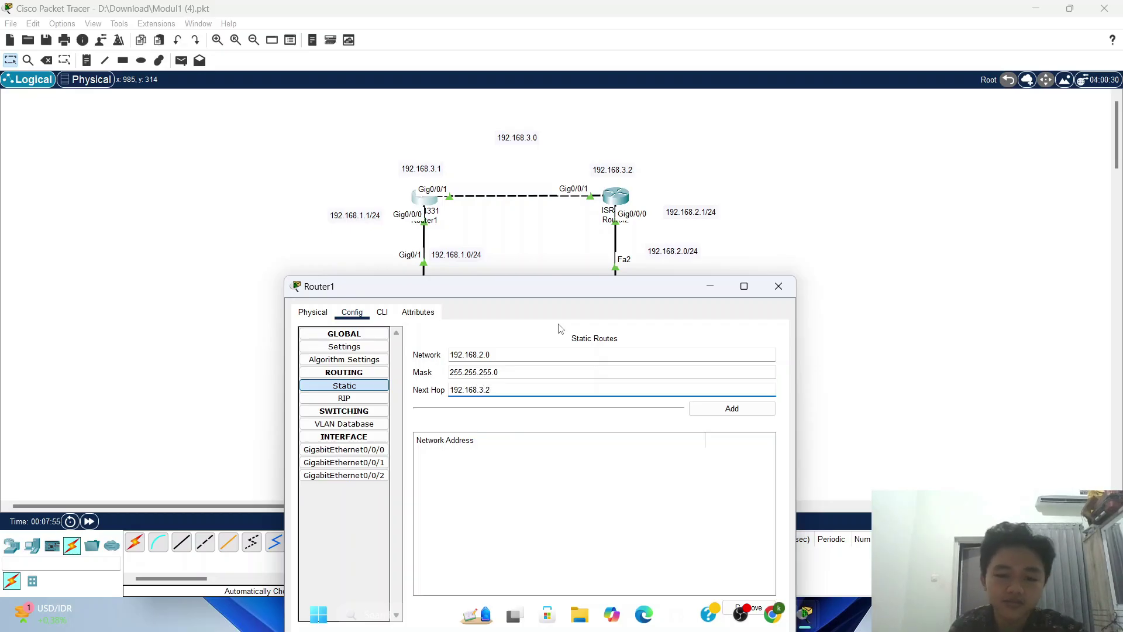
click(732, 408)
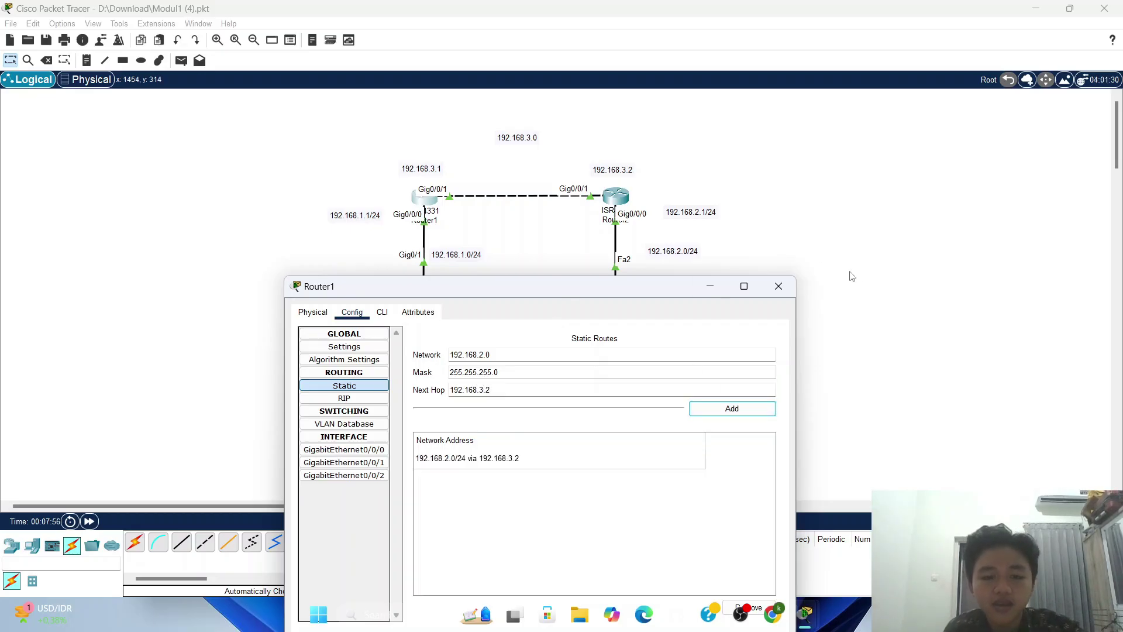
click(778, 286)
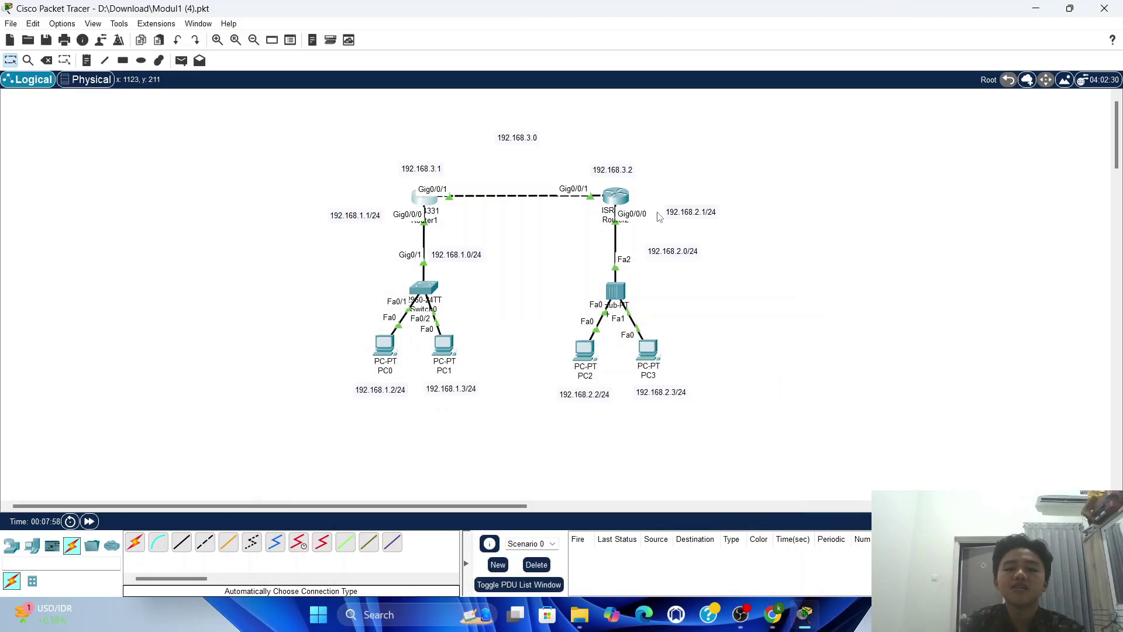
Add a static route on Router2 to network 192.168.1.0, mask 255.255.255.0, with next hop 192.168.3.1
click(620, 202)
drag(624, 93, 758, 151)
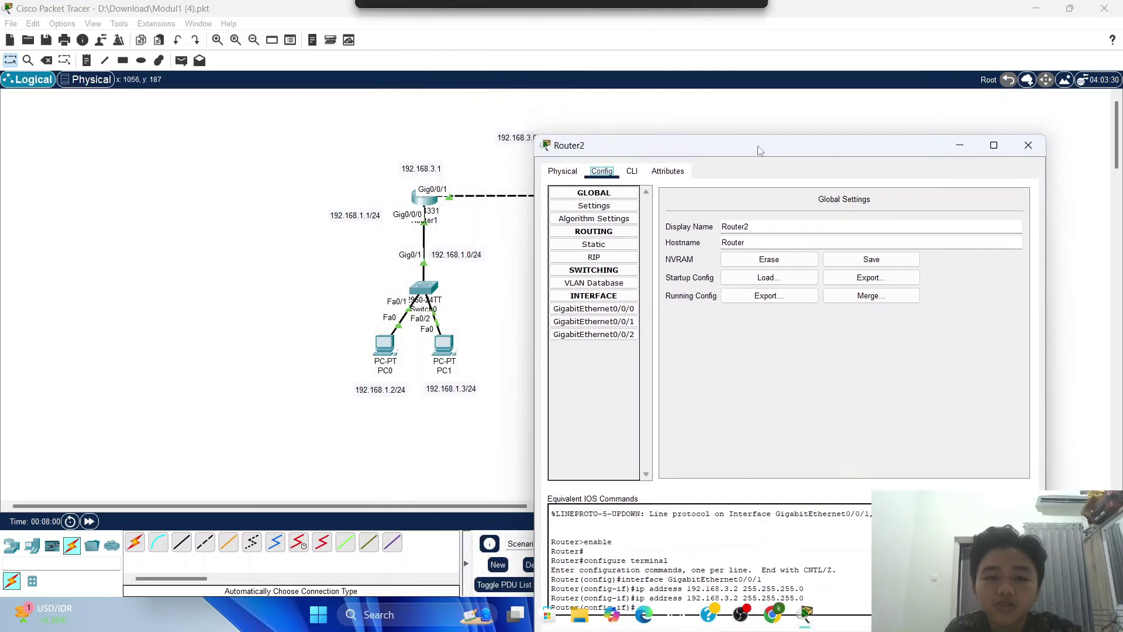
click(593, 244)
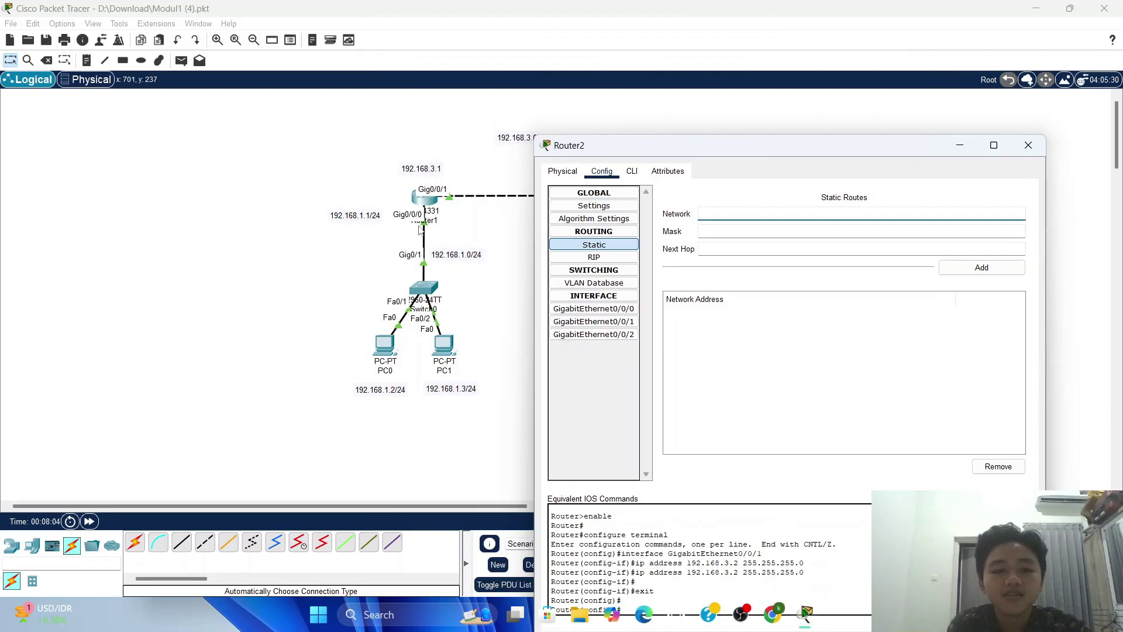
click(868, 231)
text(255.255.255.0)
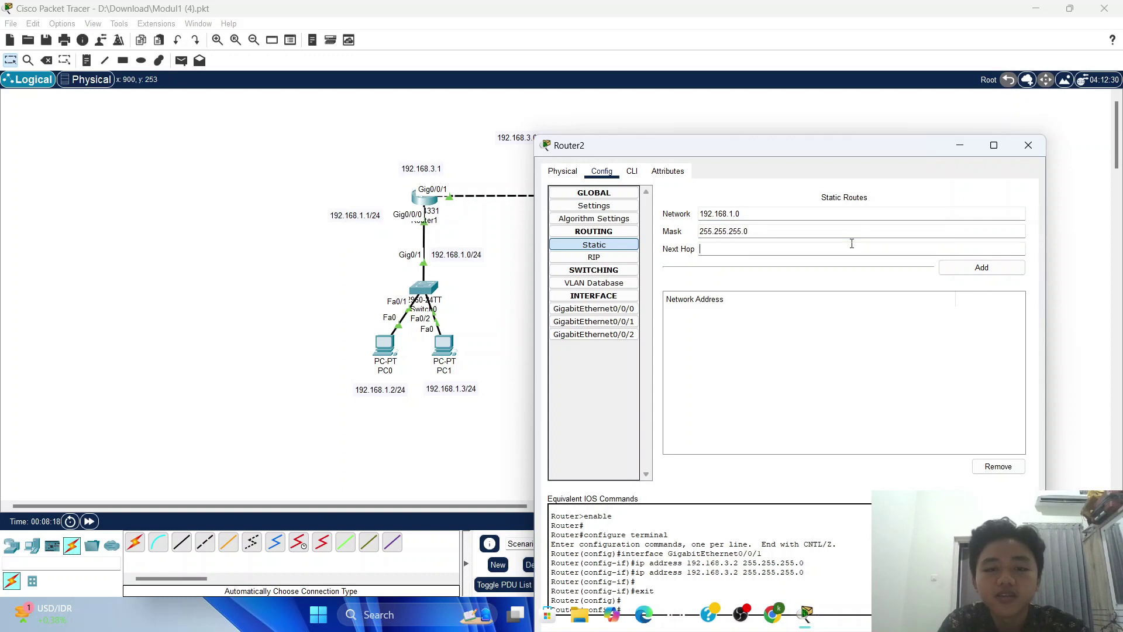
click(729, 249)
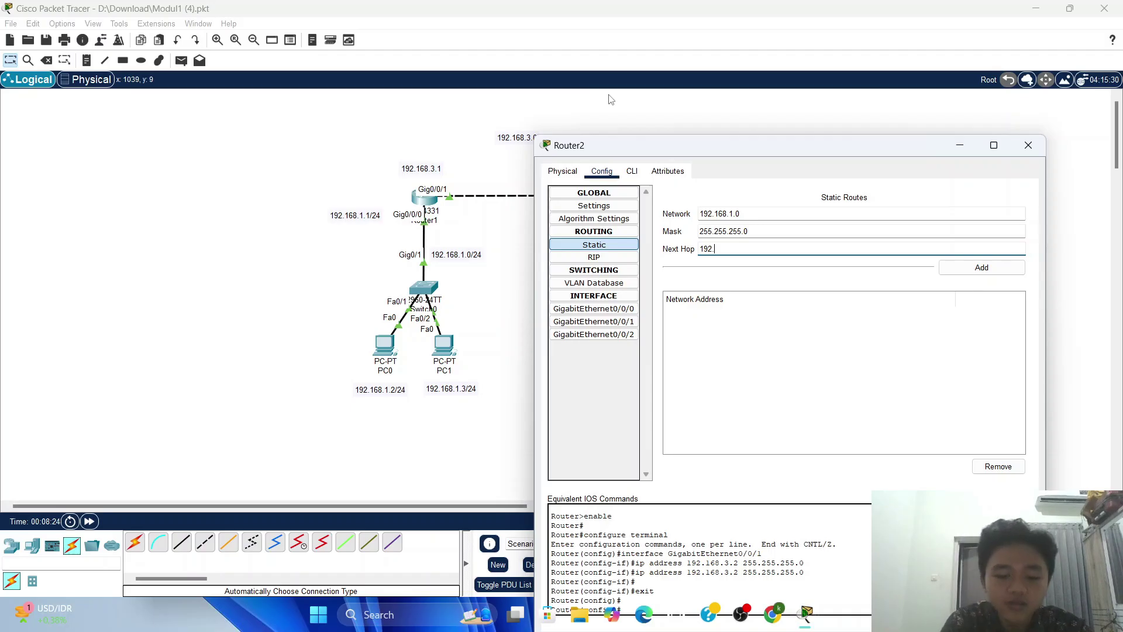
text(192.168.3.1)
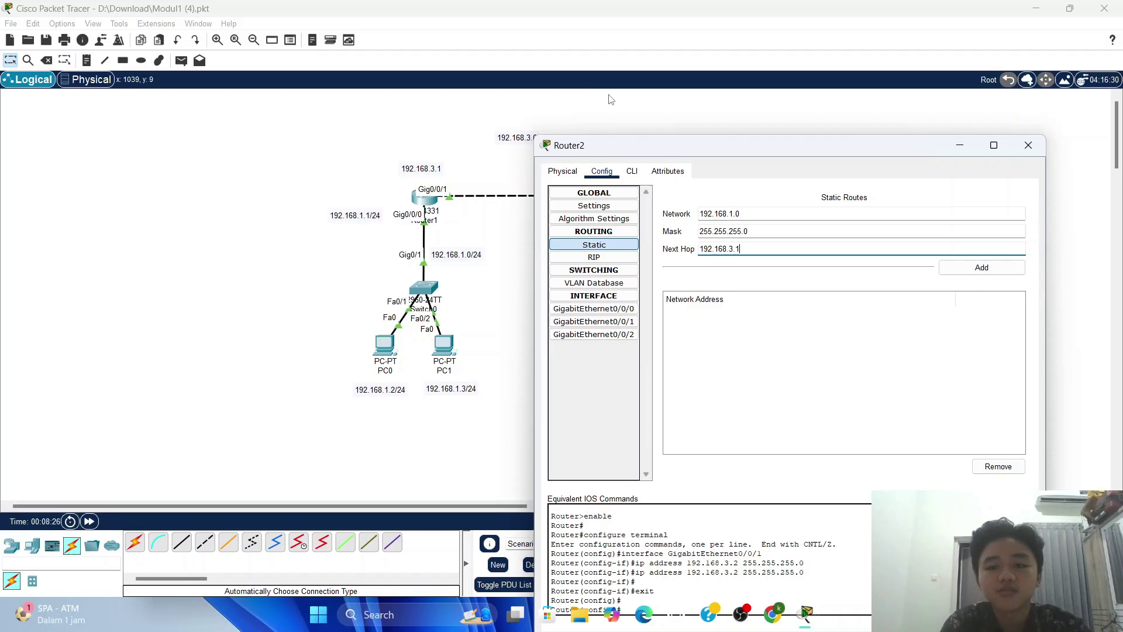
click(999, 275)
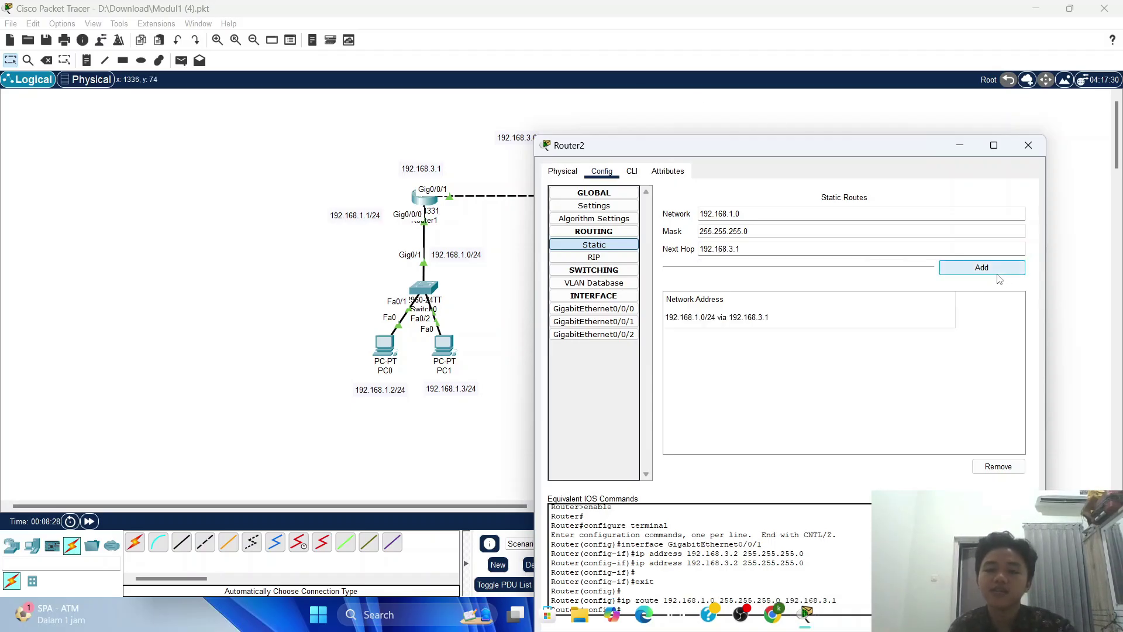
click(1029, 145)
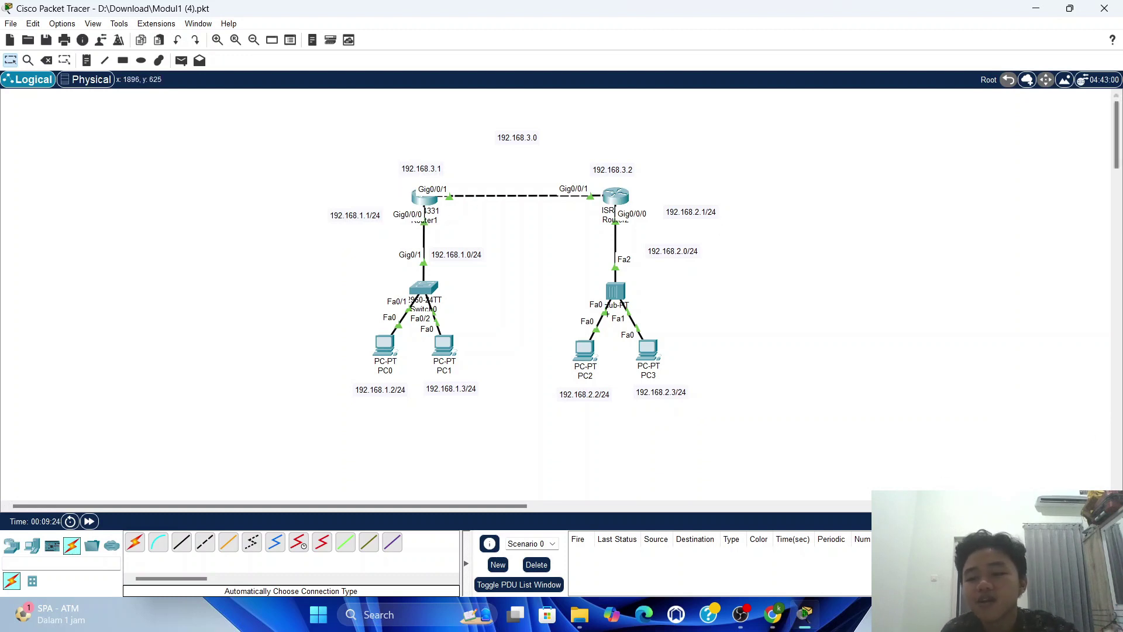
Switch to simulation mode and create a simple PDU from PC0 to PC2
key(shift+s)
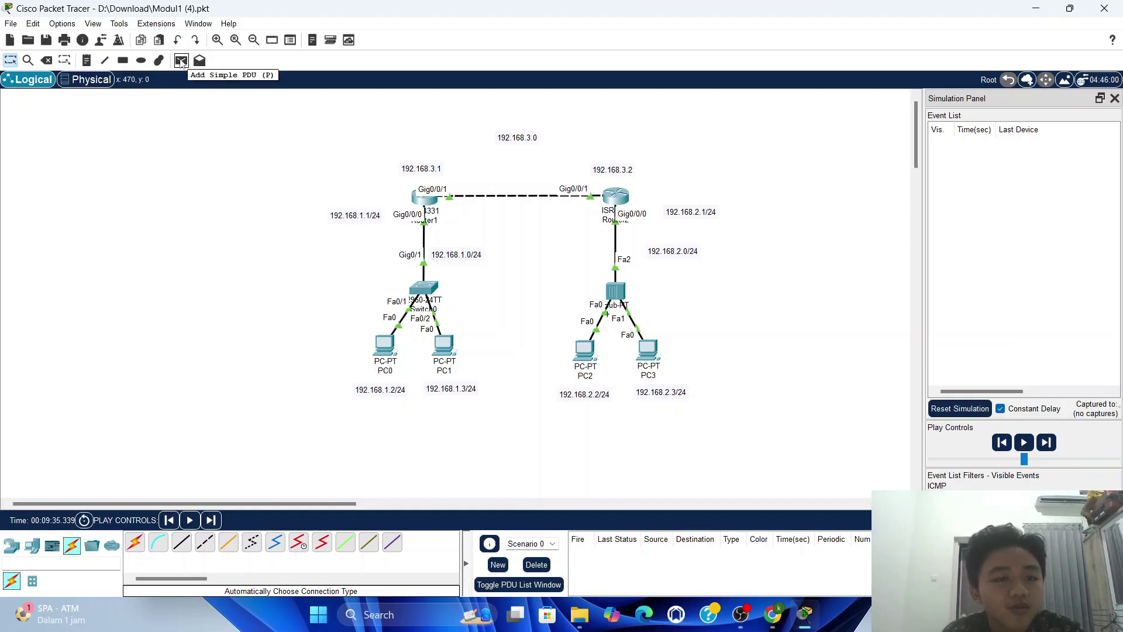
click(181, 61)
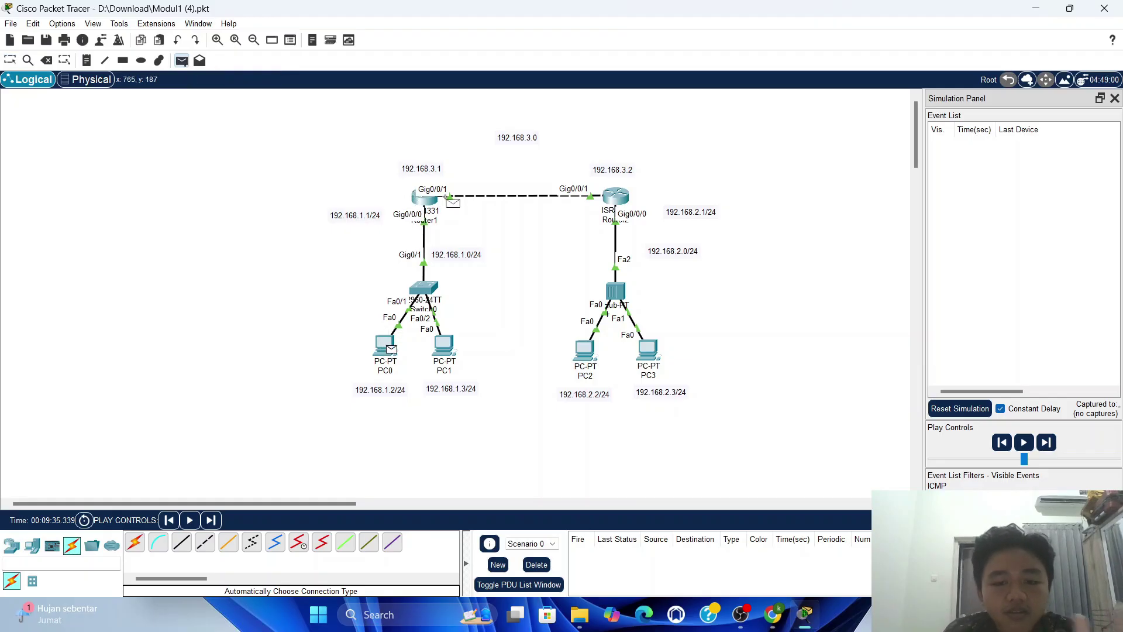
click(596, 359)
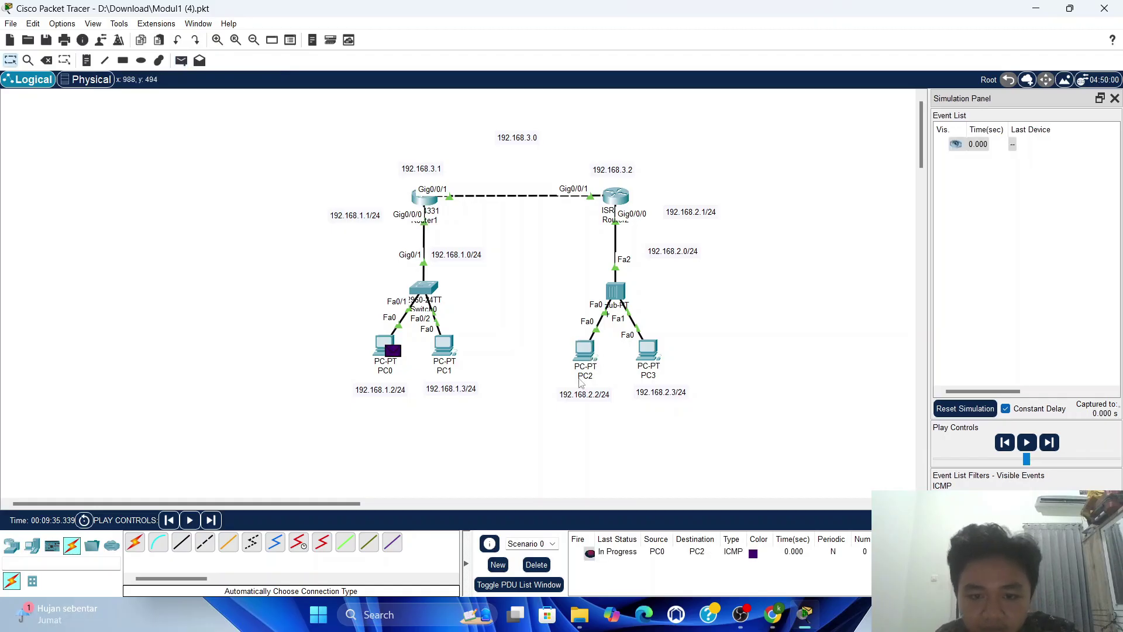
Advance the simulation event by event to follow the PDU from PC0 to PC2 and its reply
click(1049, 444)
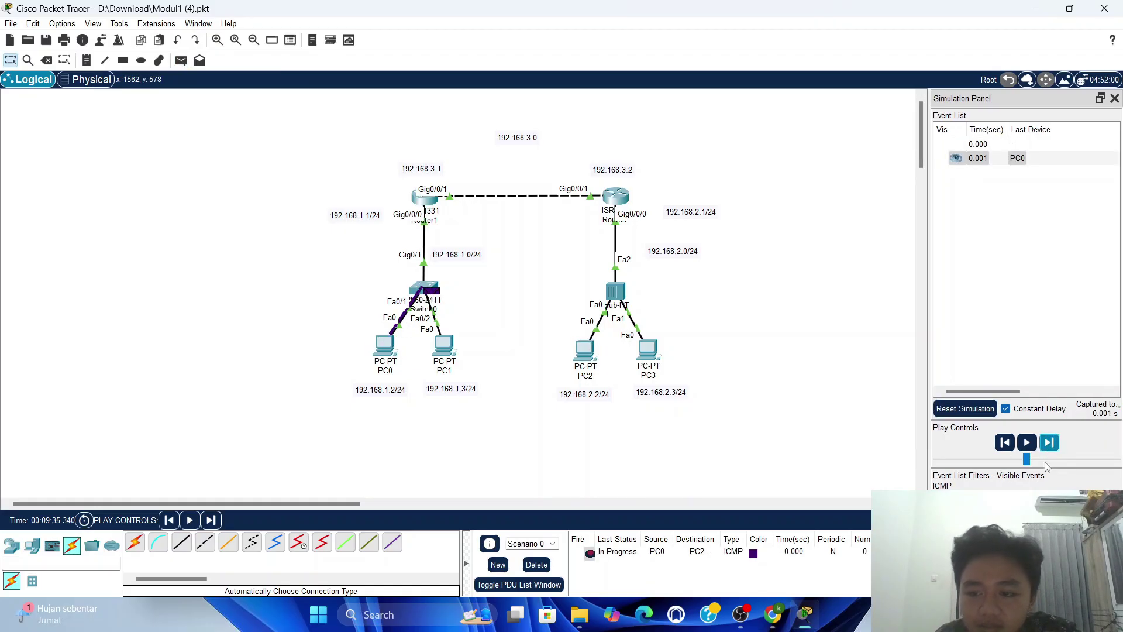
click(1055, 446)
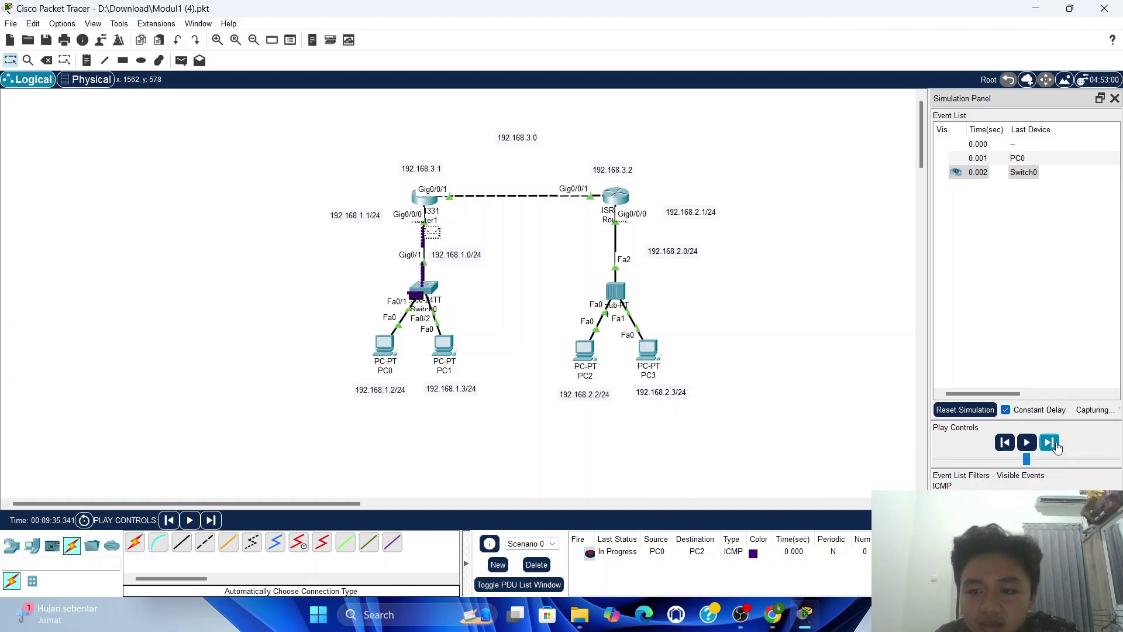
click(1056, 446)
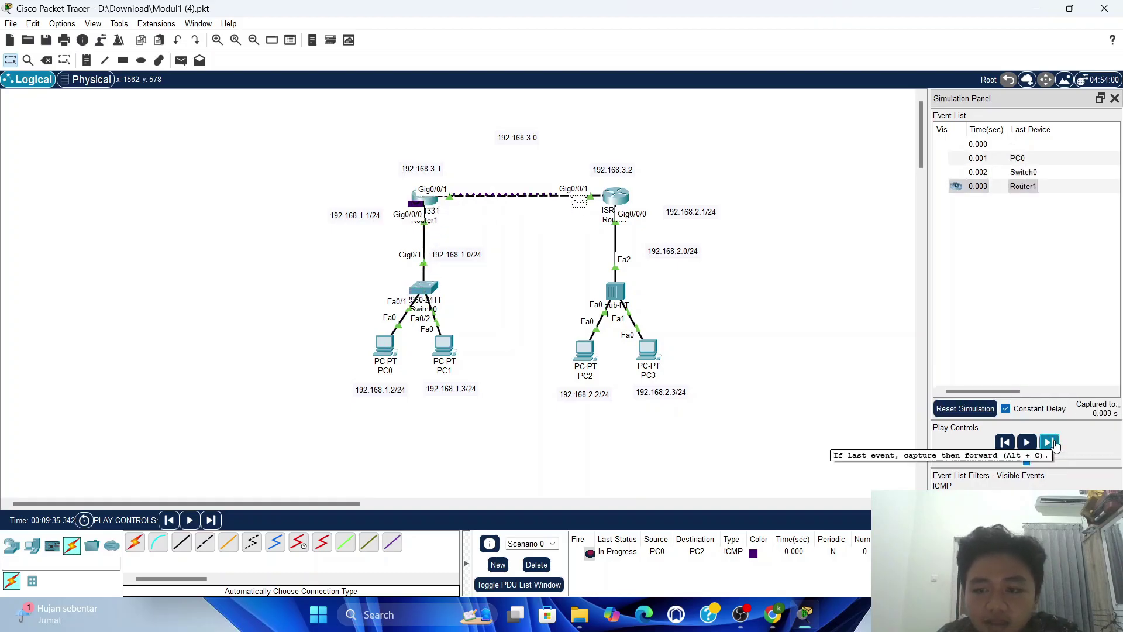
click(1050, 444)
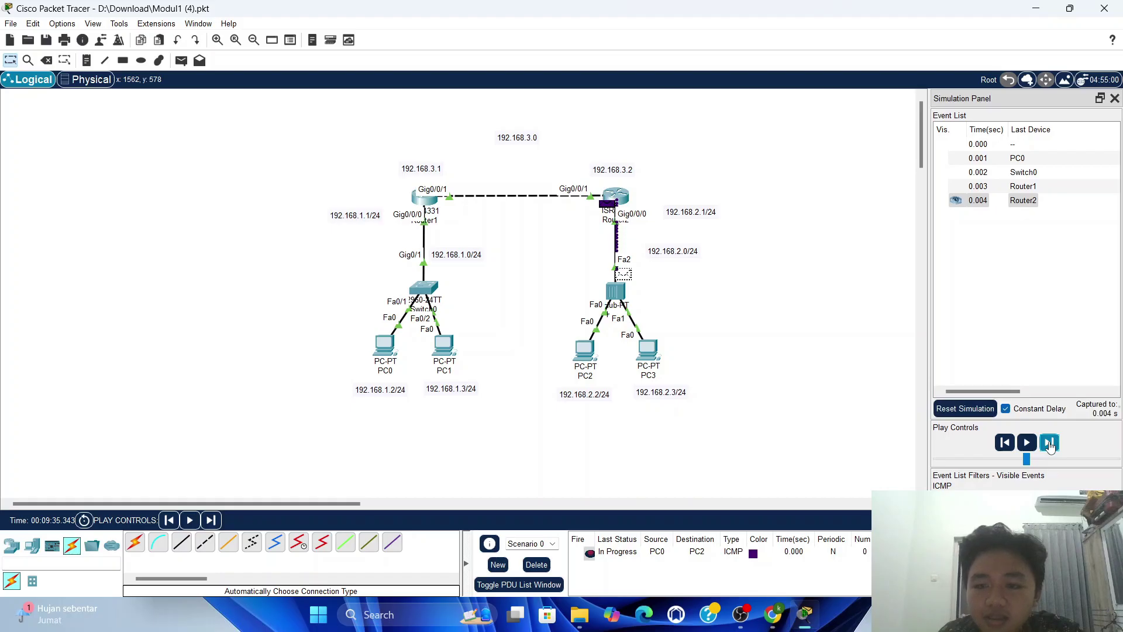
click(1050, 443)
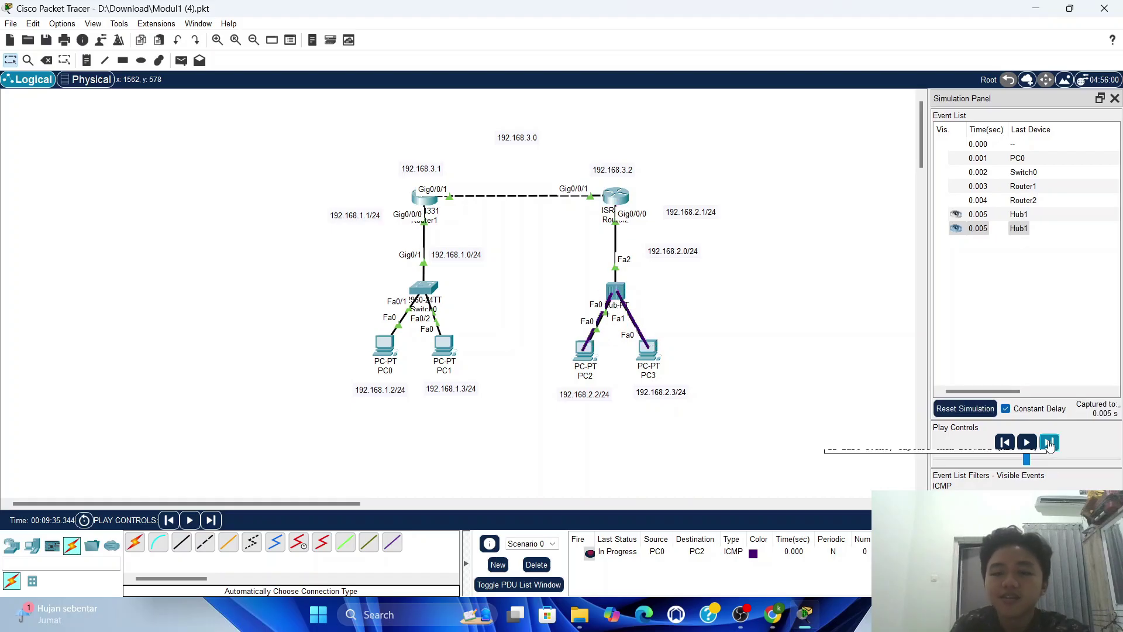
click(1050, 444)
click(1050, 445)
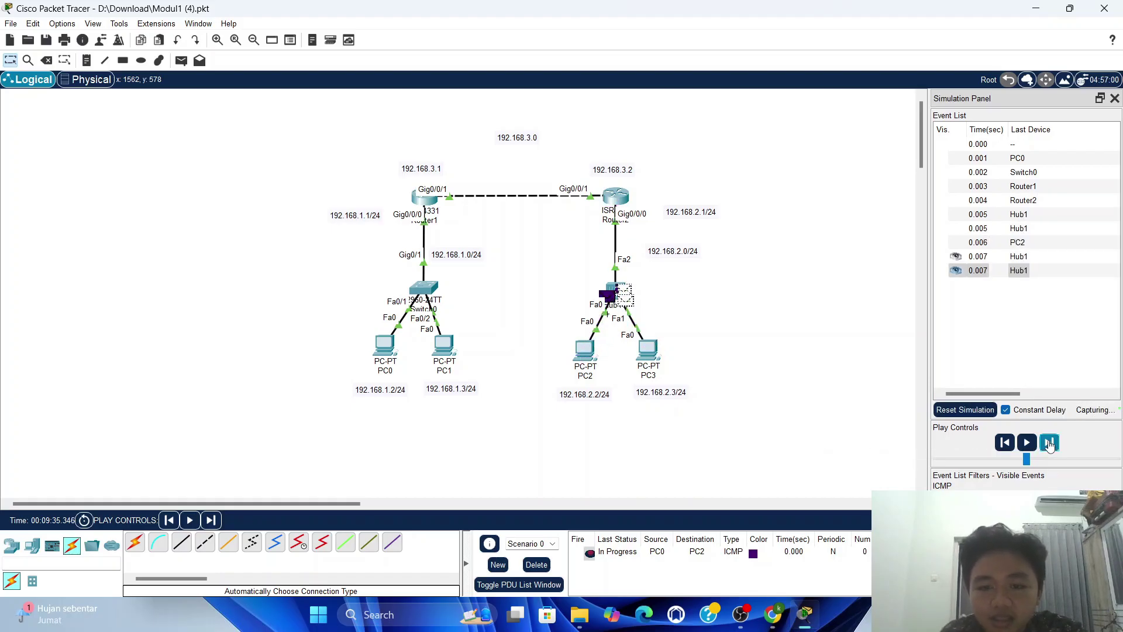
click(1050, 444)
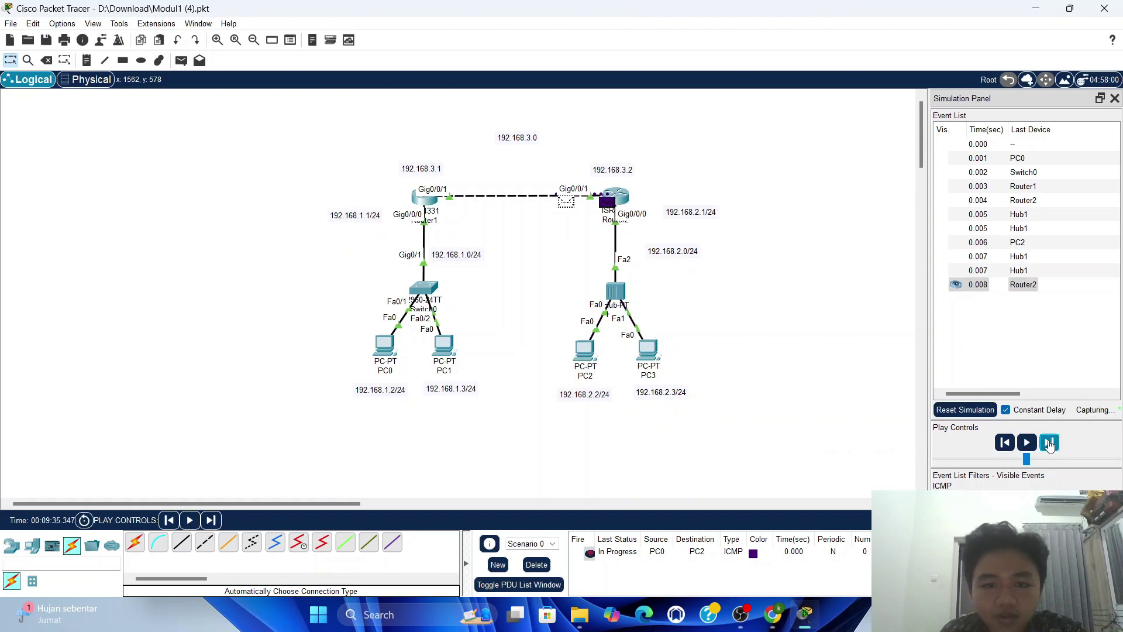
click(1050, 444)
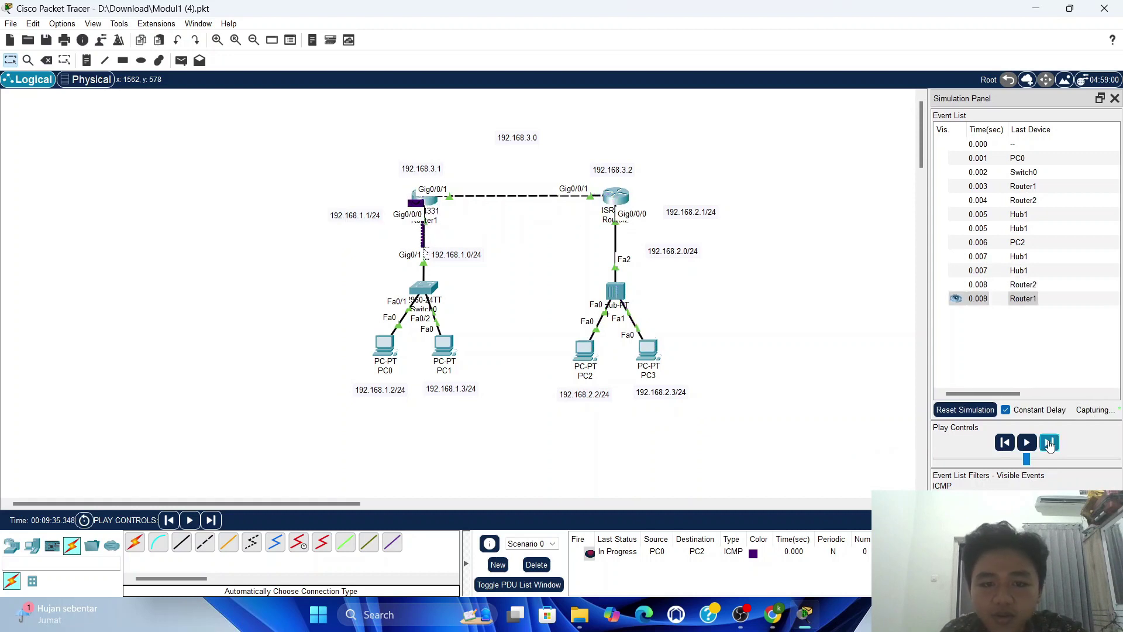
click(1050, 444)
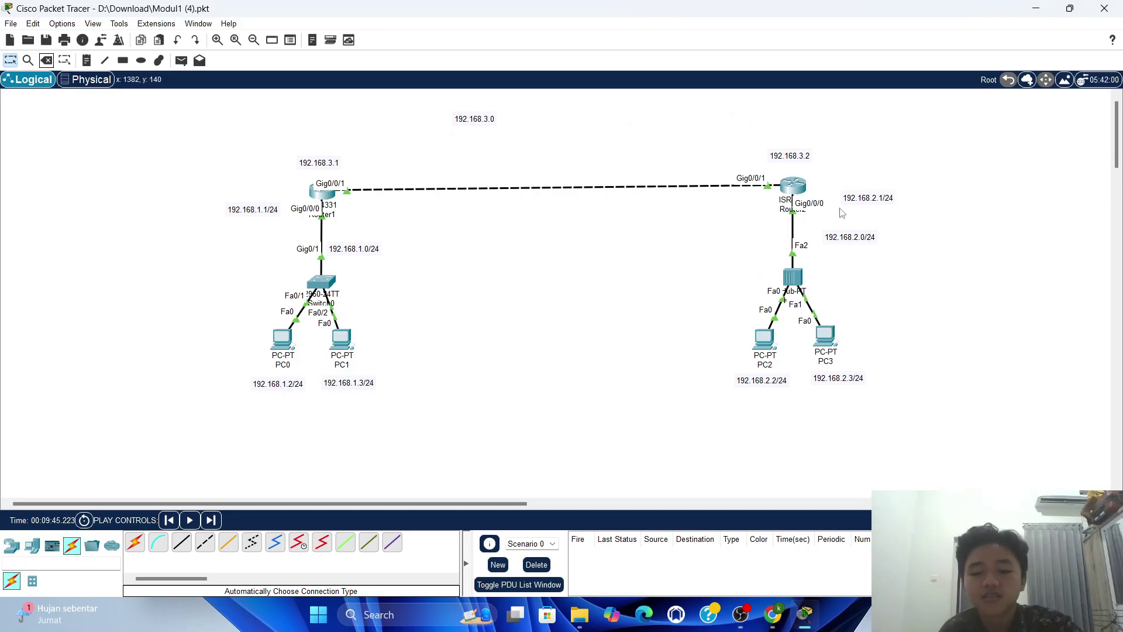
Examine the Challenge 1 topology in the Modul Praktikum PDF in the browser, and return to Packet Tracer
click(772, 614)
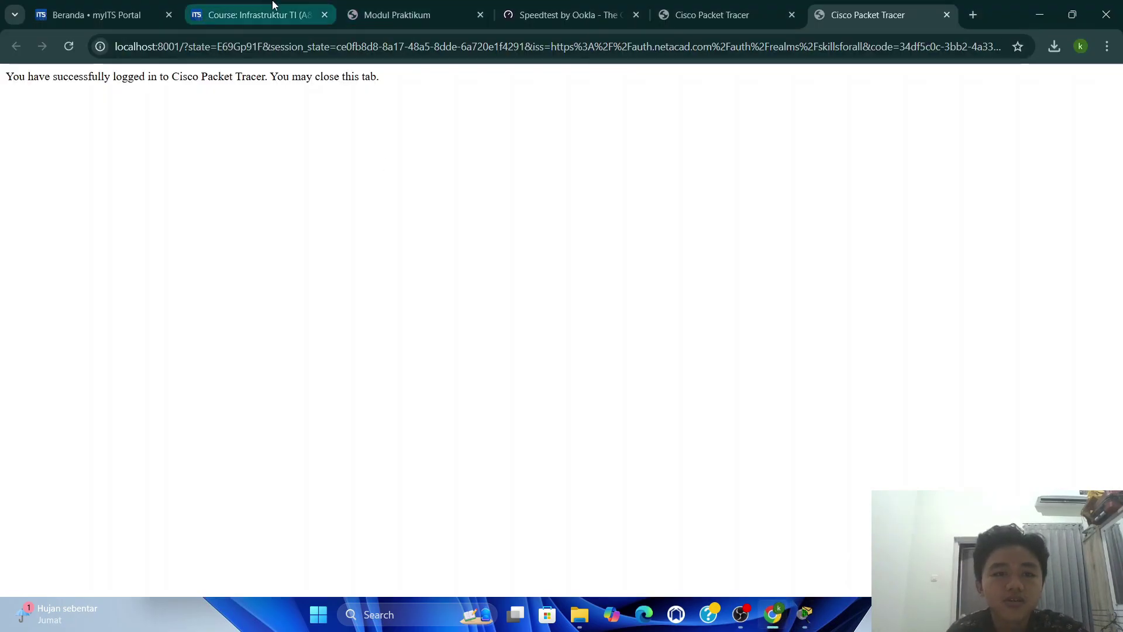
click(257, 15)
click(386, 6)
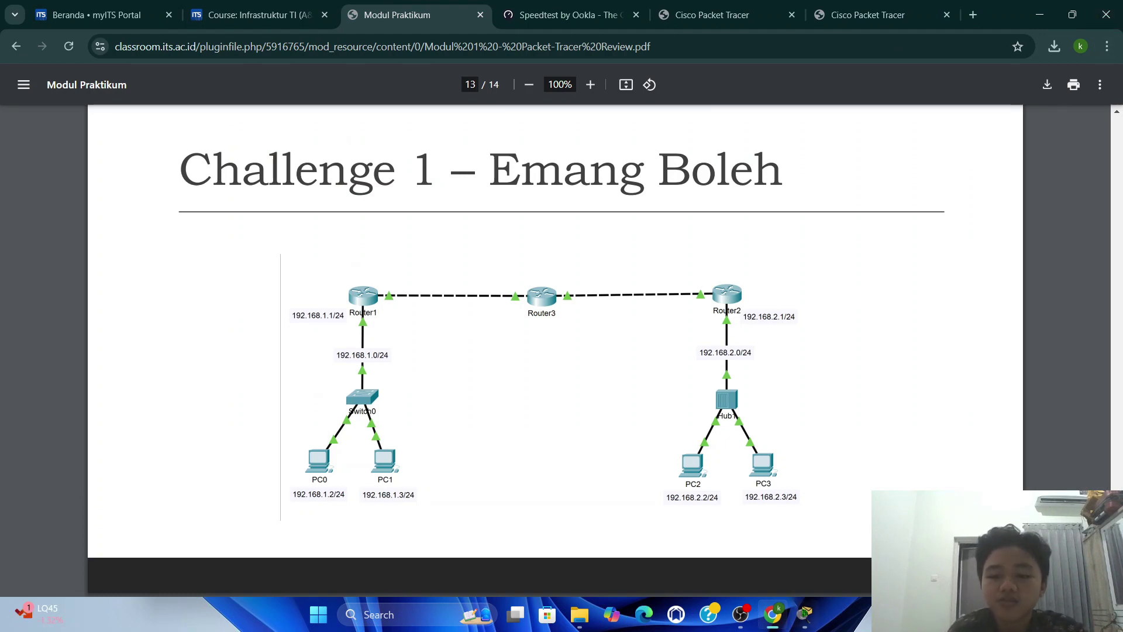
click(803, 614)
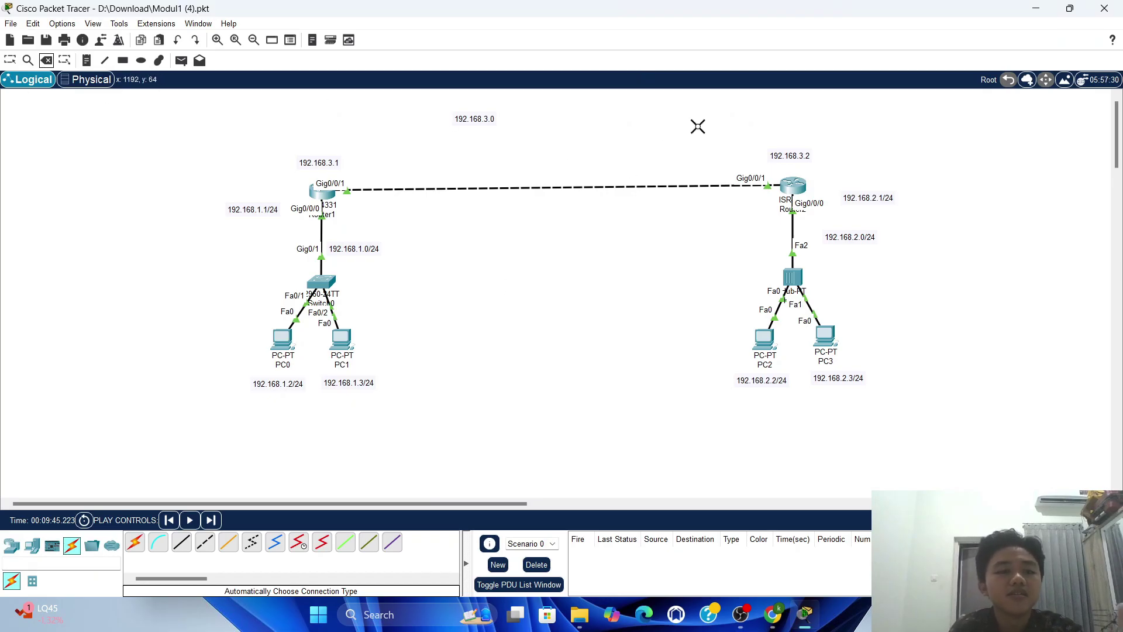
Delete the link between Router1 and Router2 and place a 4331 router midway between them
click(555, 187)
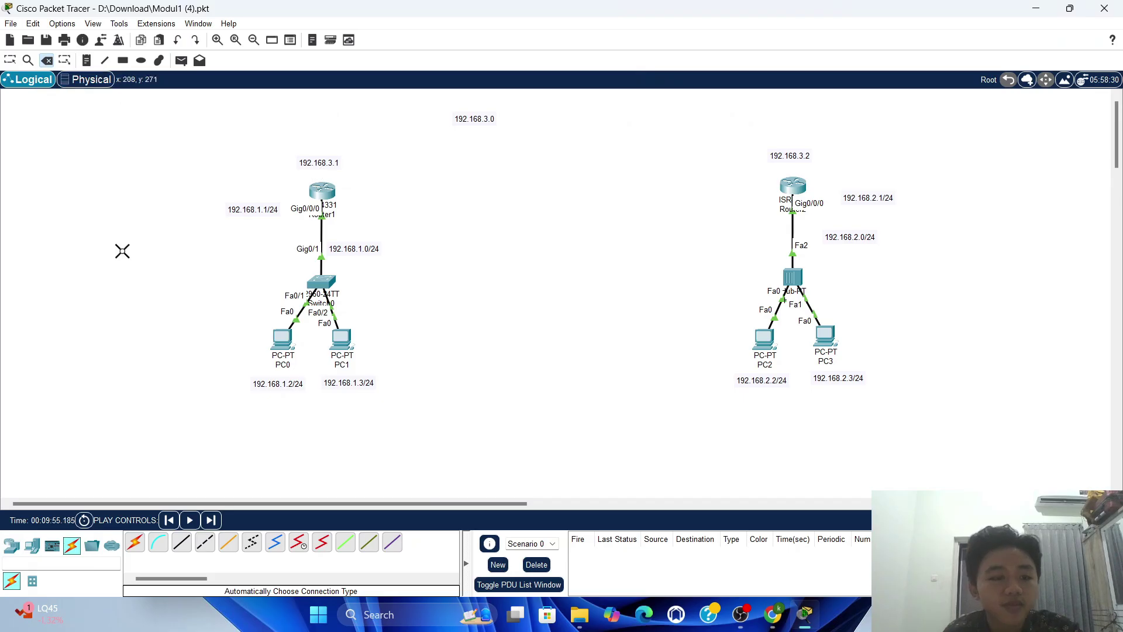
click(12, 545)
click(134, 543)
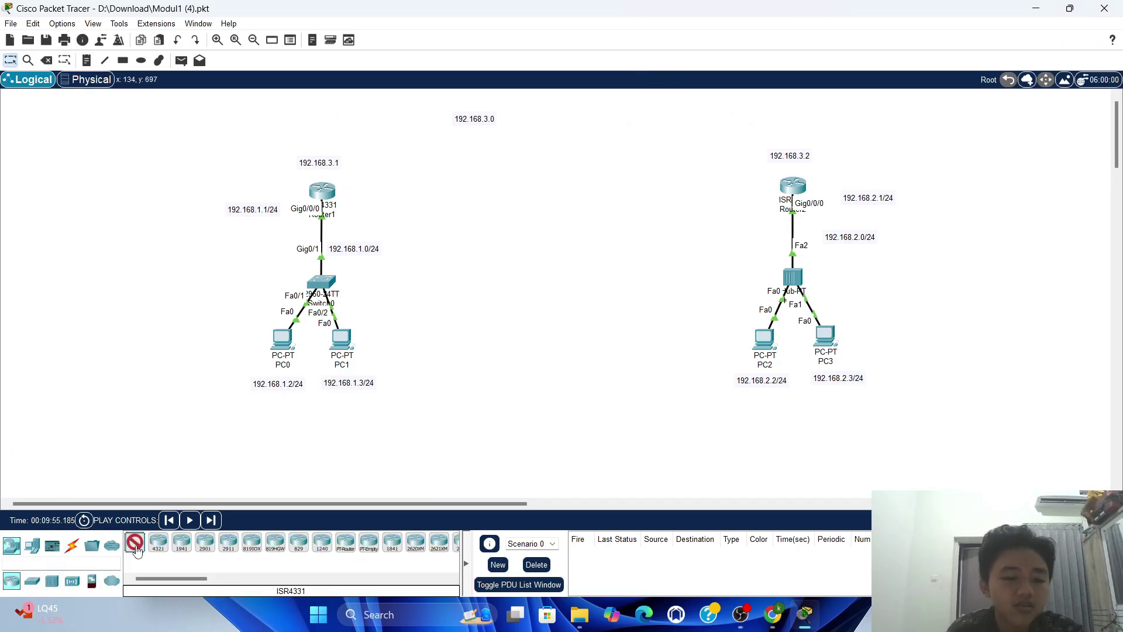
click(532, 190)
drag(539, 202, 551, 200)
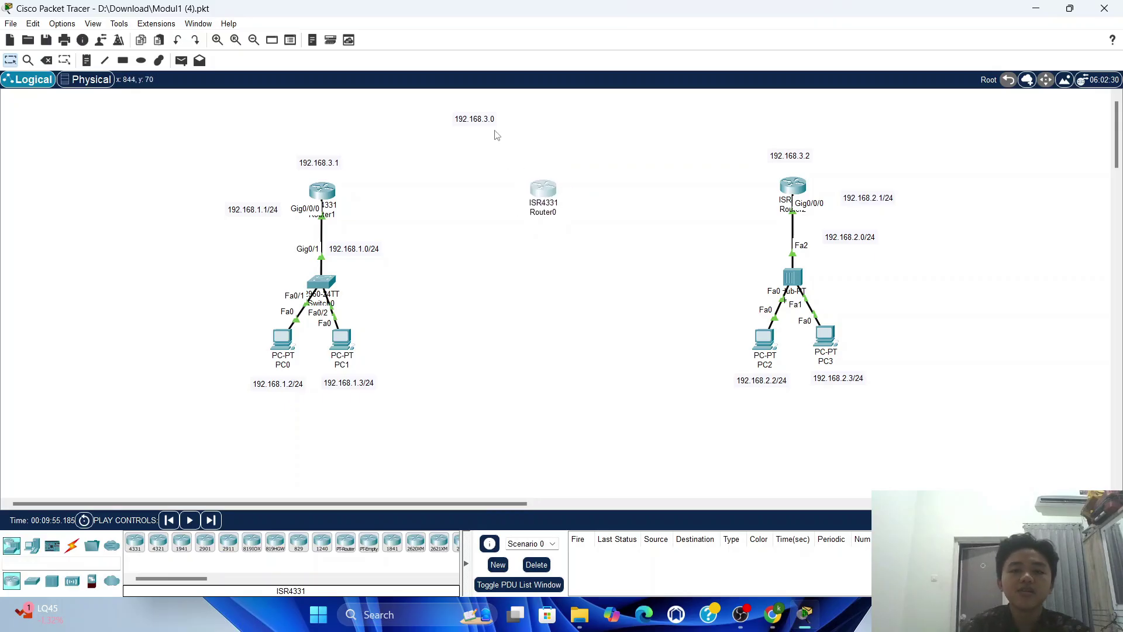
Cable Router0 to Router1 and Router2 with automatically chosen connections, and move the 192.168.3.0 label above the Router1 link
click(74, 544)
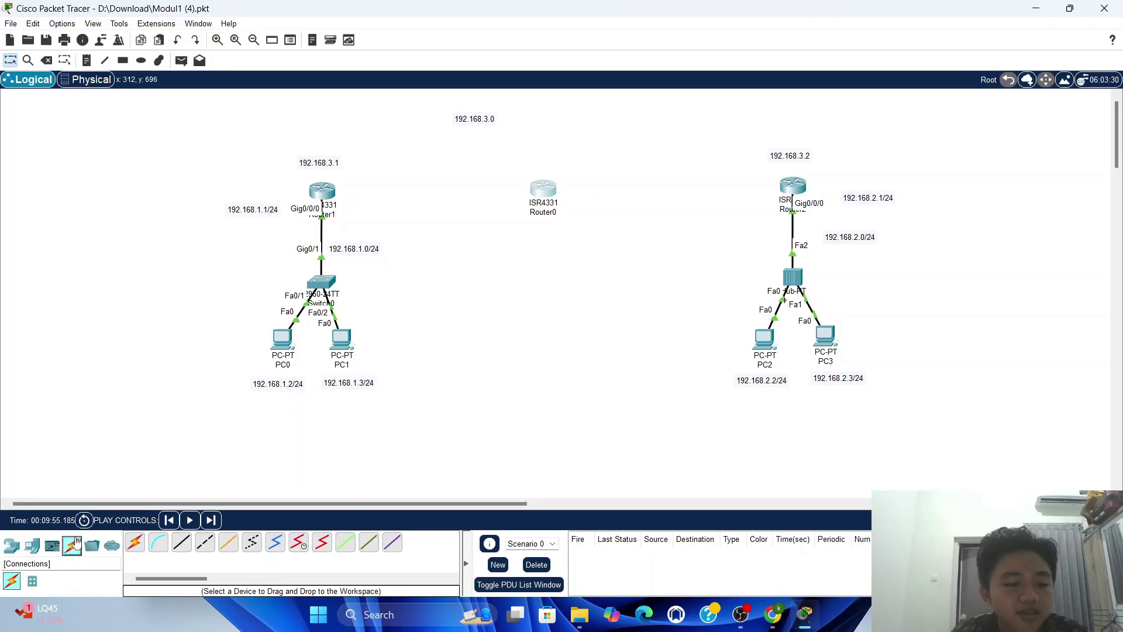
click(135, 542)
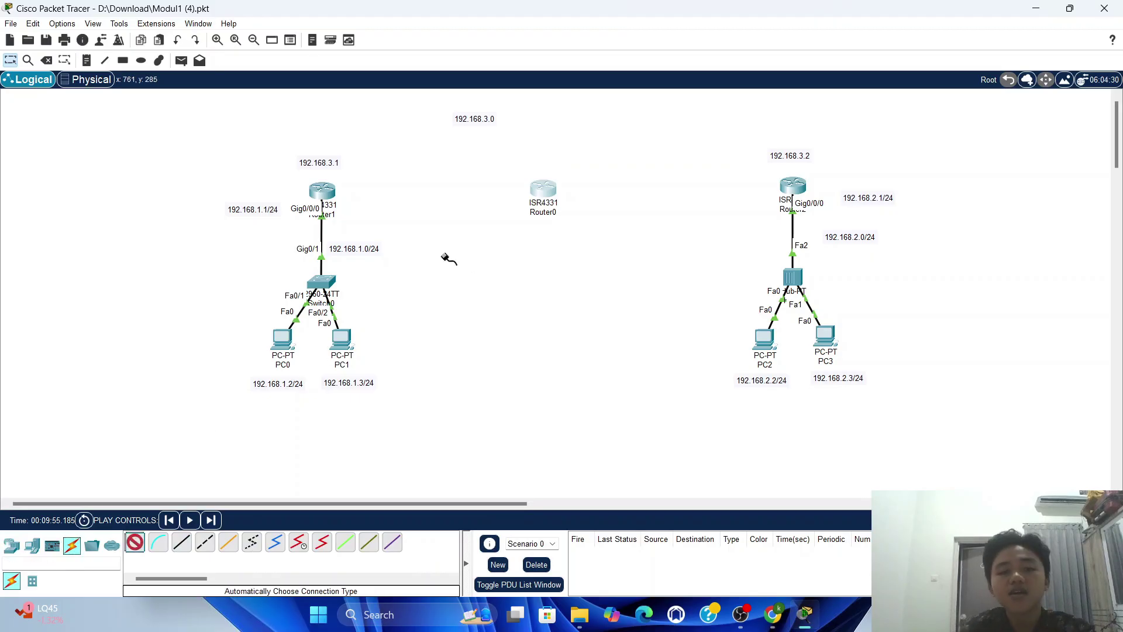
click(322, 191)
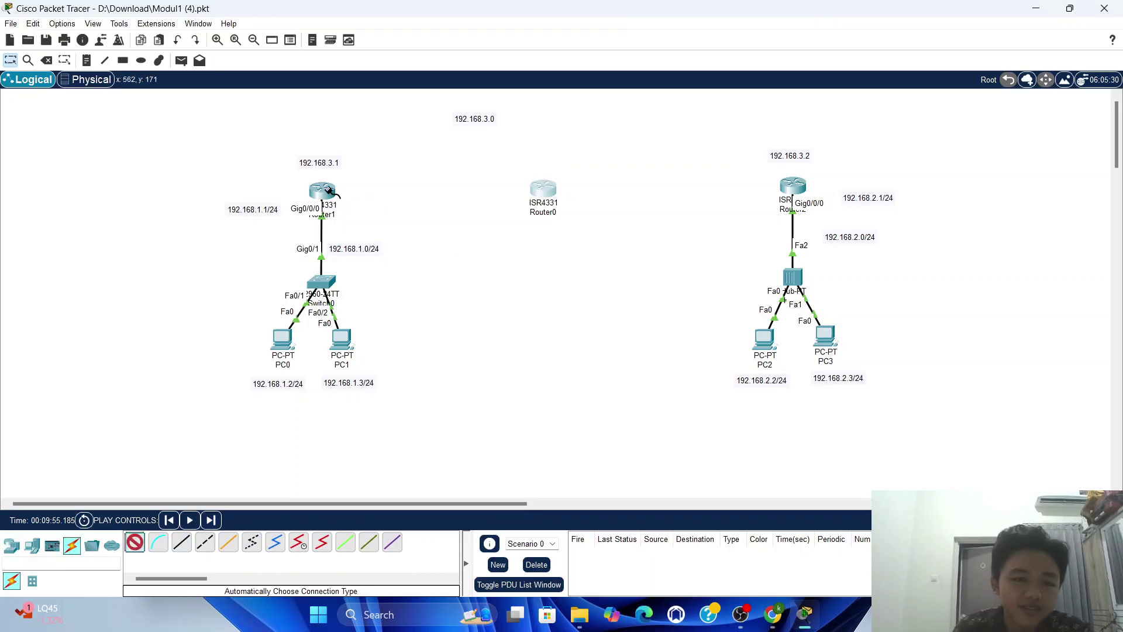
click(541, 191)
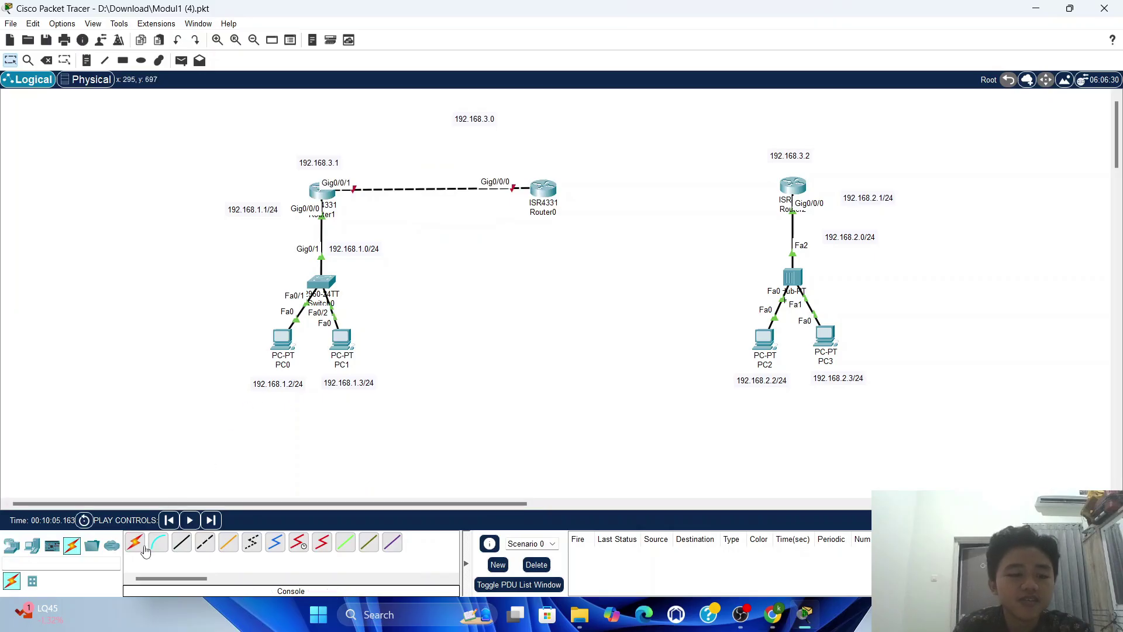
click(134, 541)
click(534, 190)
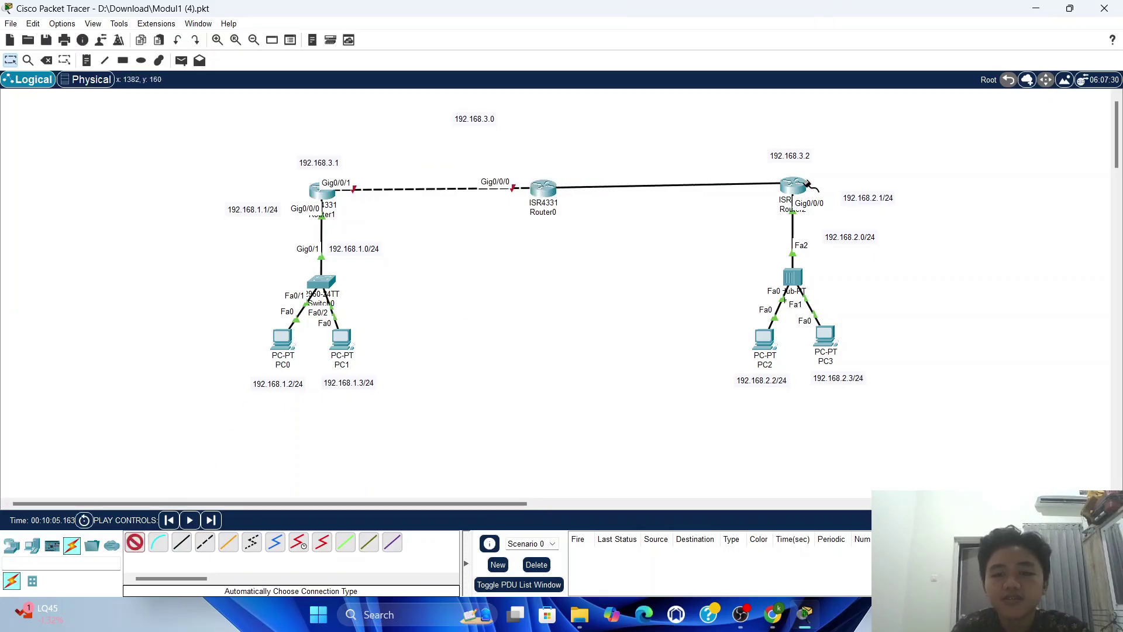
click(793, 186)
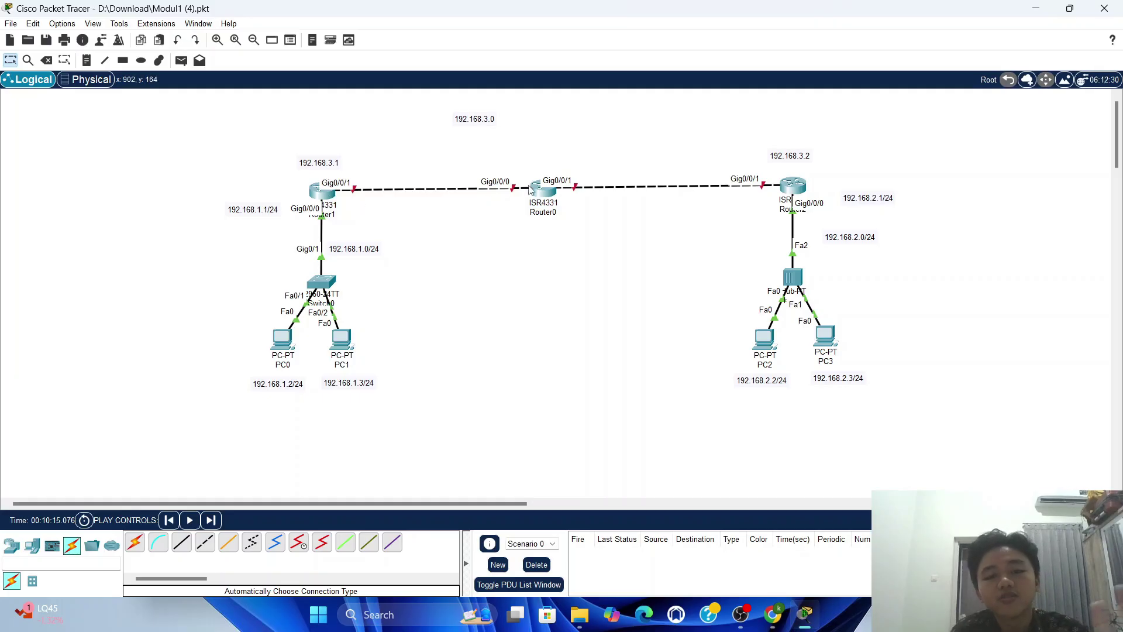
drag(481, 123, 434, 125)
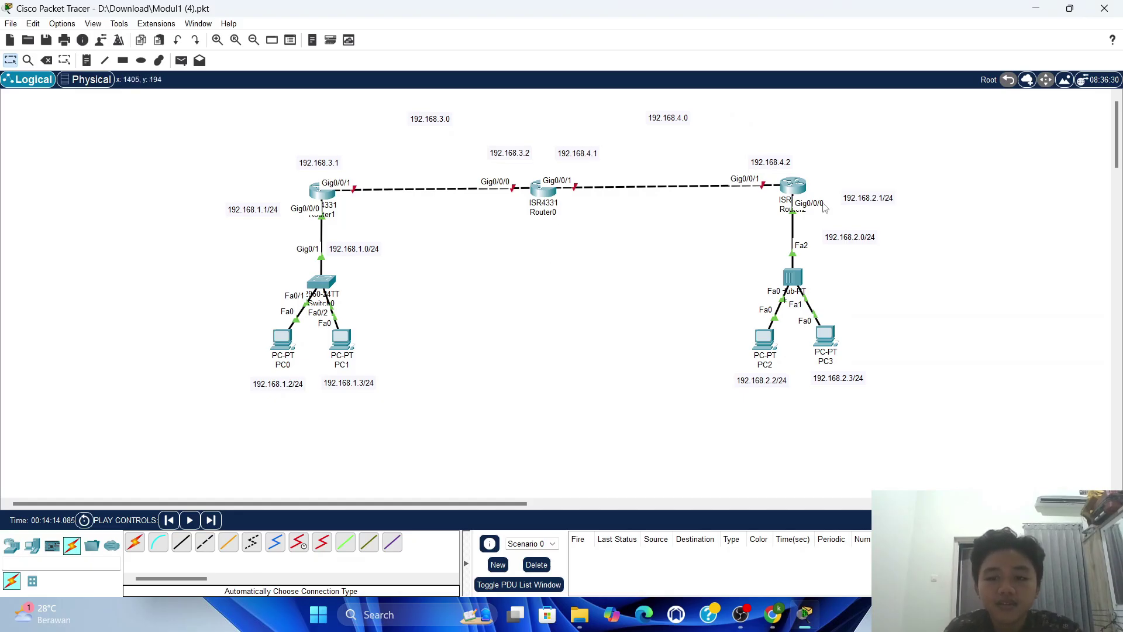
Set the IPv4 address of Router2's GigabitEthernet0/0/1 interface to 192.168.4.2 and close its configuration
click(794, 186)
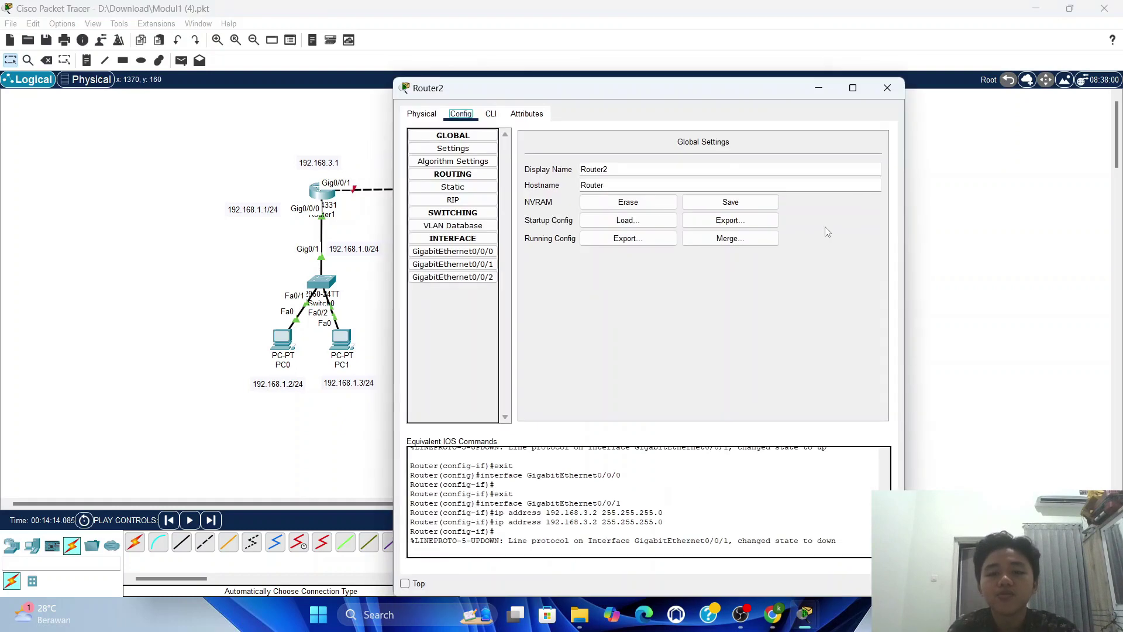
click(462, 266)
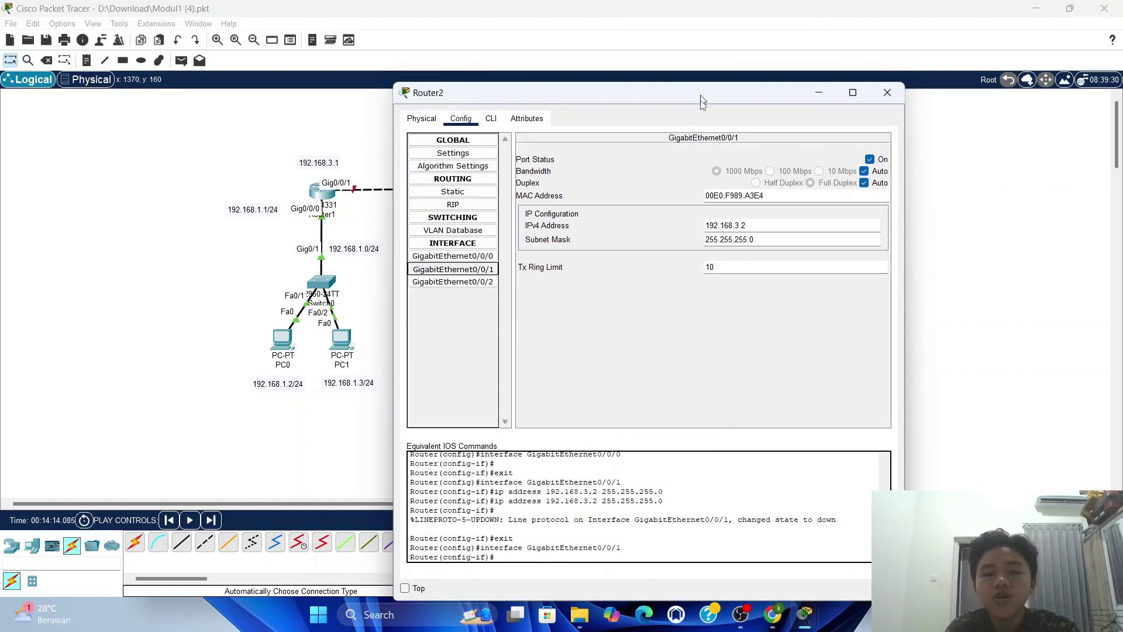
drag(702, 85, 662, 251)
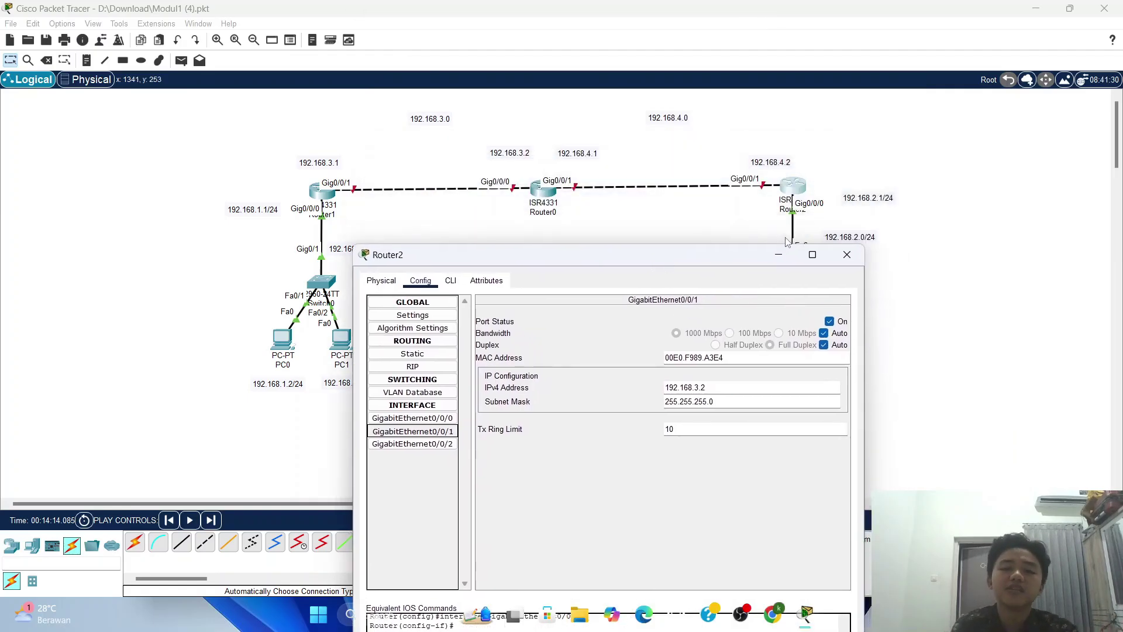
click(722, 385)
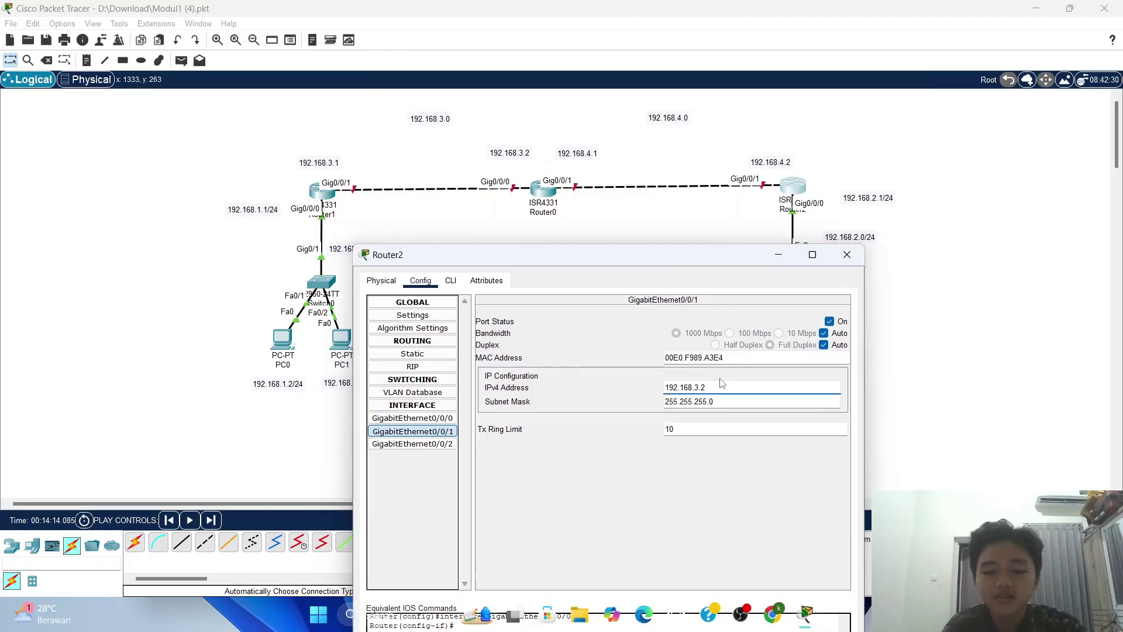
key(Left)
key(BackSpace)
key(BackSpace)
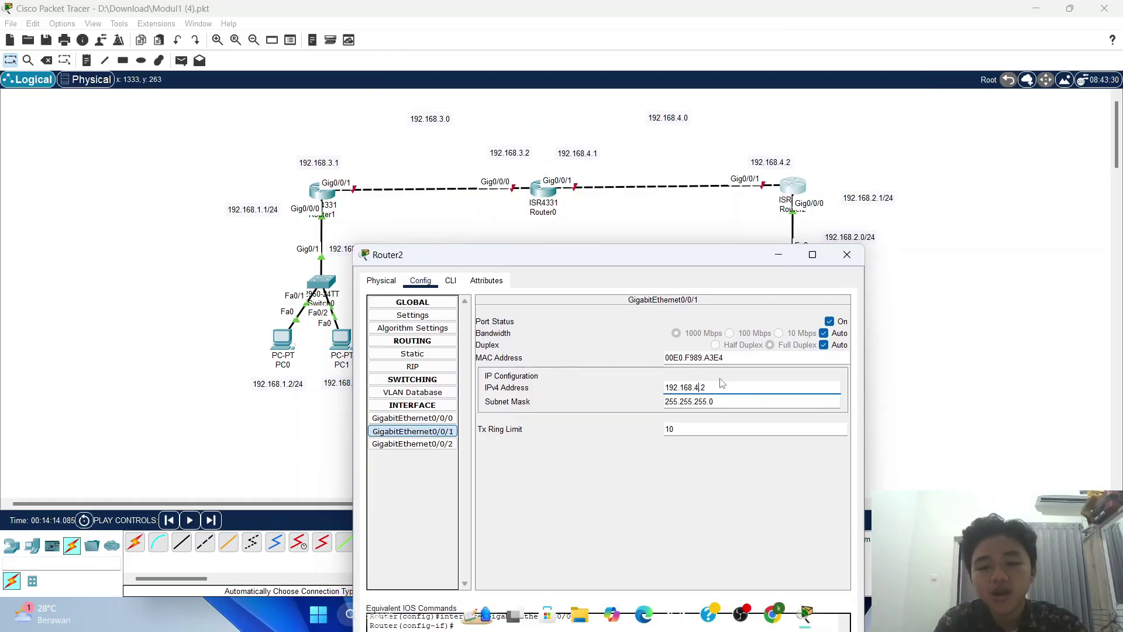
text(4.)
key(Return)
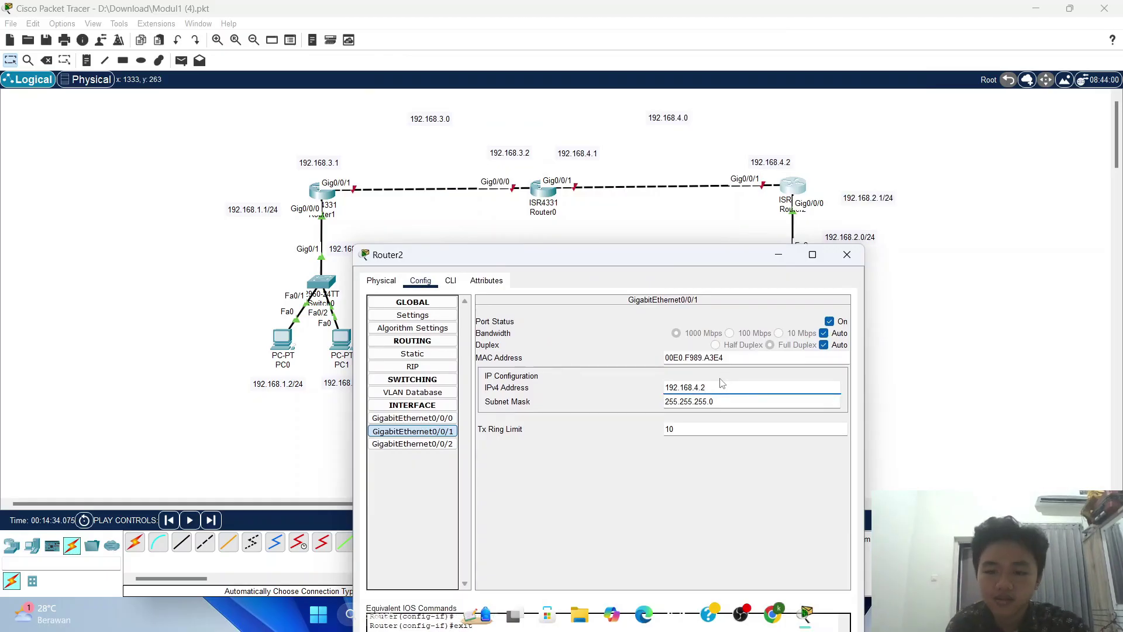
click(847, 254)
Configure Router0's GigabitEthernet0/0/0 interface with address 192.168.3.2 and mask 255.255.255.0, and enable the port
click(542, 201)
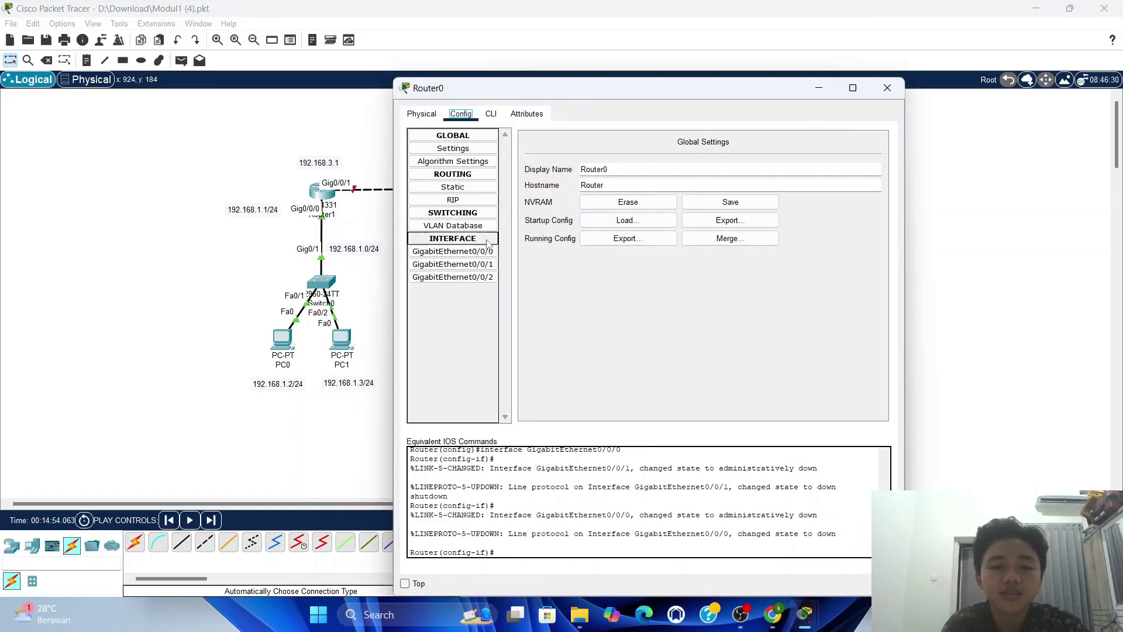
drag(677, 96, 652, 246)
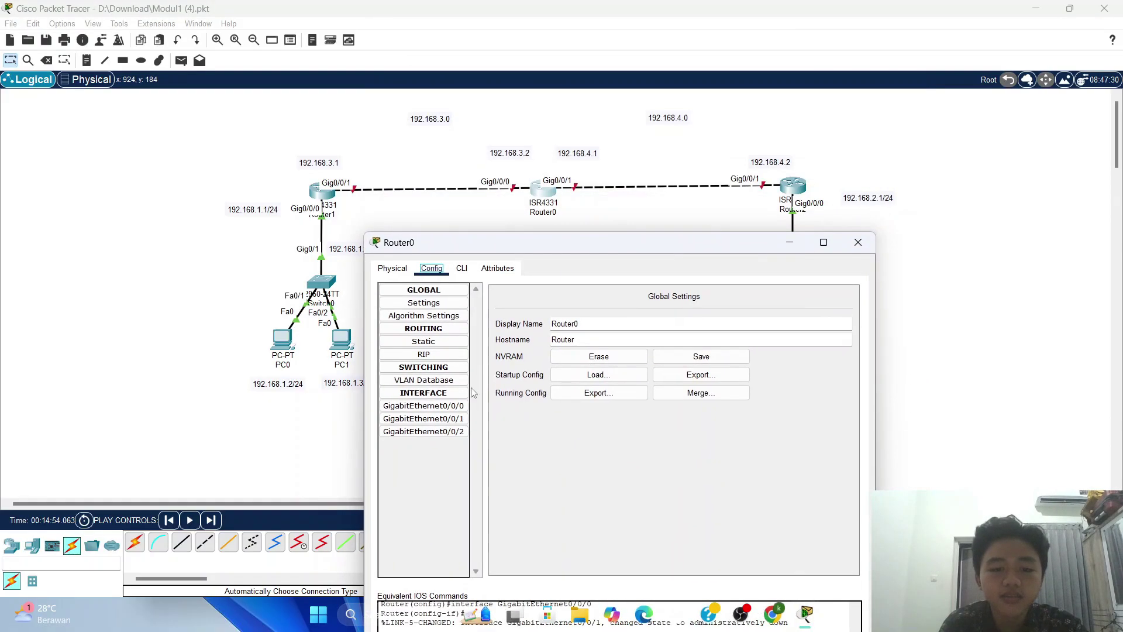
click(423, 406)
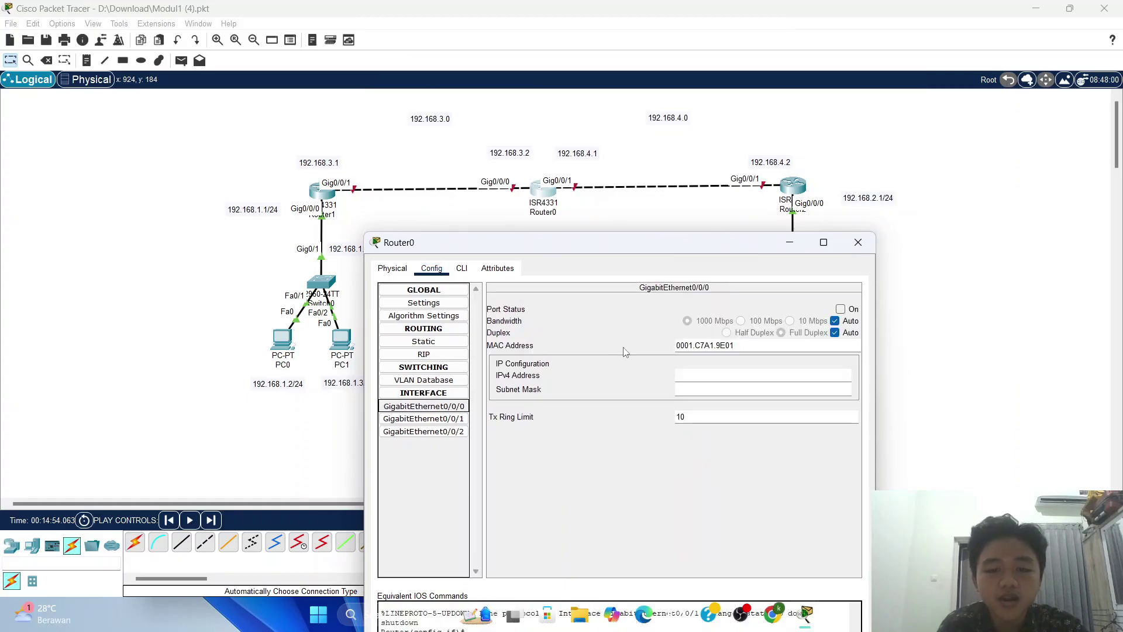
click(723, 375)
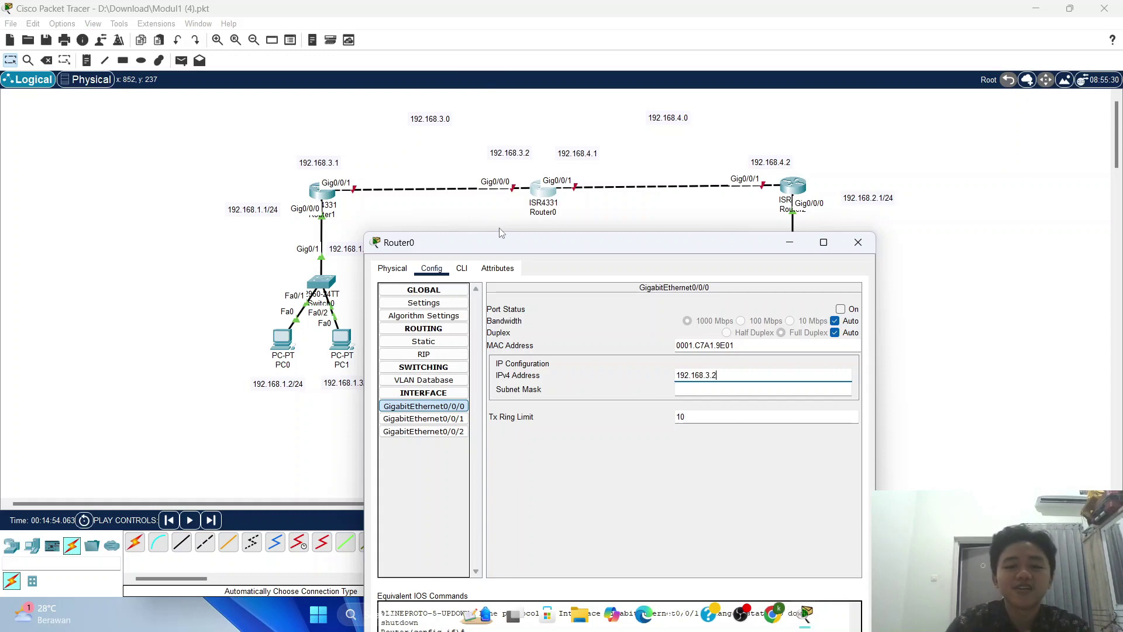
click(852, 310)
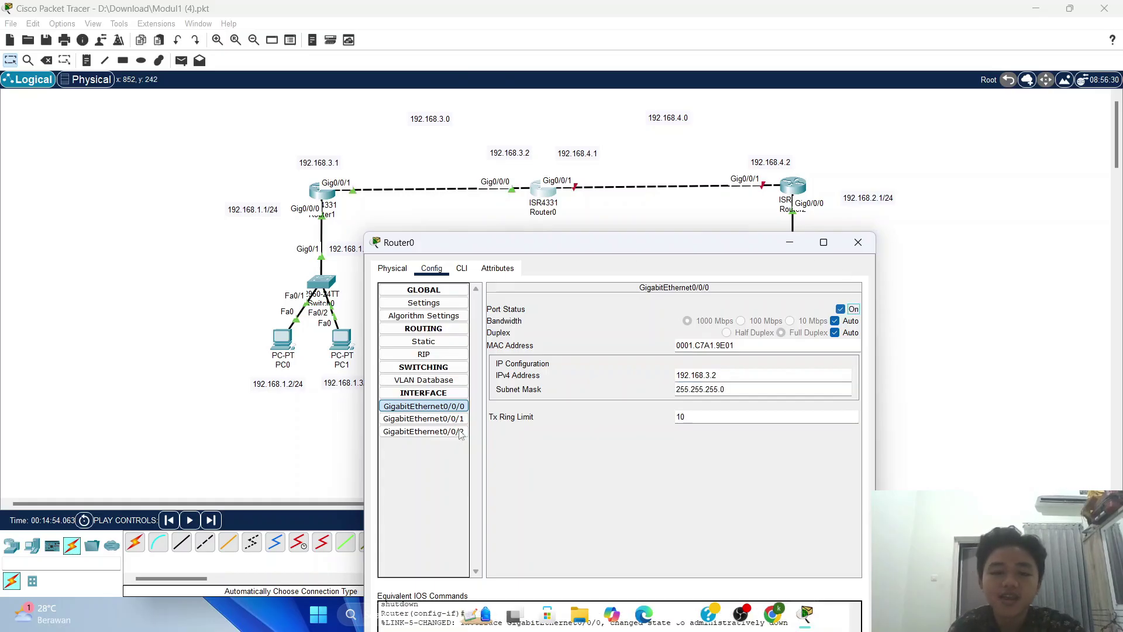
Configure Router0's GigabitEthernet0/0/1 interface with address 192.168.4.1 and mask 255.255.255.0, enable the port, and close the configuration
click(423, 419)
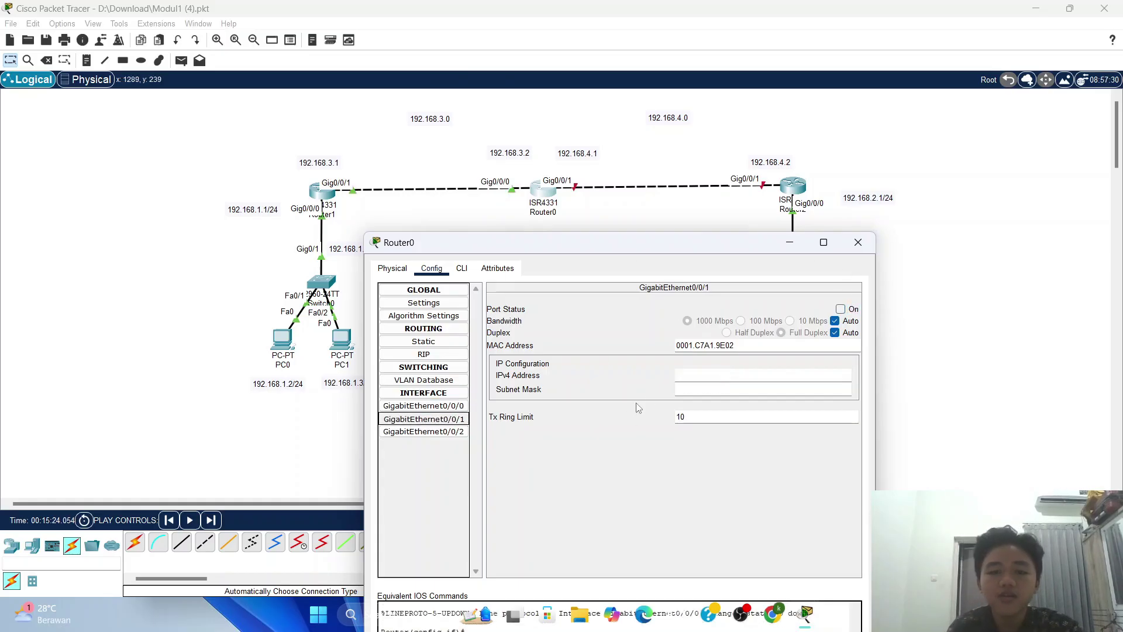
click(716, 369)
text(192)
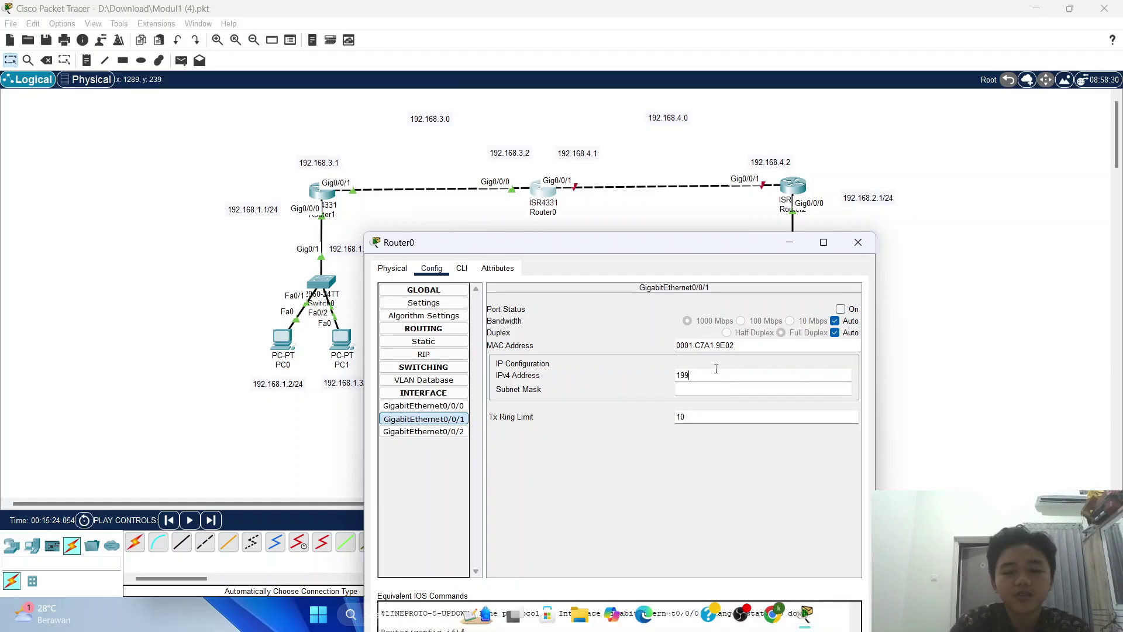
text(.168)
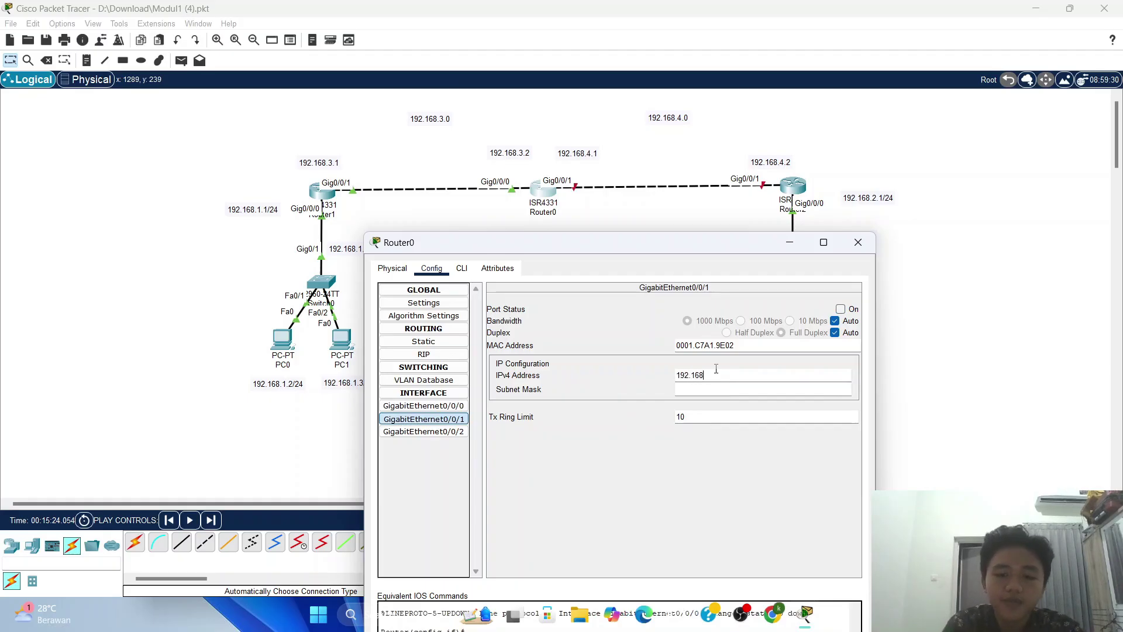
text(.4.1)
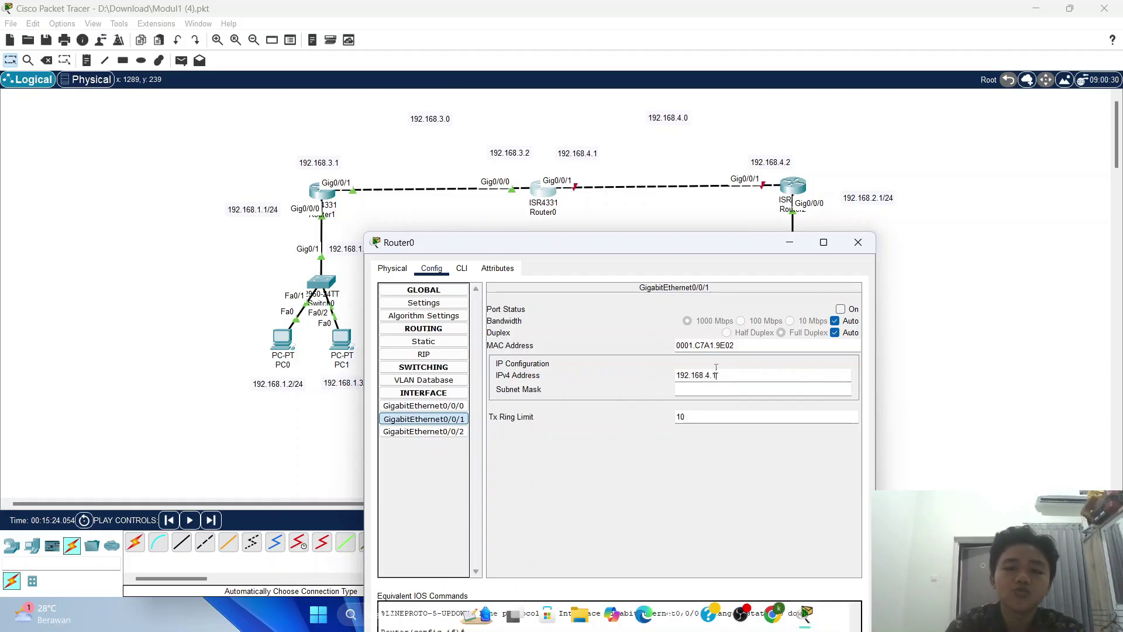
click(840, 309)
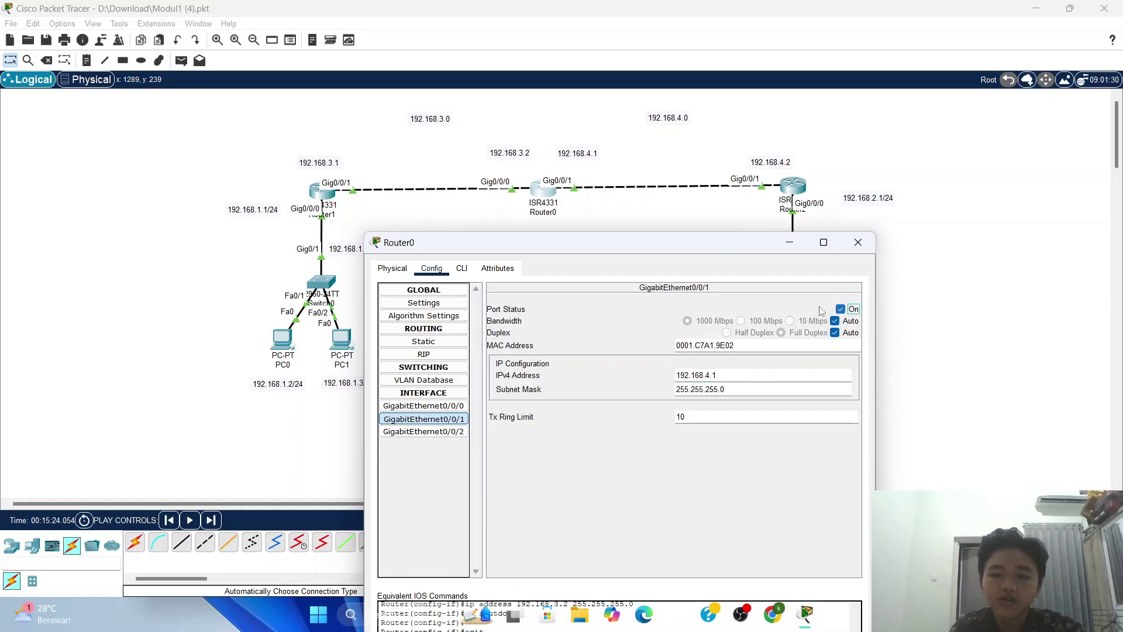
click(858, 243)
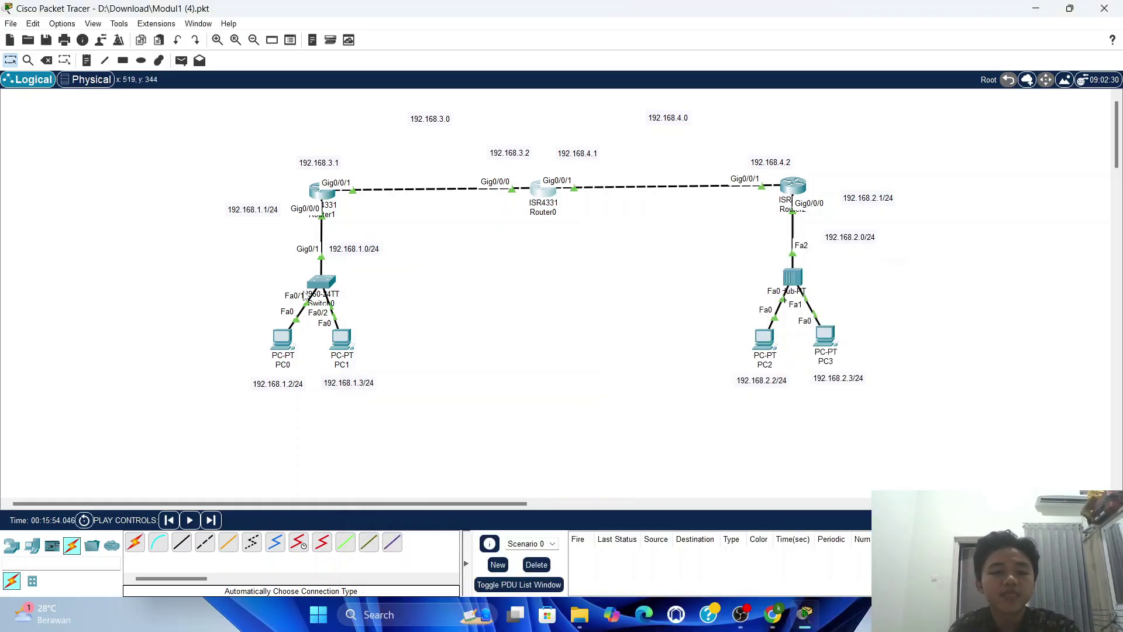
Add a static route on Router1 to network 192.168.4.0, mask 255.255.255.0, with next hop 192.168.3.2, and close its configuration
click(329, 197)
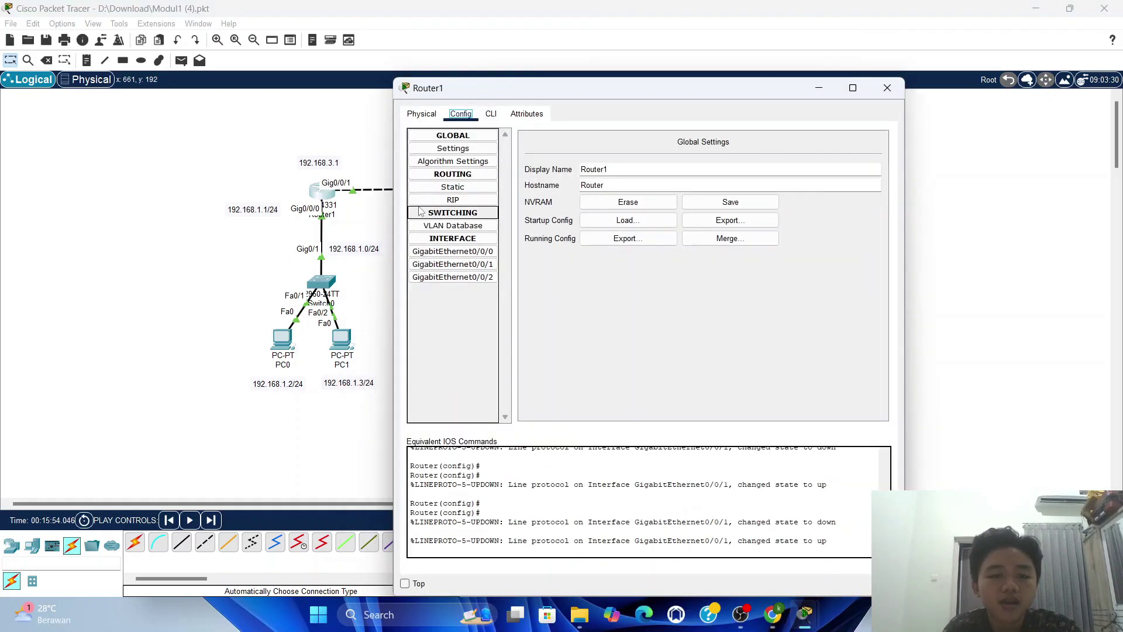
click(439, 186)
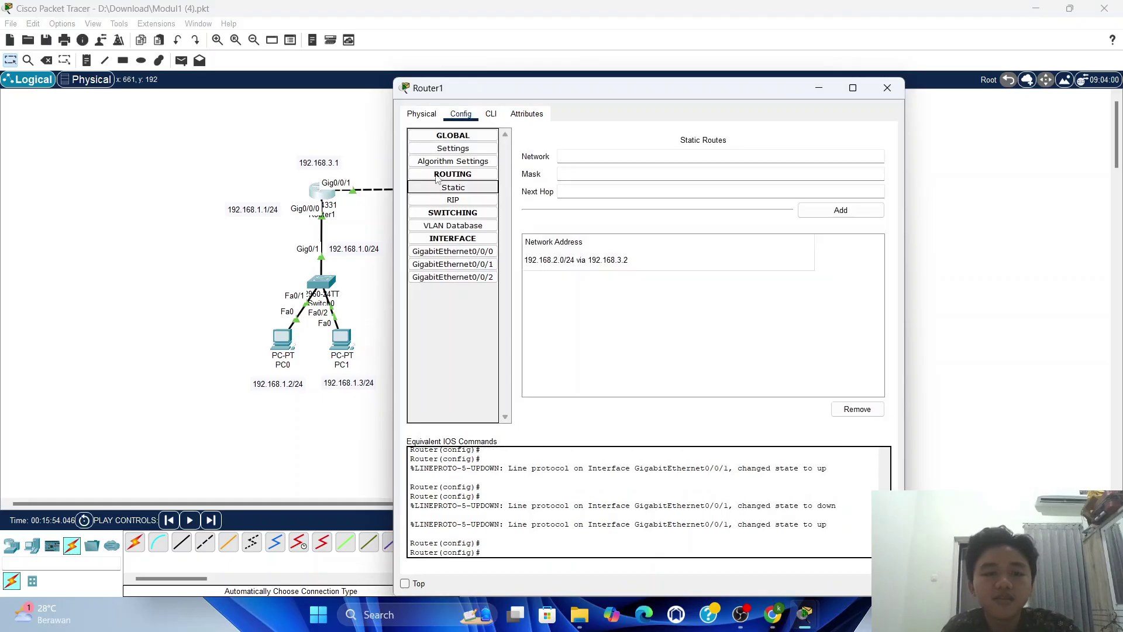
click(567, 156)
drag(594, 98, 526, 255)
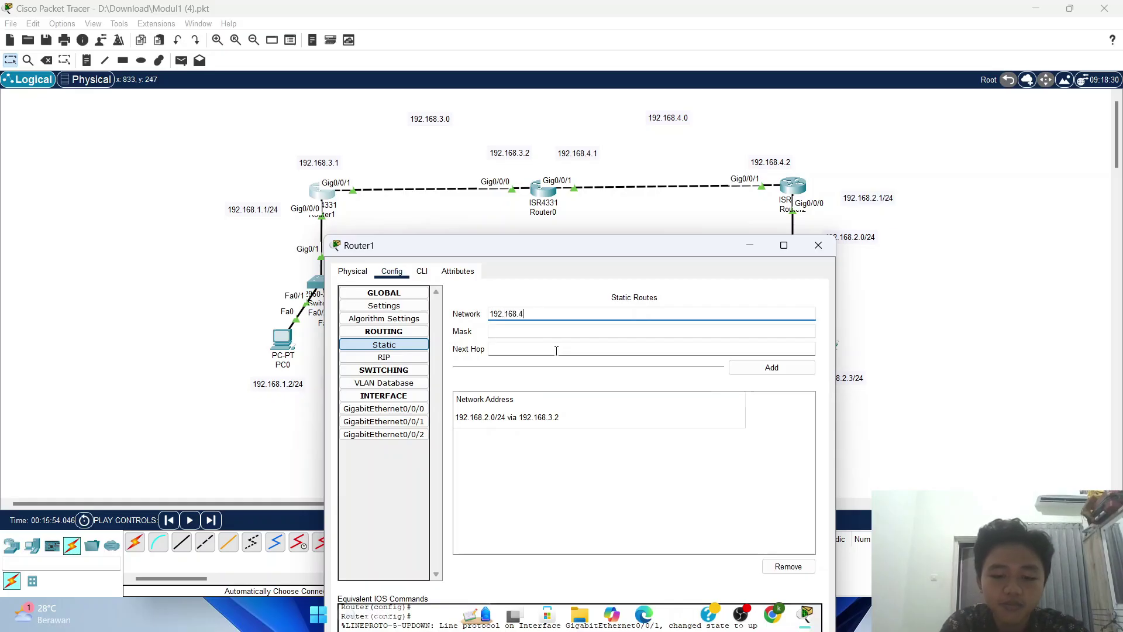
click(582, 330)
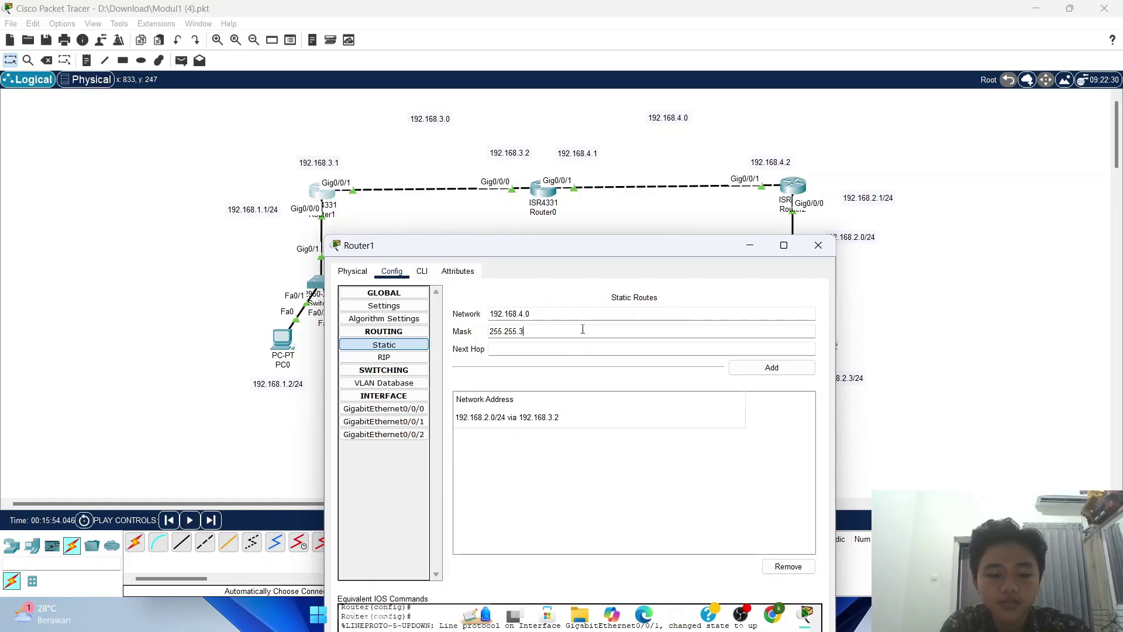
key(BackSpace)
text(255.0)
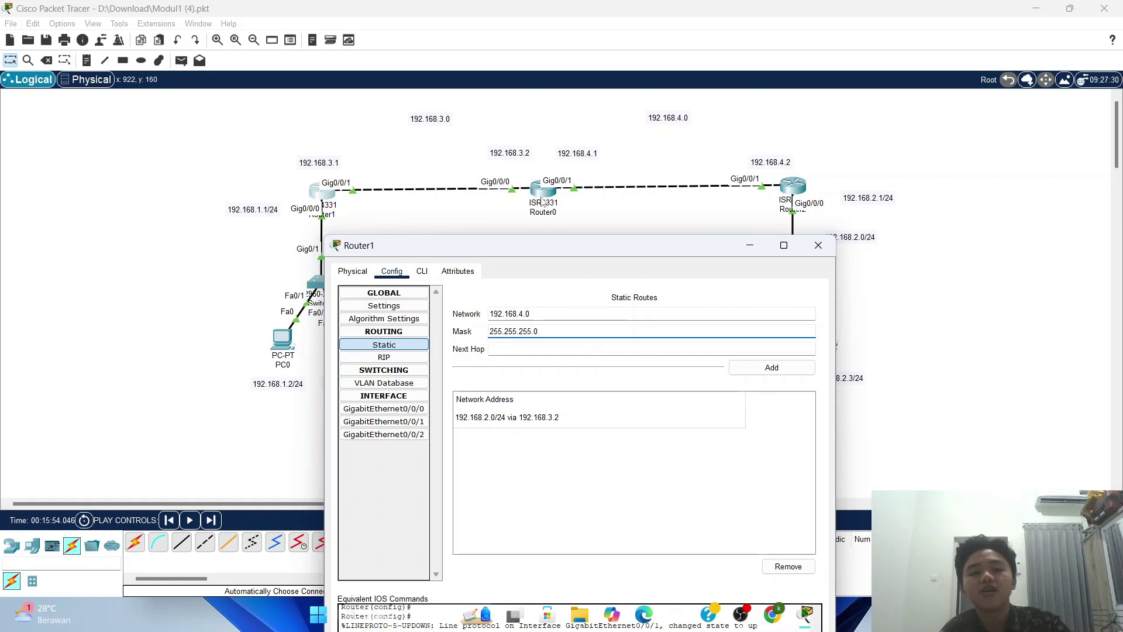
click(533, 346)
text(192)
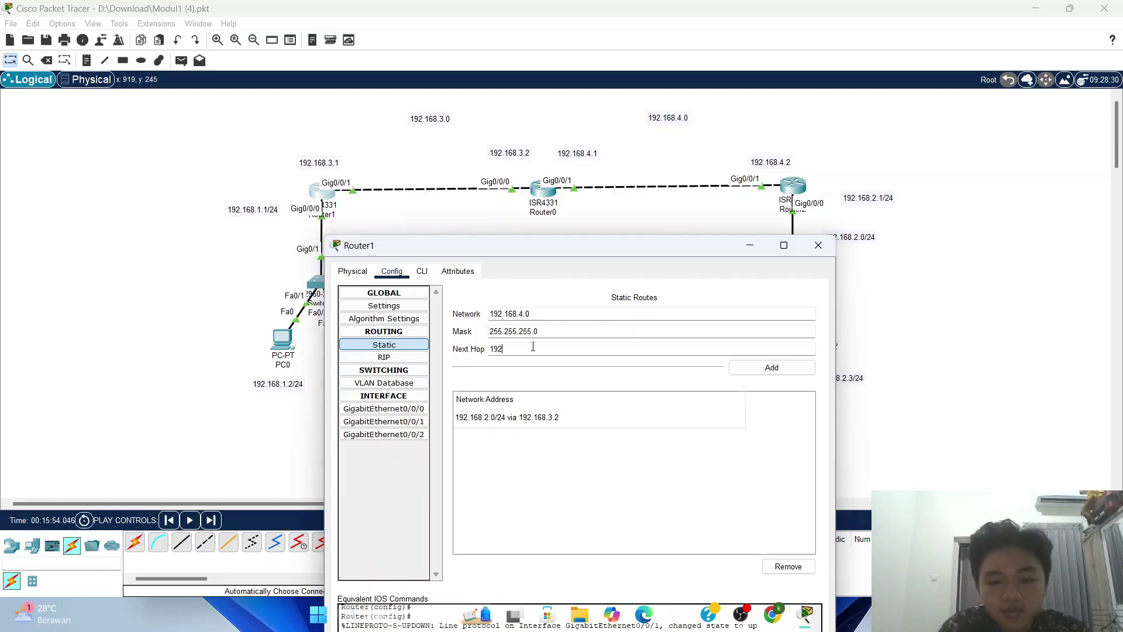
text(.168.3.2)
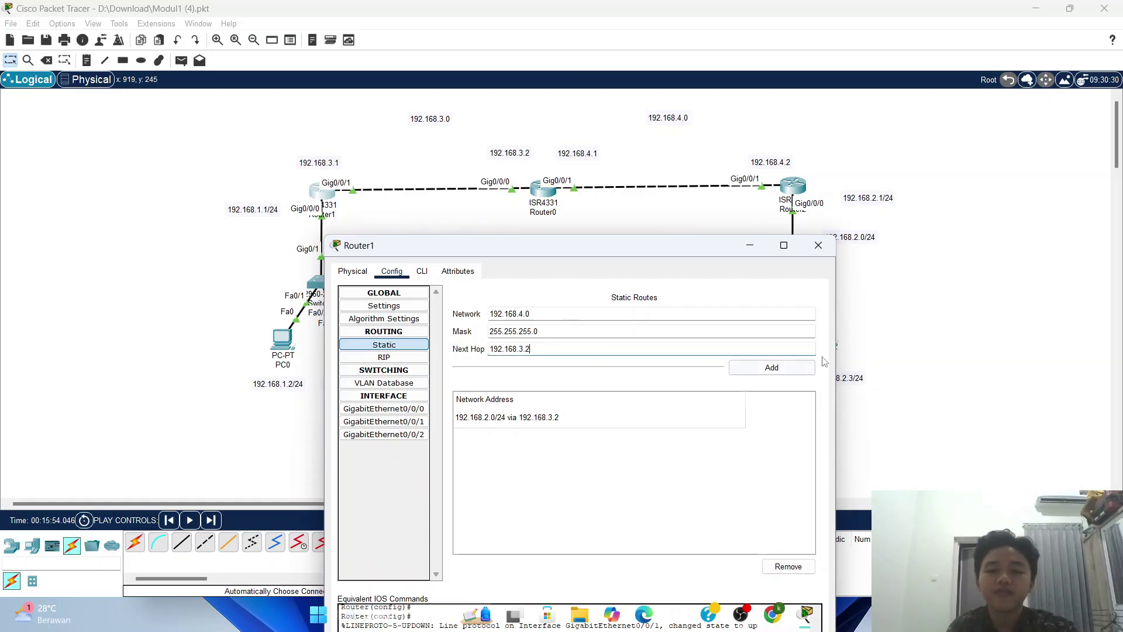
click(772, 368)
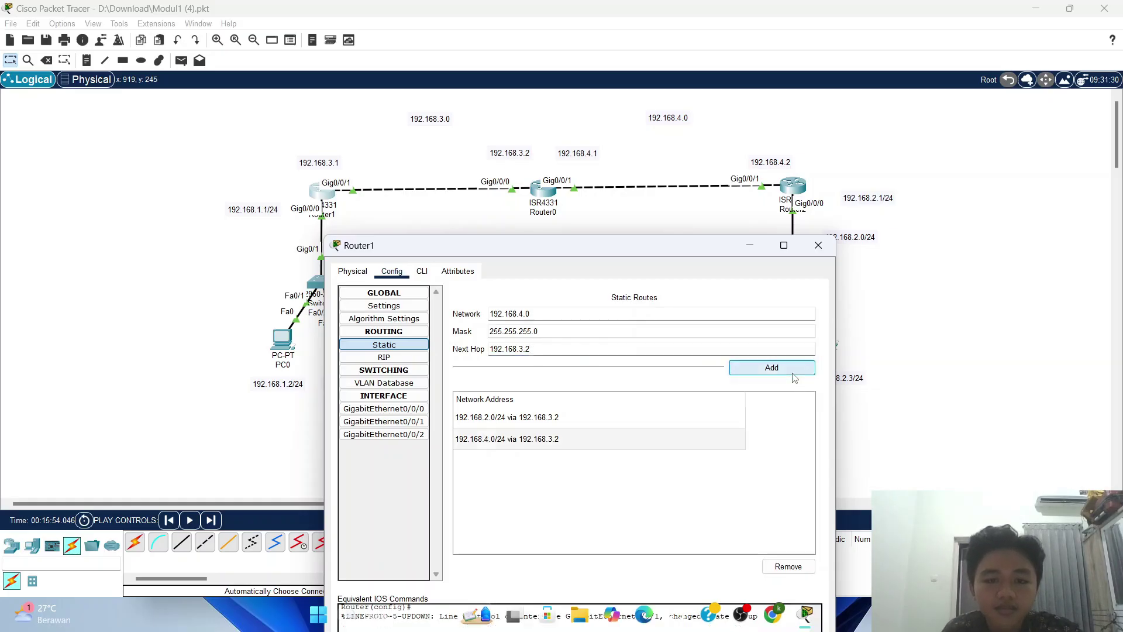
click(816, 249)
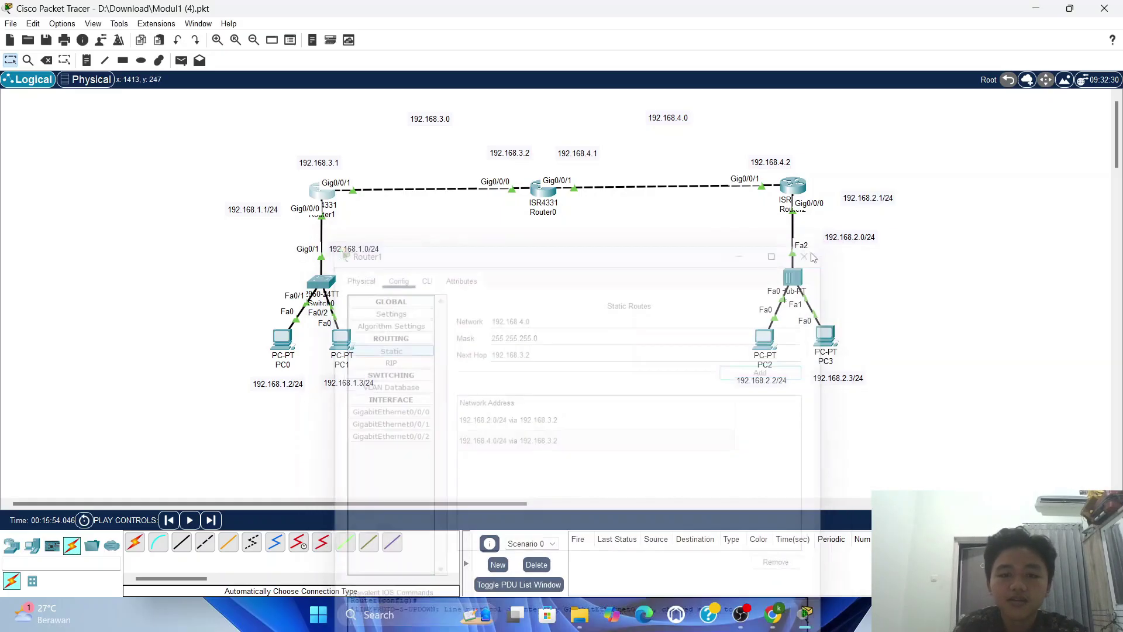
Add a static route on Router0 to network 192.168.1.0, mask 255.255.255.0, with next hop 192.168.3.1
click(544, 188)
click(460, 186)
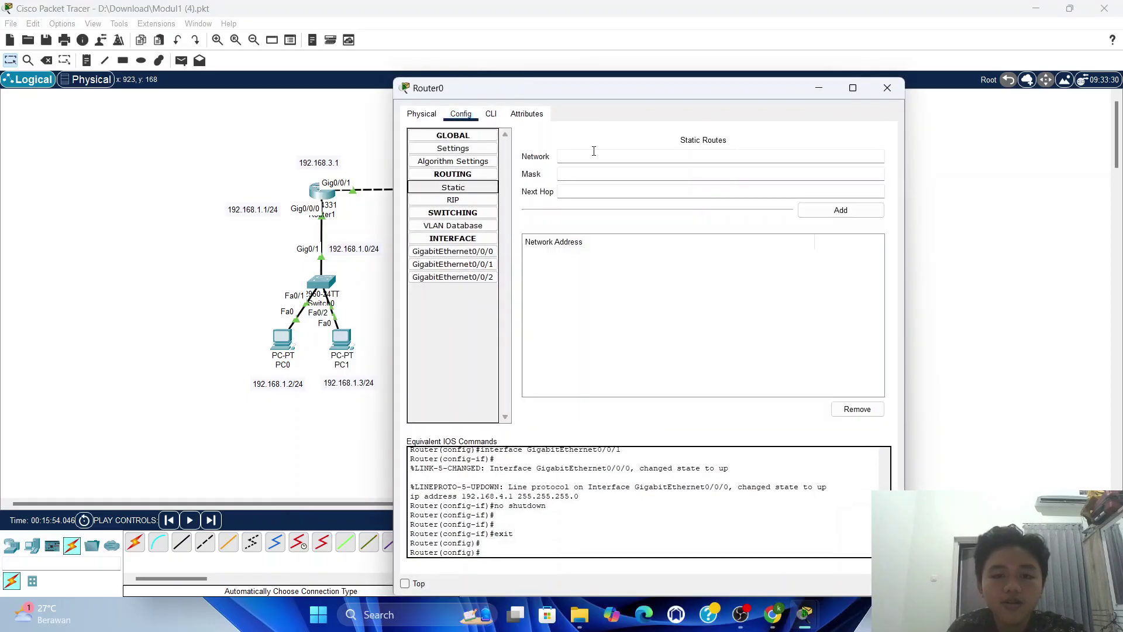
drag(676, 78, 634, 238)
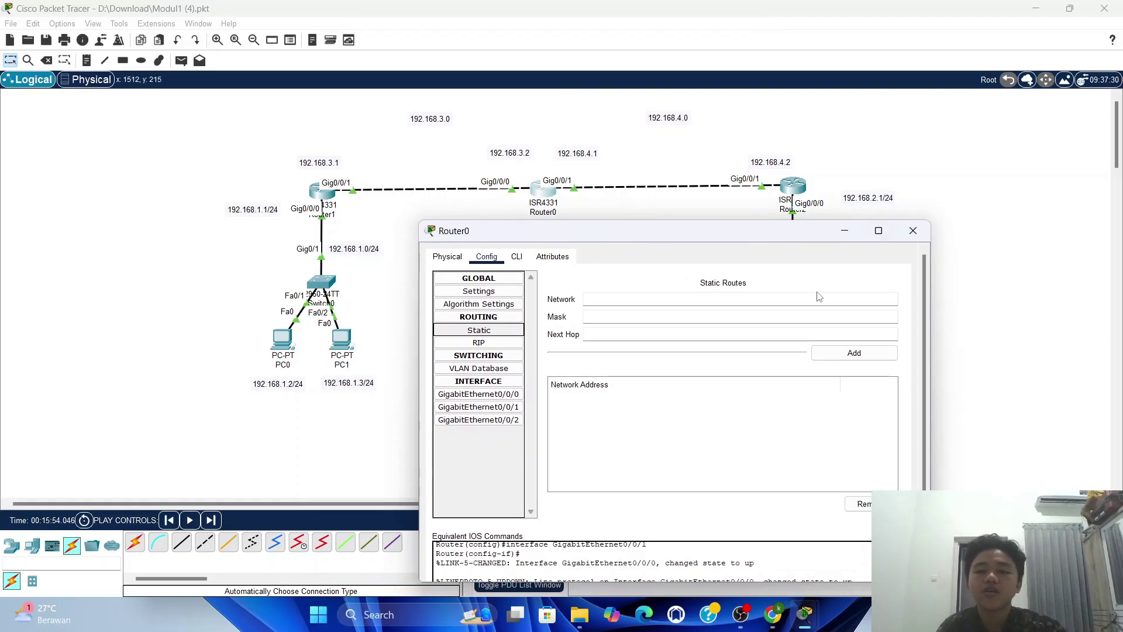
click(639, 299)
text(192.168.1.0)
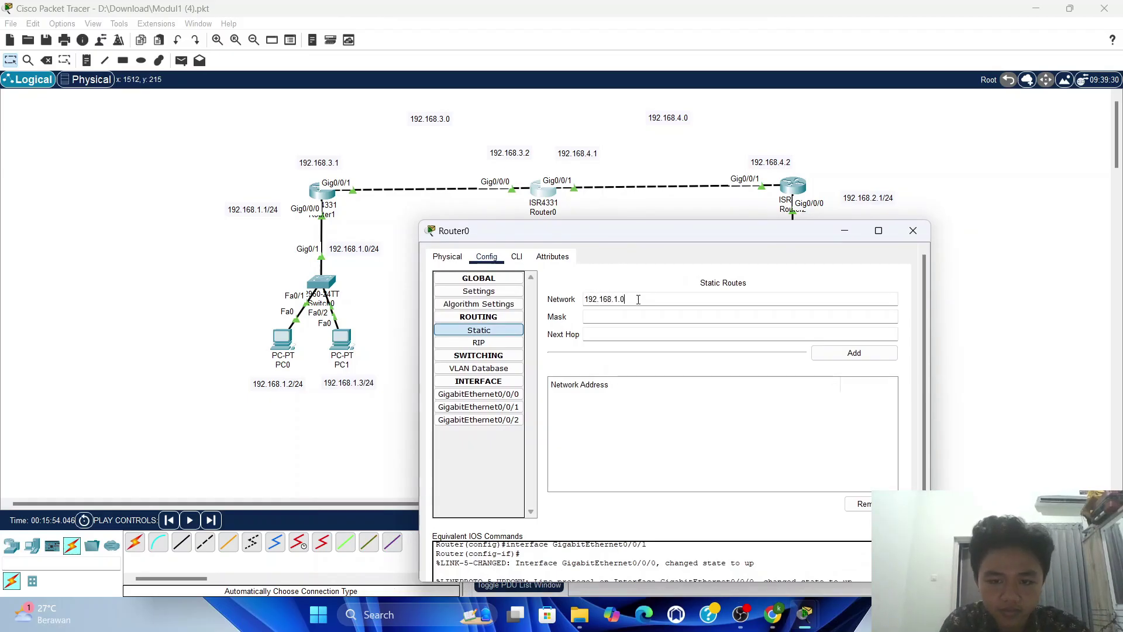
key(Tab)
click(639, 313)
text(2)
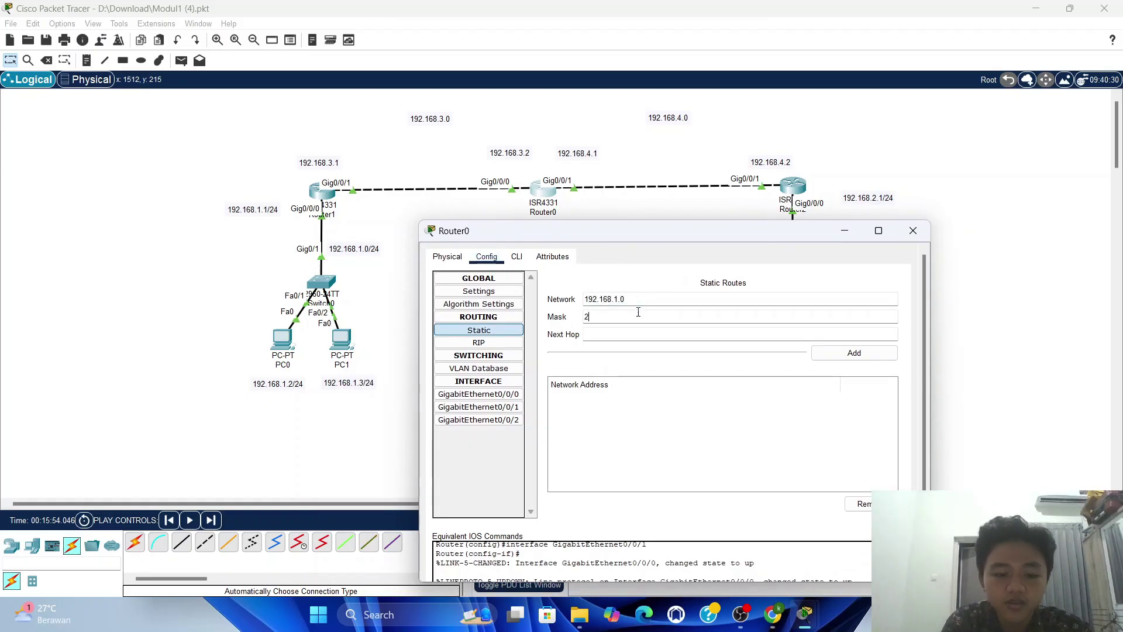
text(55.255.255.0)
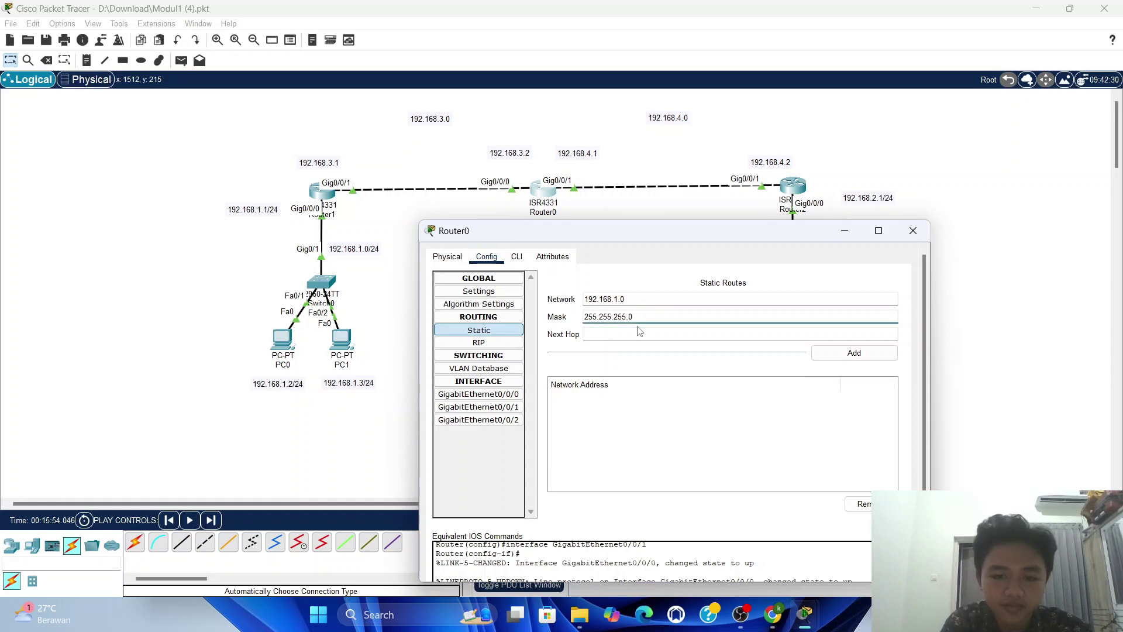
key(Tab)
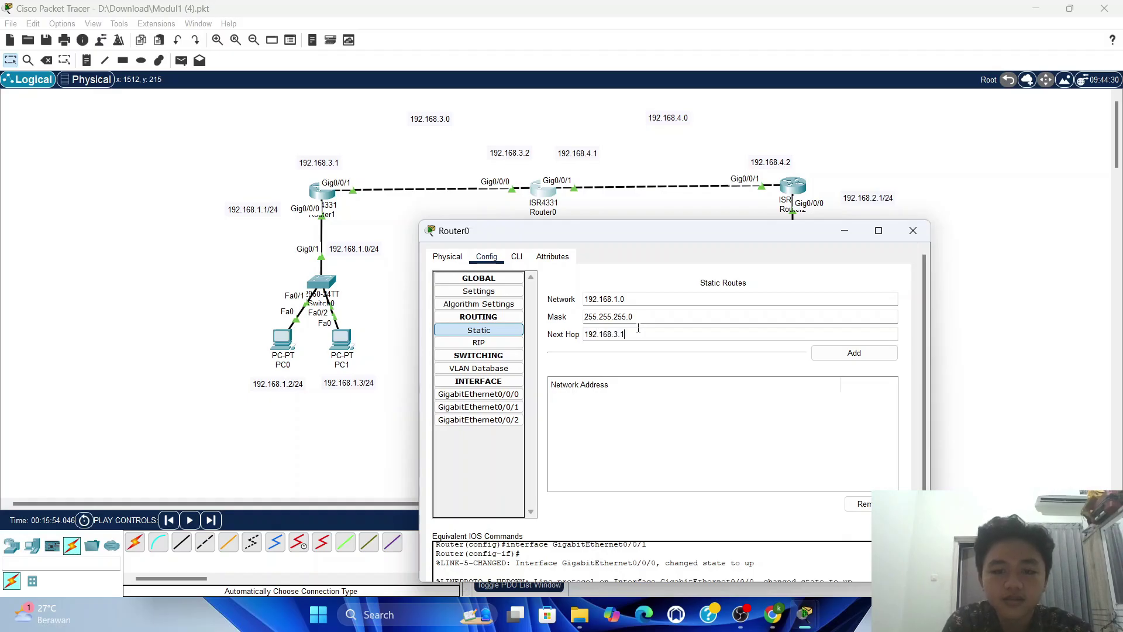
click(836, 353)
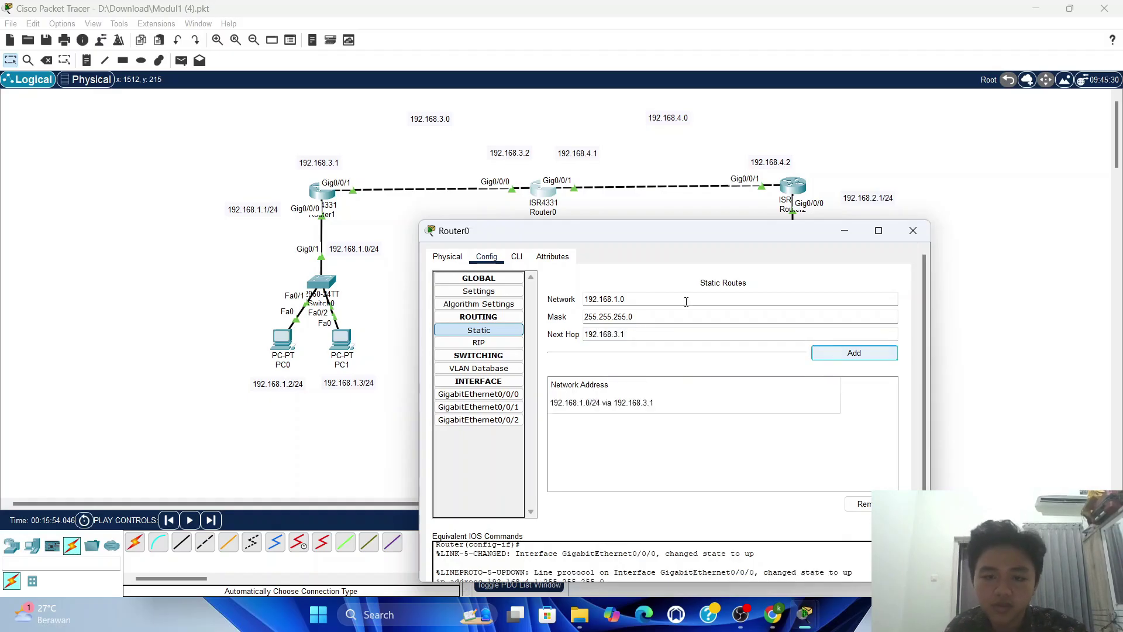
Add a second static route on Router0 to network 192.168.2.0, mask 255.255.255.0, with next hop 192.168.4.2, and close its configuration
click(622, 298)
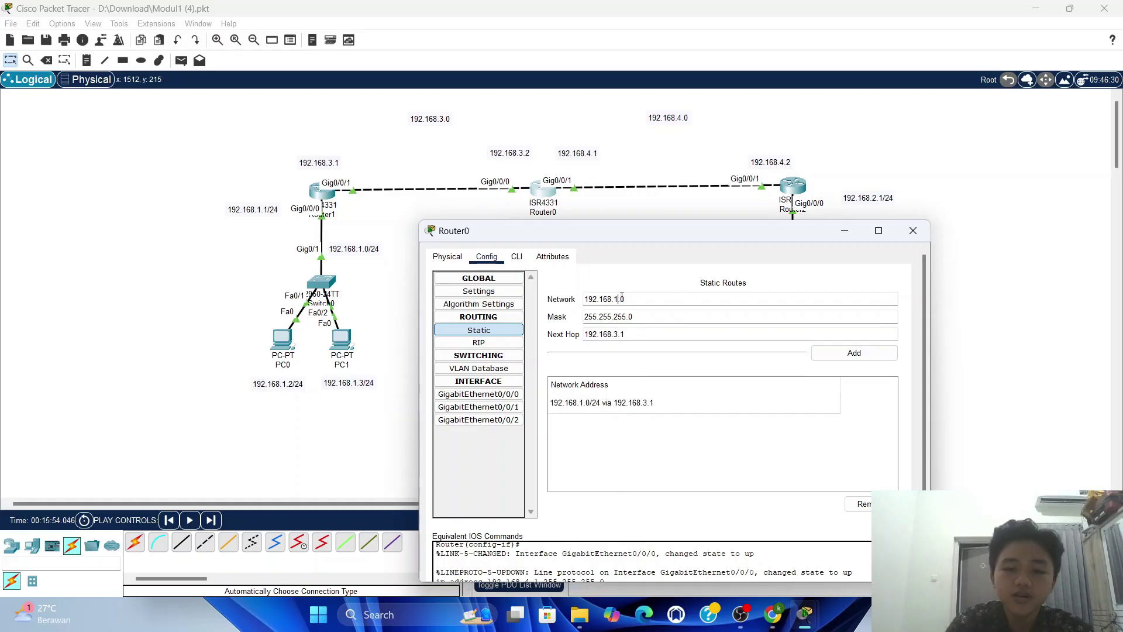
key(BackSpace)
text(2)
click(631, 333)
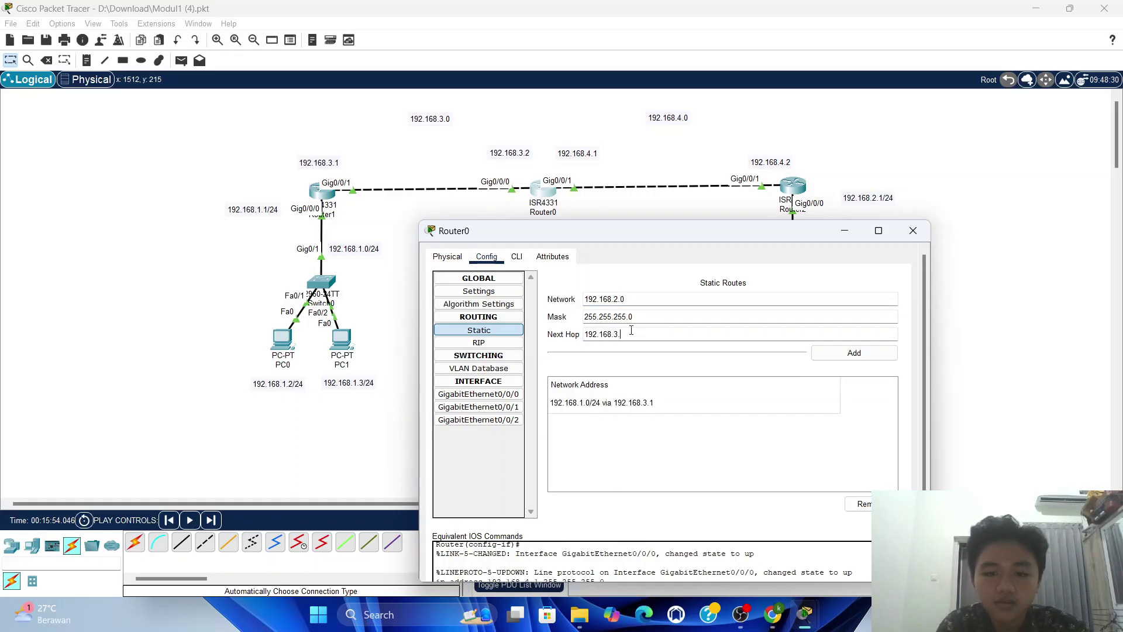
key(BackSpace)
text(4)
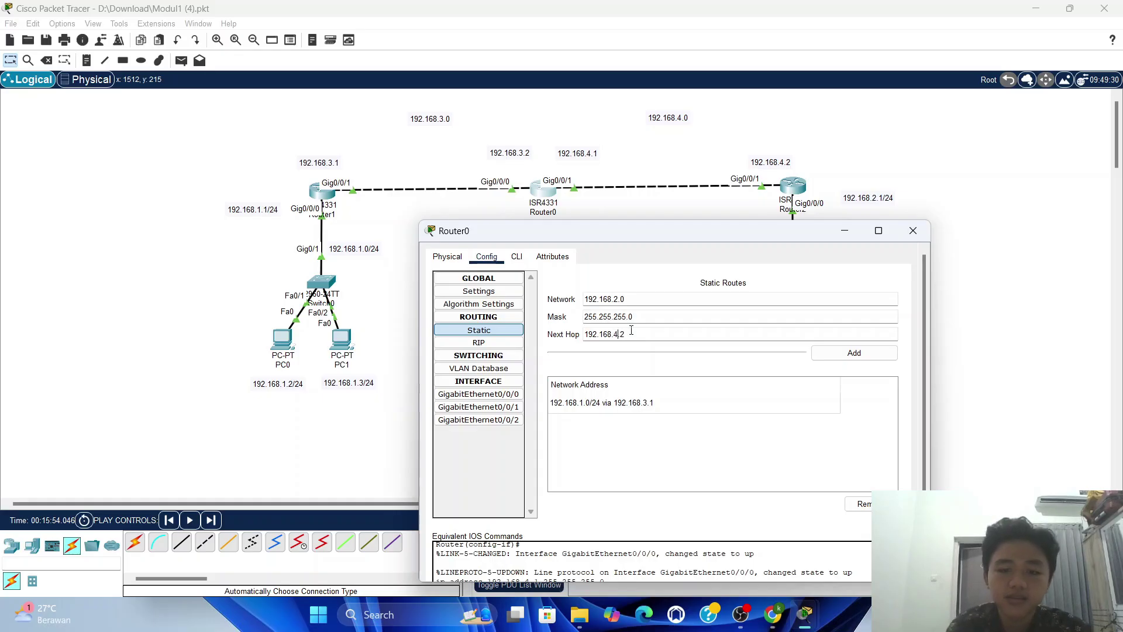
click(854, 353)
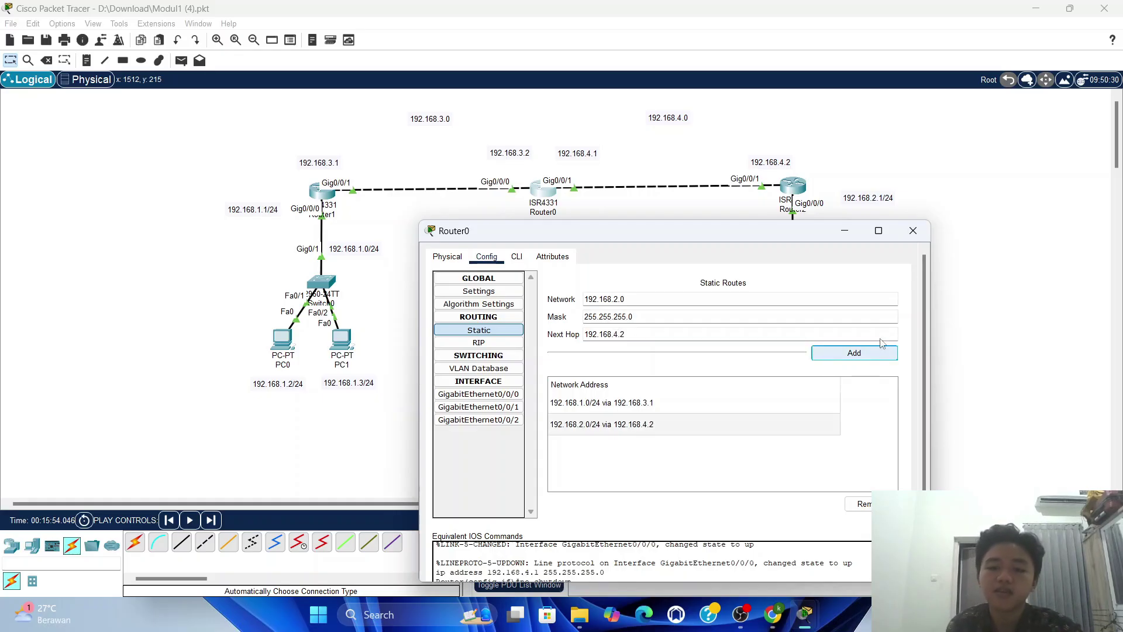
click(913, 230)
Remove the existing static route to 192.168.1.0/24 via 192.168.3.1 from Router2
click(790, 184)
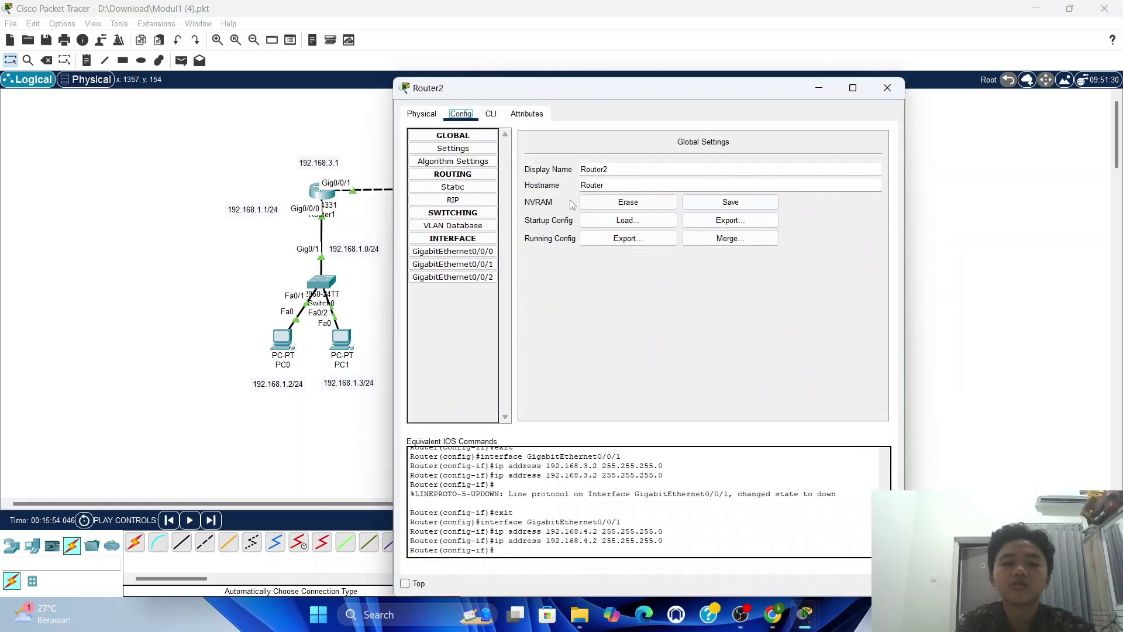
click(453, 187)
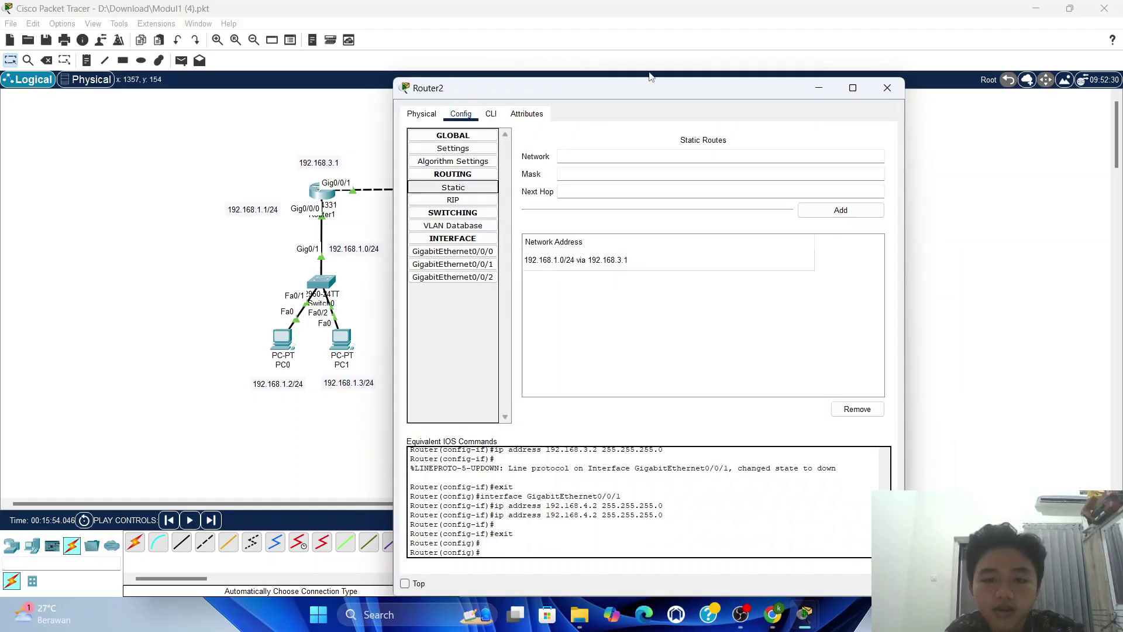
drag(641, 92, 594, 260)
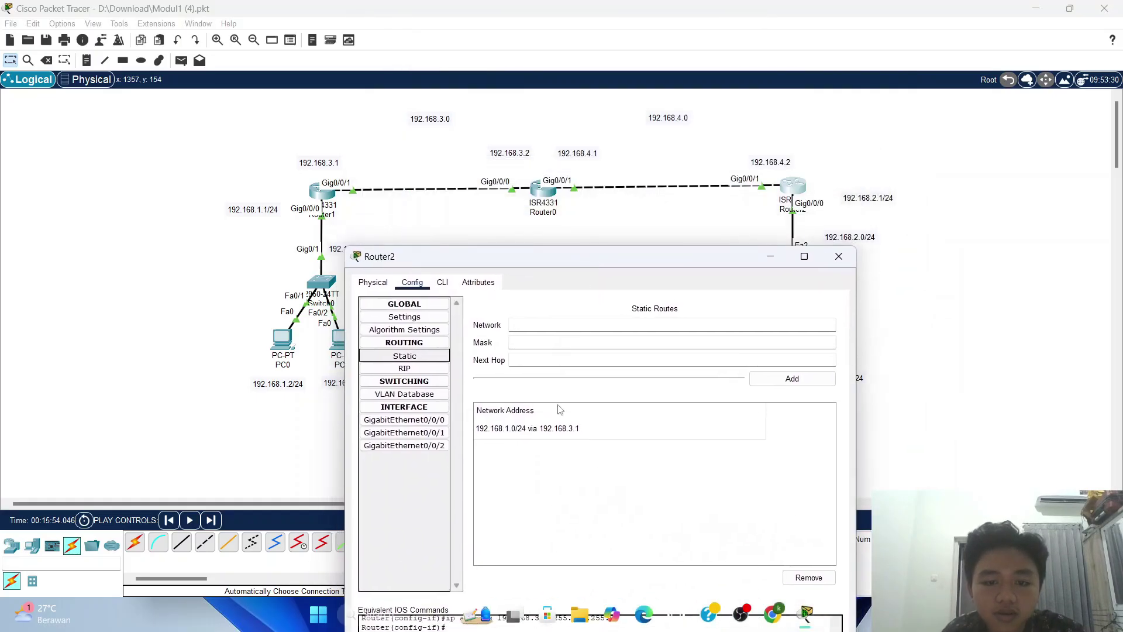
click(575, 428)
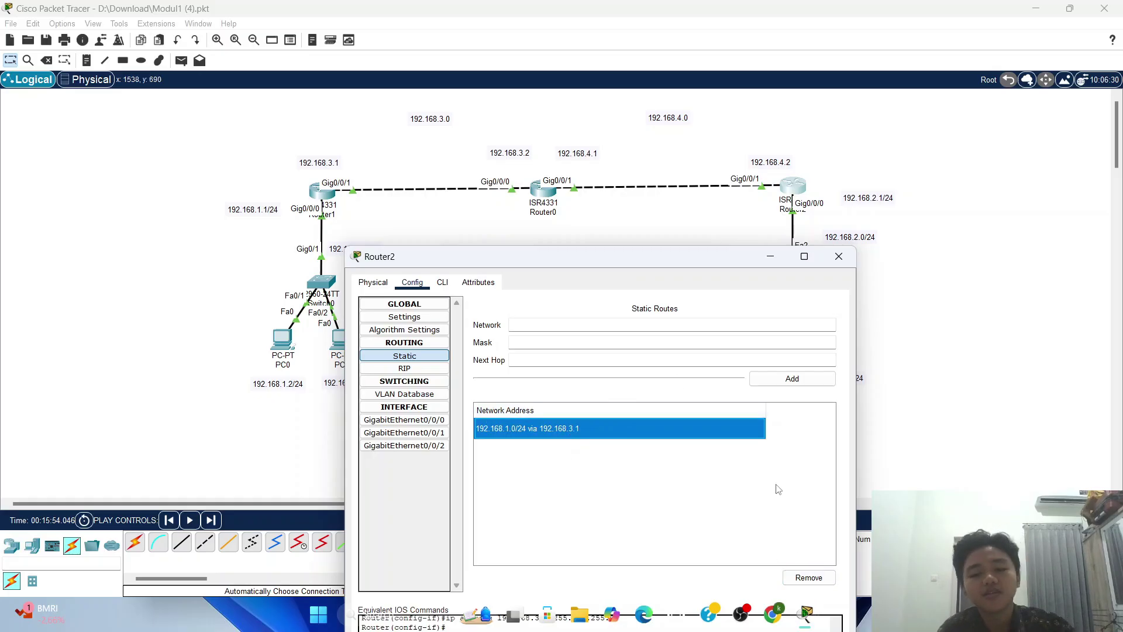
click(809, 577)
Add a static route on Router2 to network 192.168.1.0, mask 255.255.255.0, with next hop 192.168.4.1
click(636, 325)
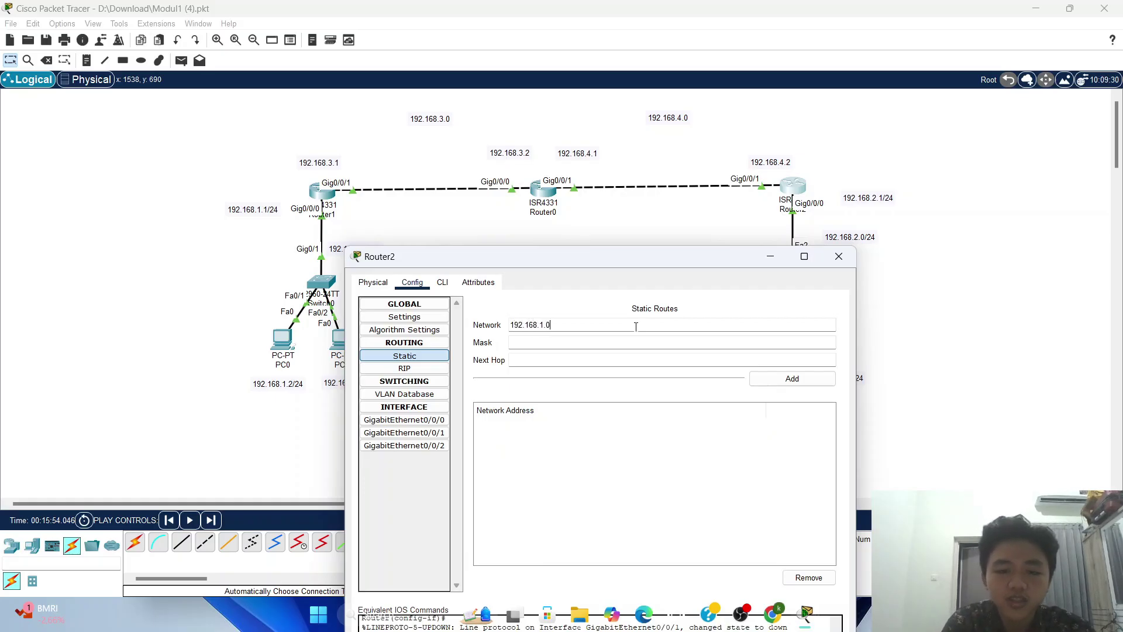
click(640, 343)
text(25)
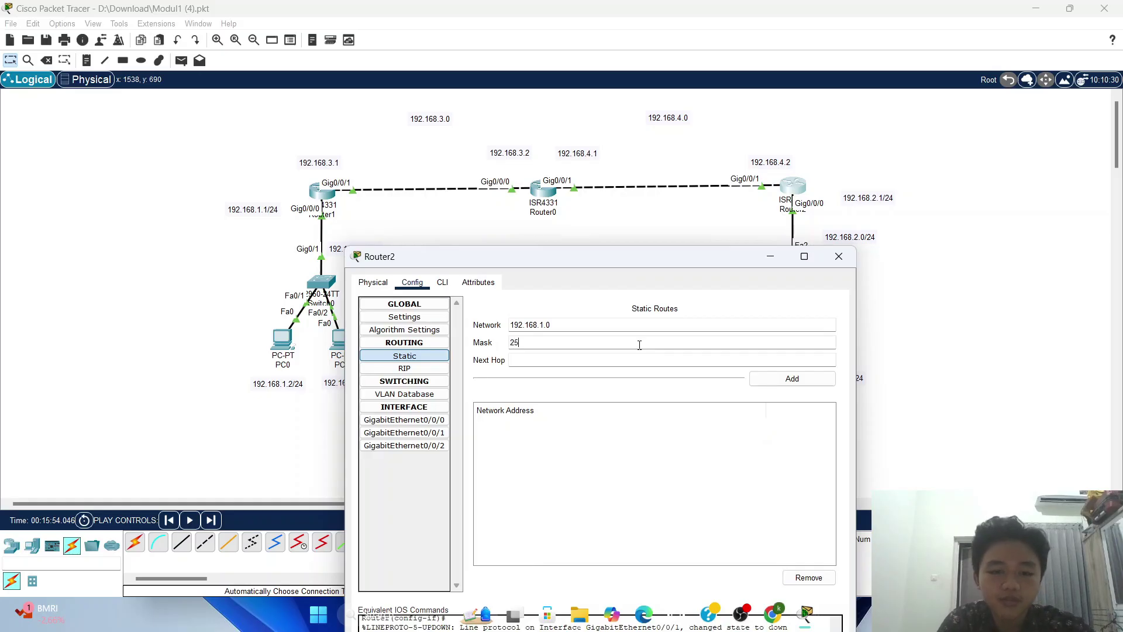
text(5.255.255)
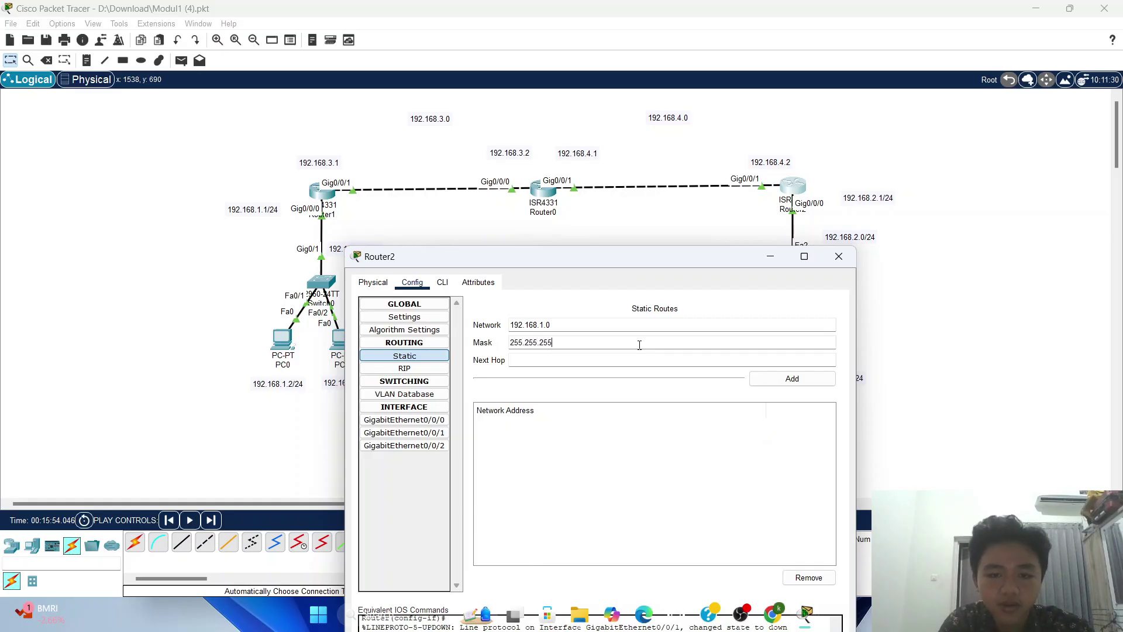
text(.0)
click(638, 359)
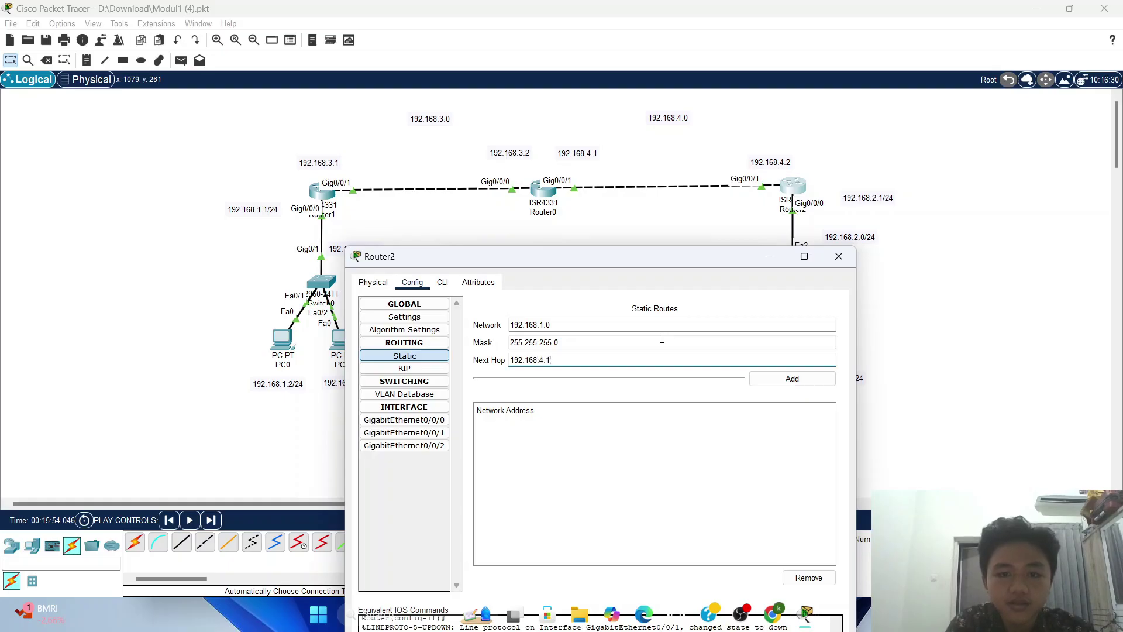
click(791, 379)
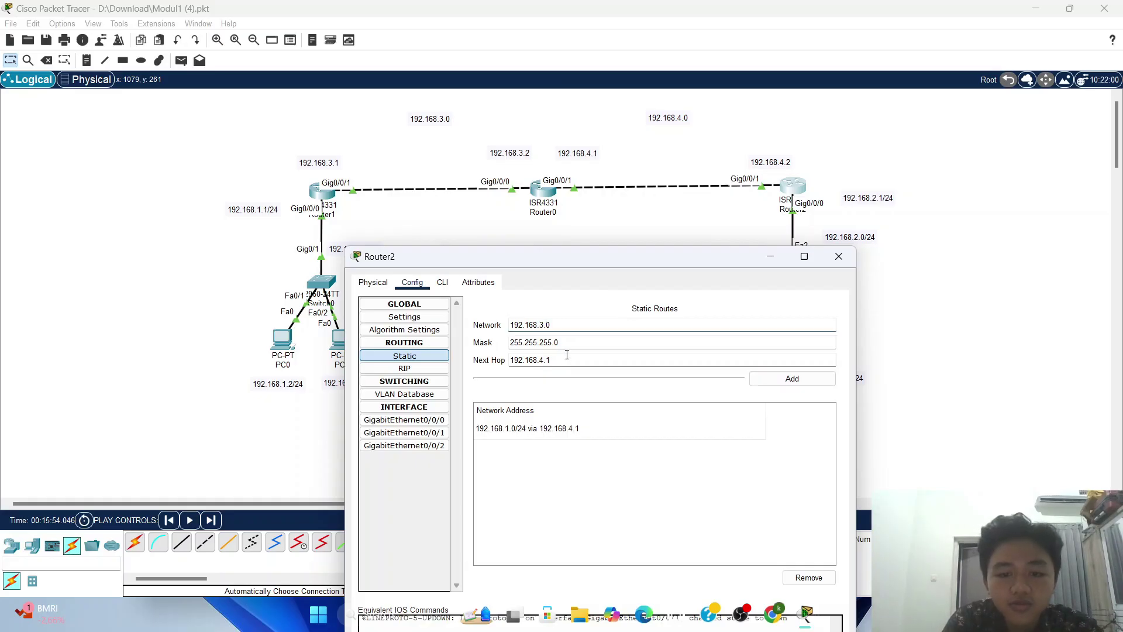
Add a static route on Router2 to network 192.168.3.0, mask 255.255.255.0, with next hop 192.168.4.1, and close its configuration
click(564, 361)
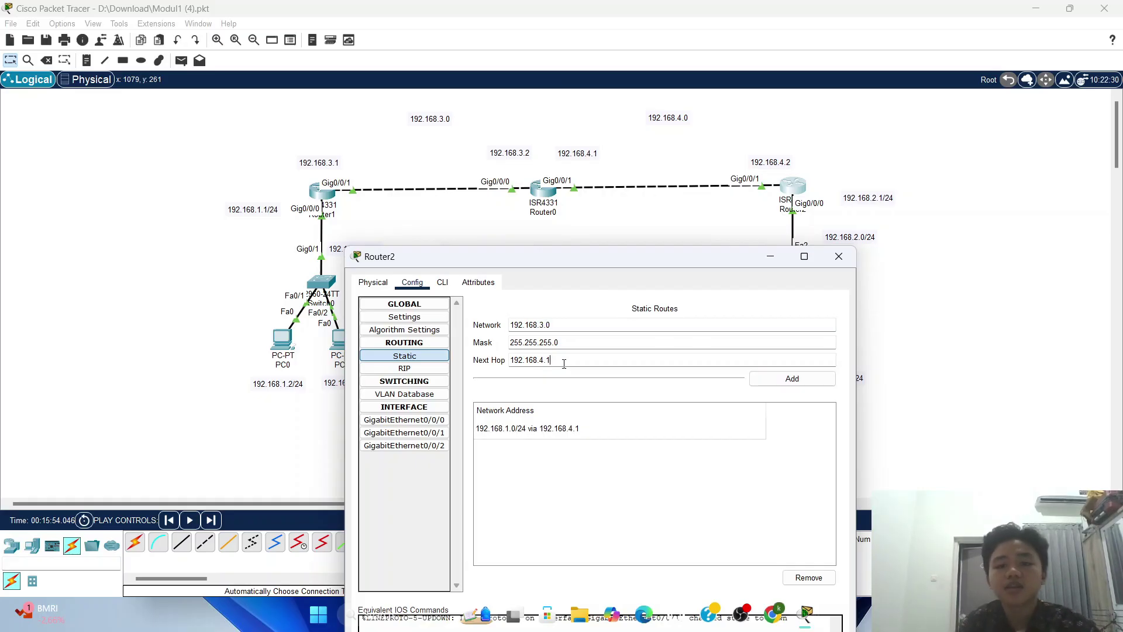
click(792, 379)
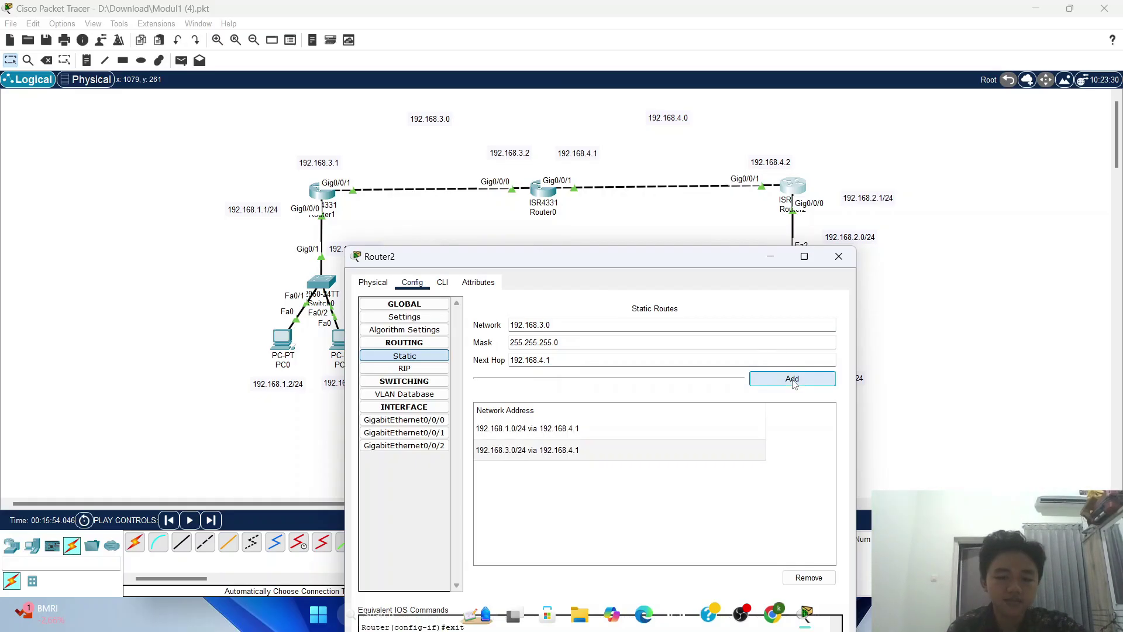
click(838, 257)
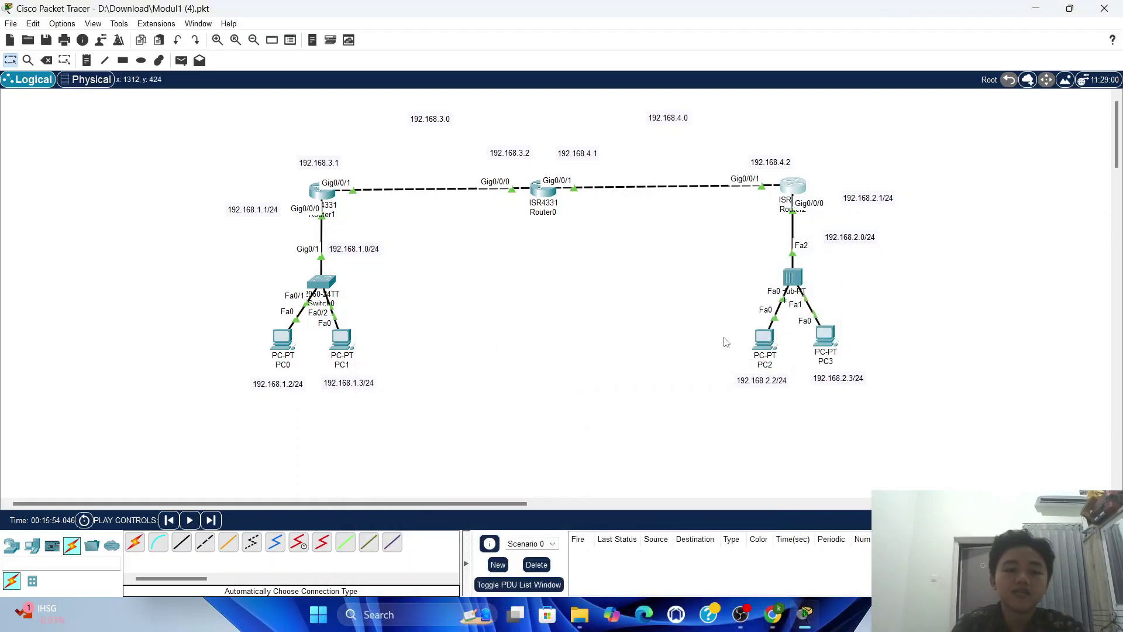
Review Router1's static routes alongside the topology
click(324, 194)
click(437, 186)
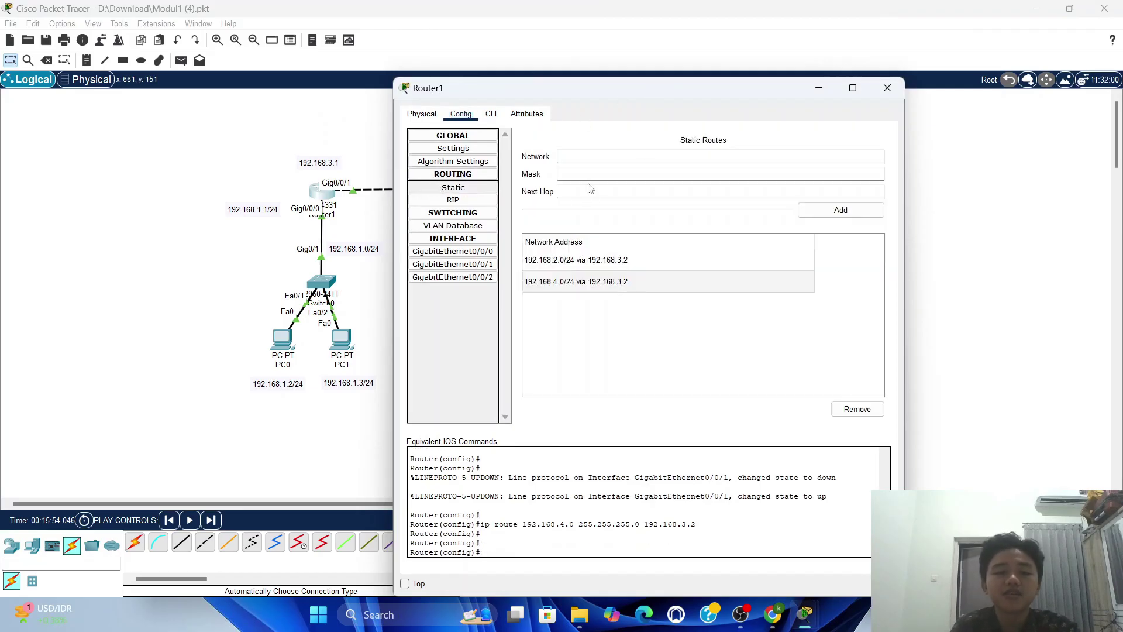
drag(591, 90, 558, 265)
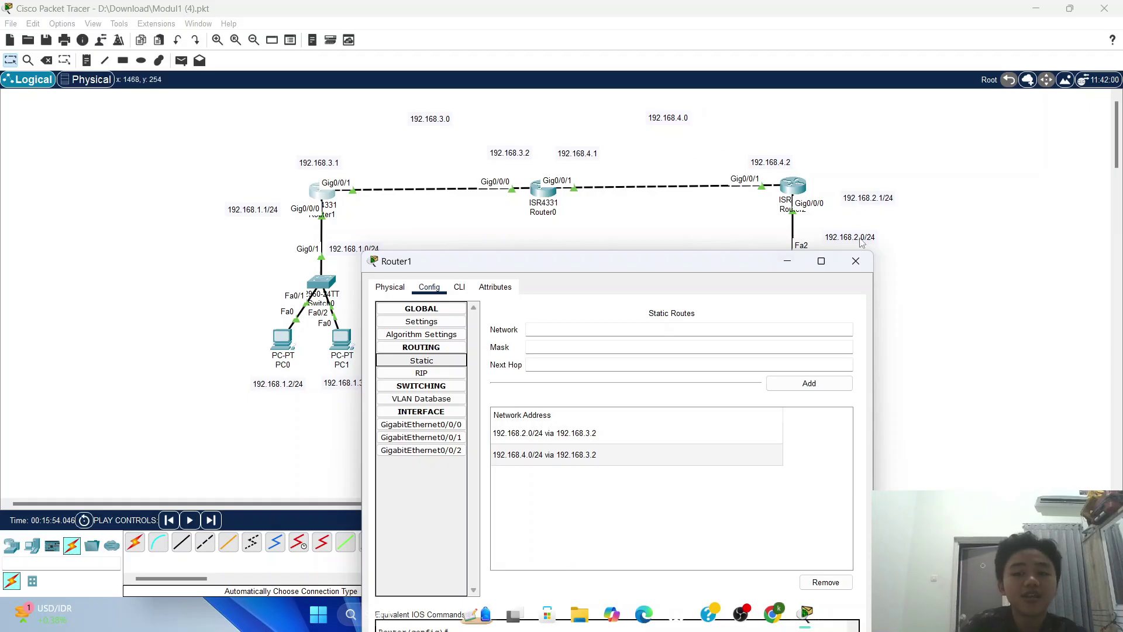
drag(722, 267, 724, 297)
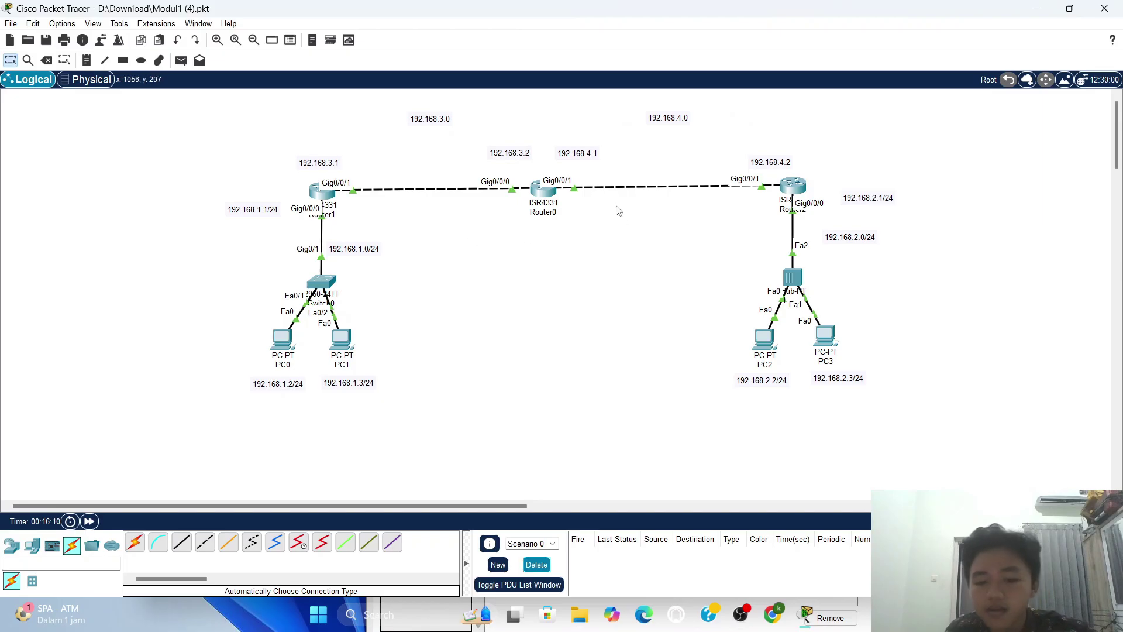
In simulation mode, create a simple PDU from PC0 to PC2
click(181, 60)
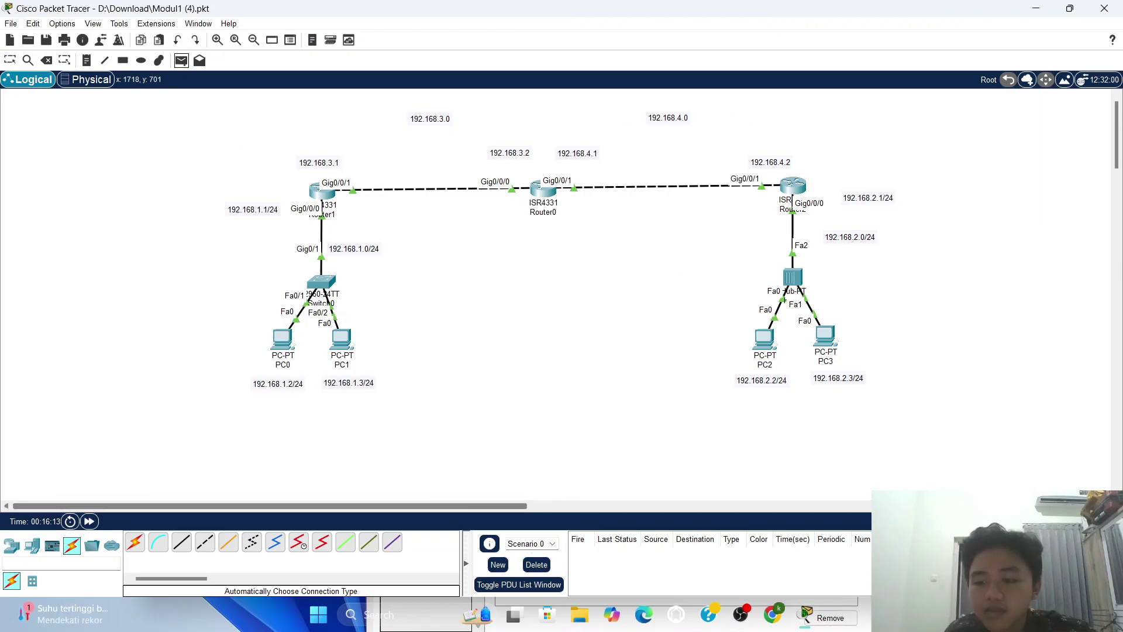
click(1090, 521)
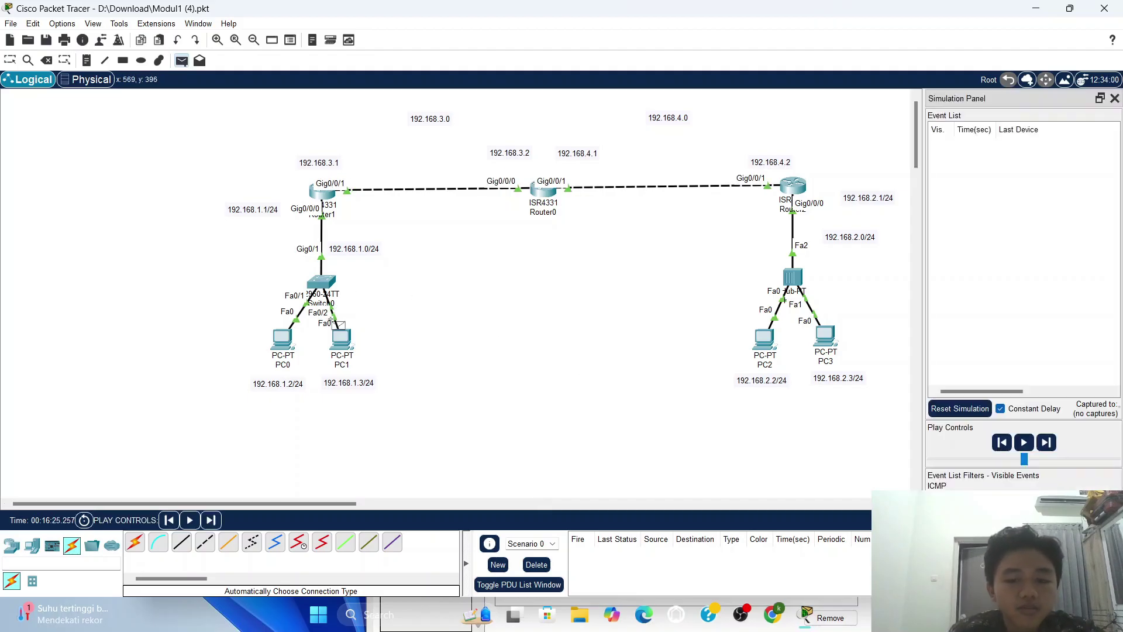
click(287, 341)
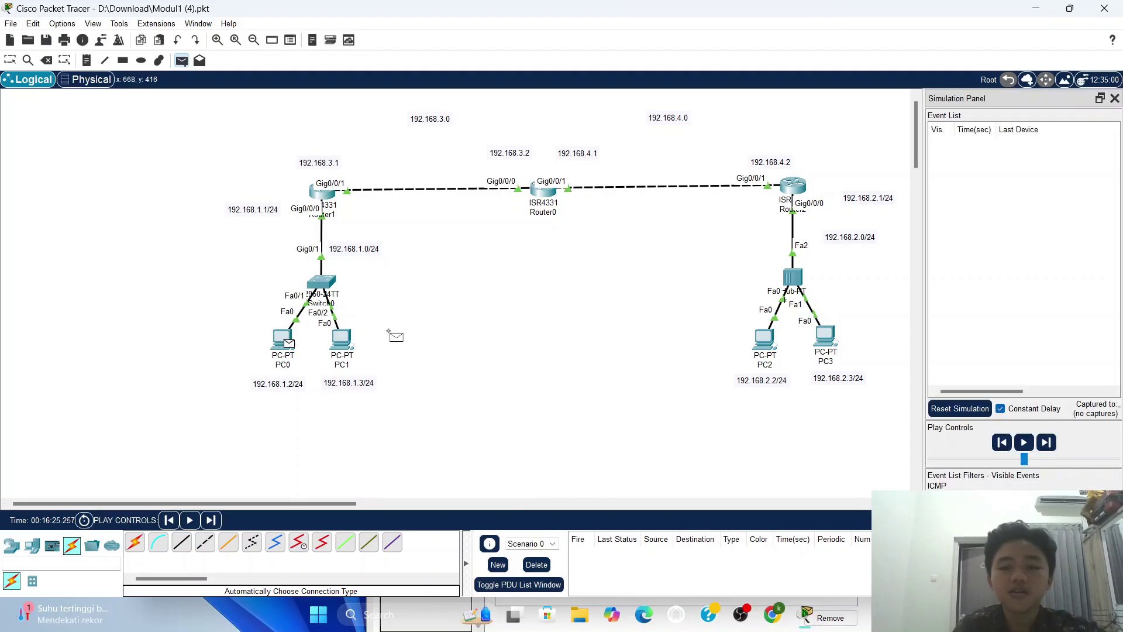
click(765, 344)
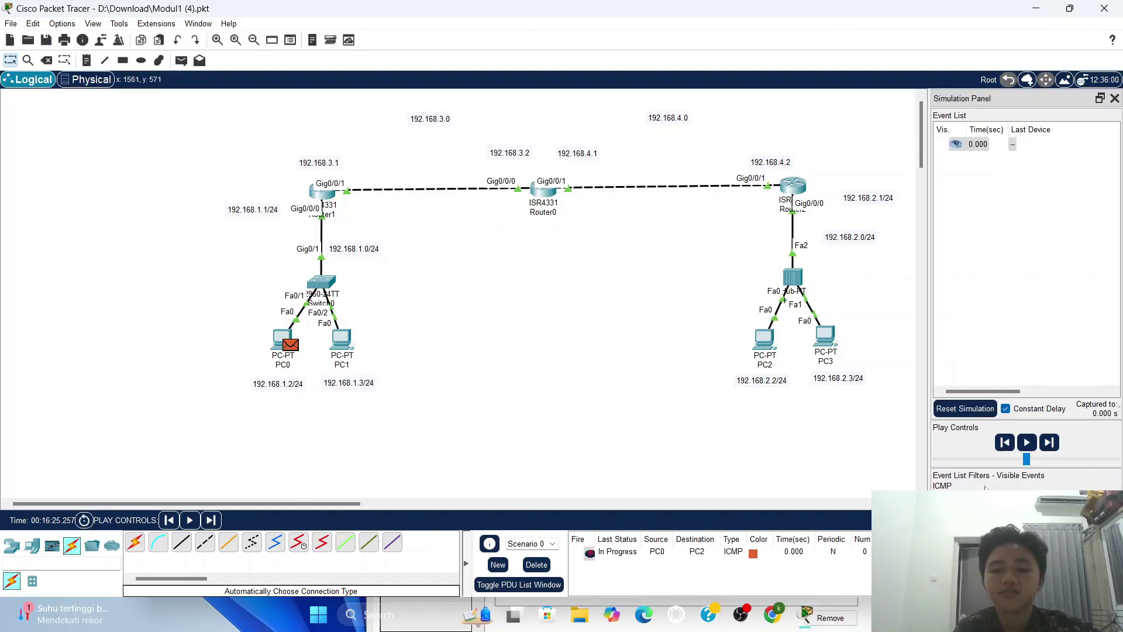
Step the simulation forward event by event to follow the ICMP packet from PC0 to PC2 and back
click(1047, 442)
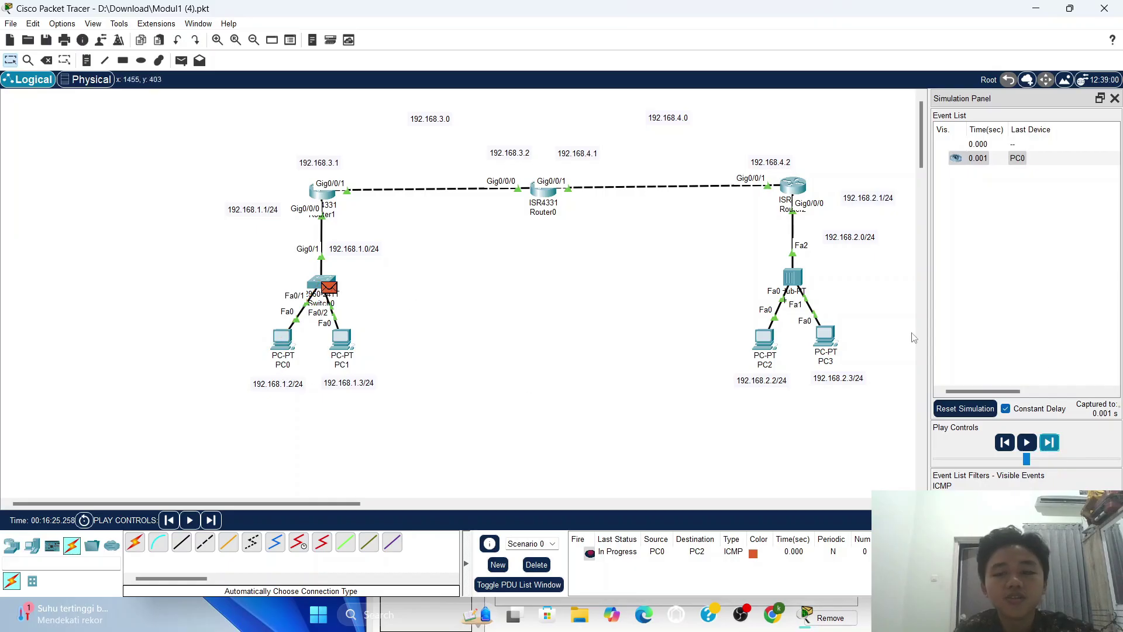
click(1048, 444)
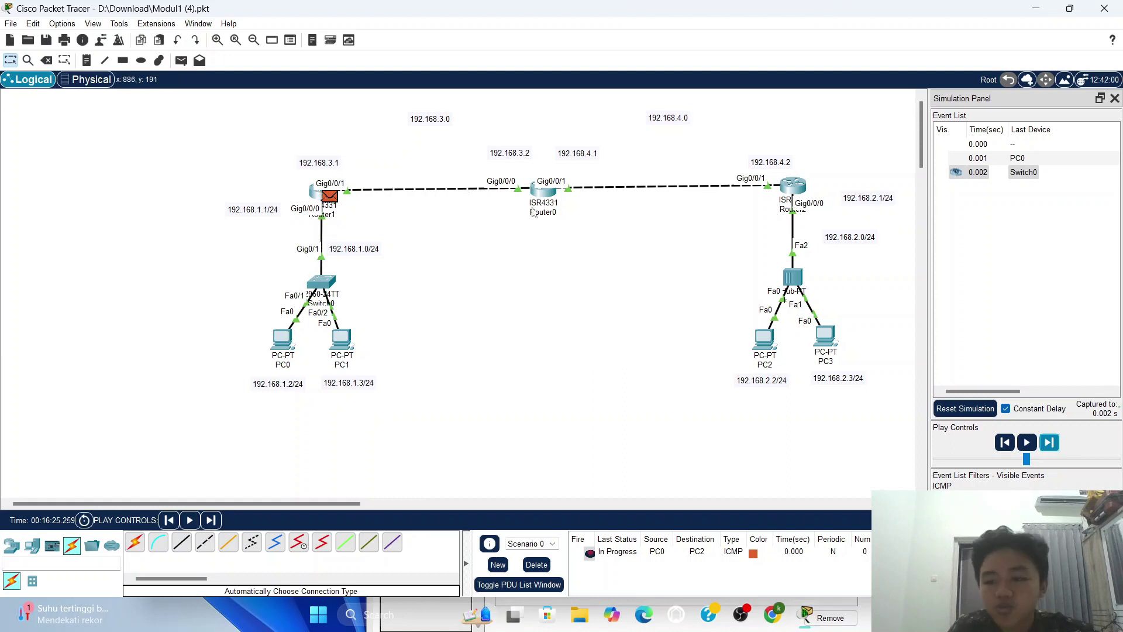
click(1055, 444)
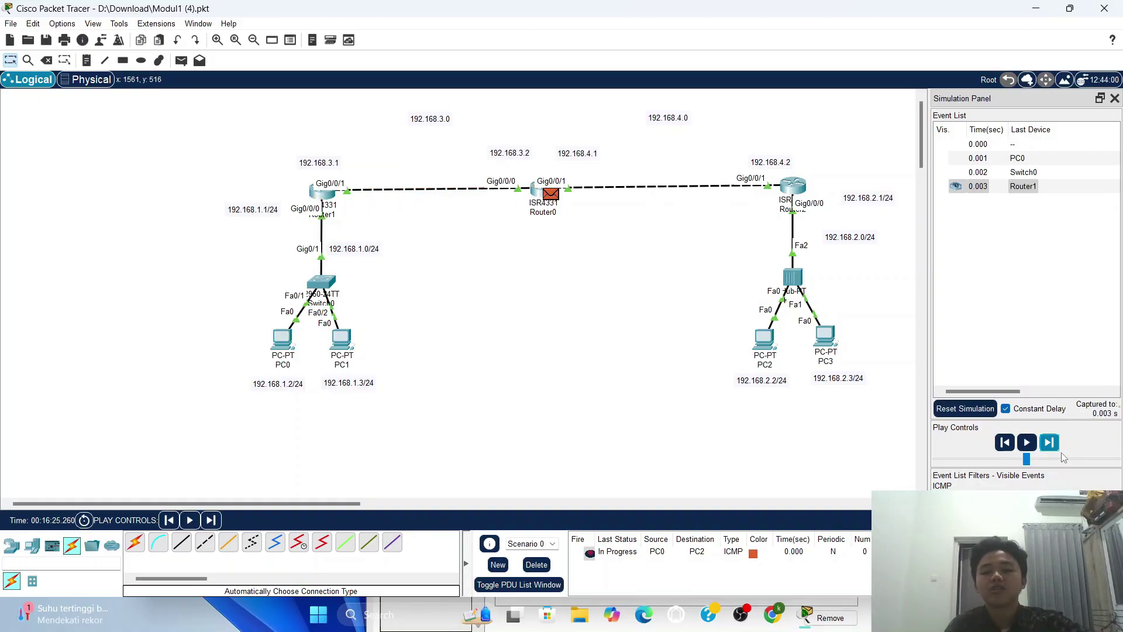
click(1050, 442)
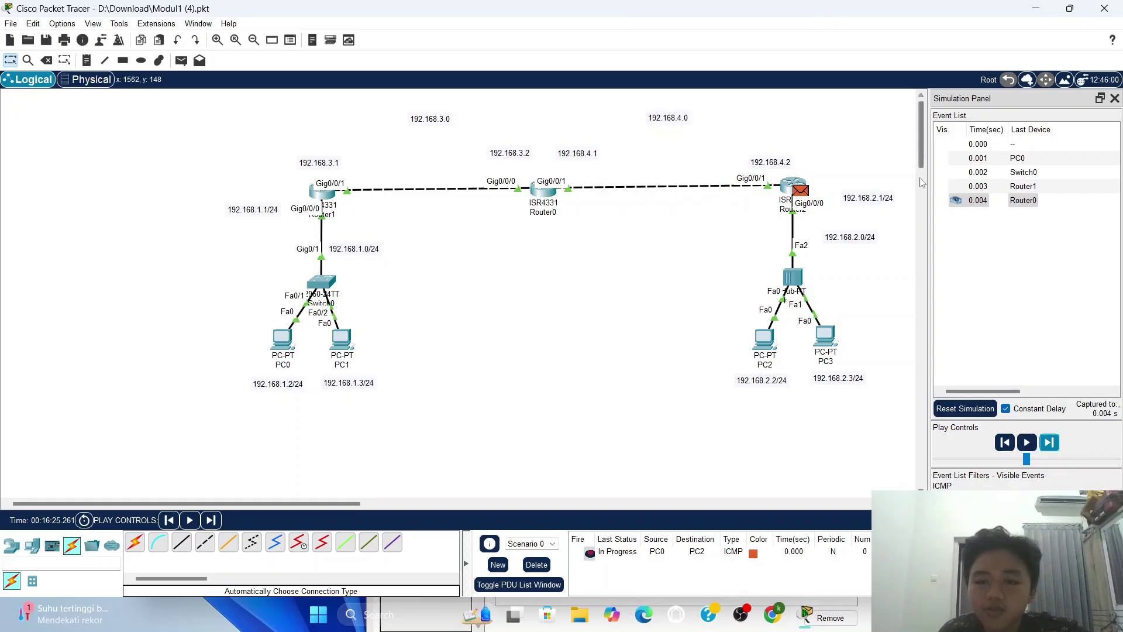
click(1049, 443)
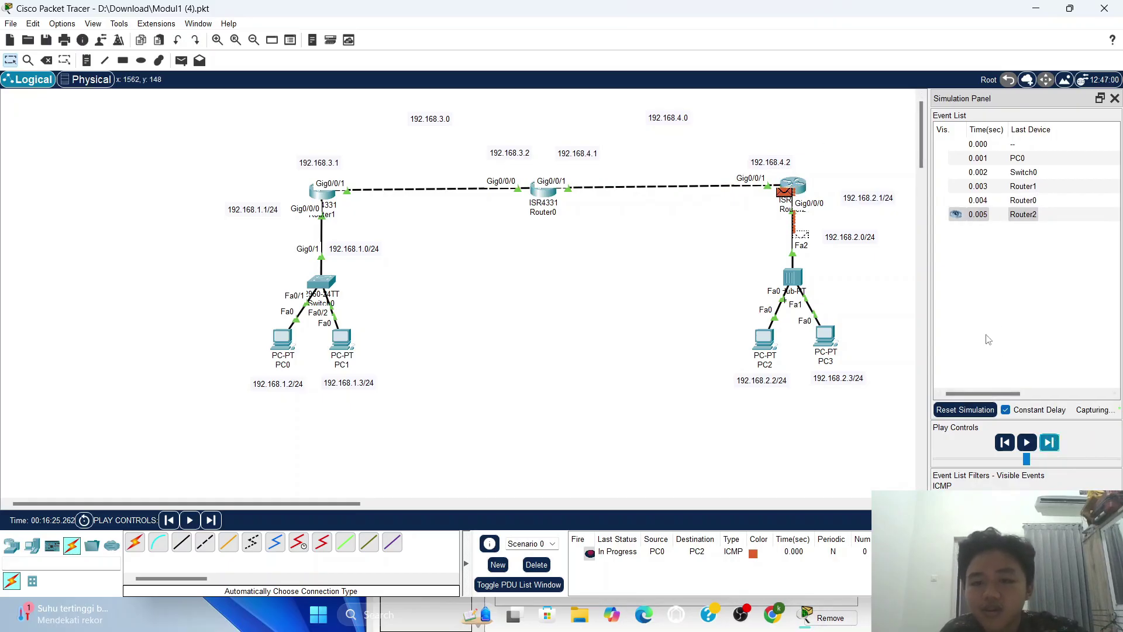
click(1048, 448)
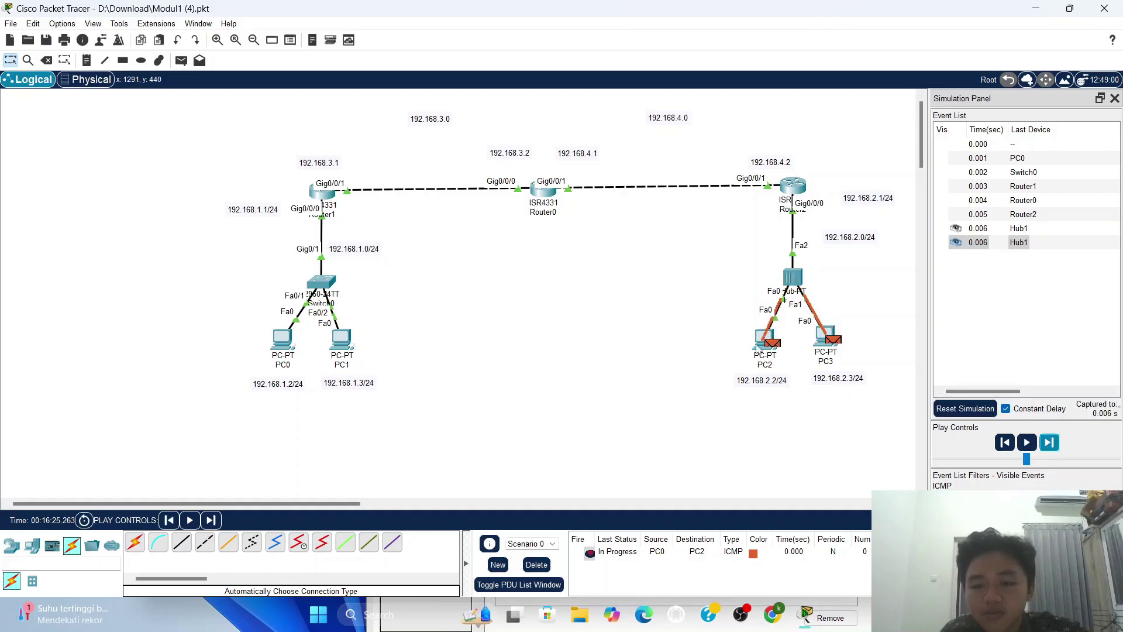
click(1053, 443)
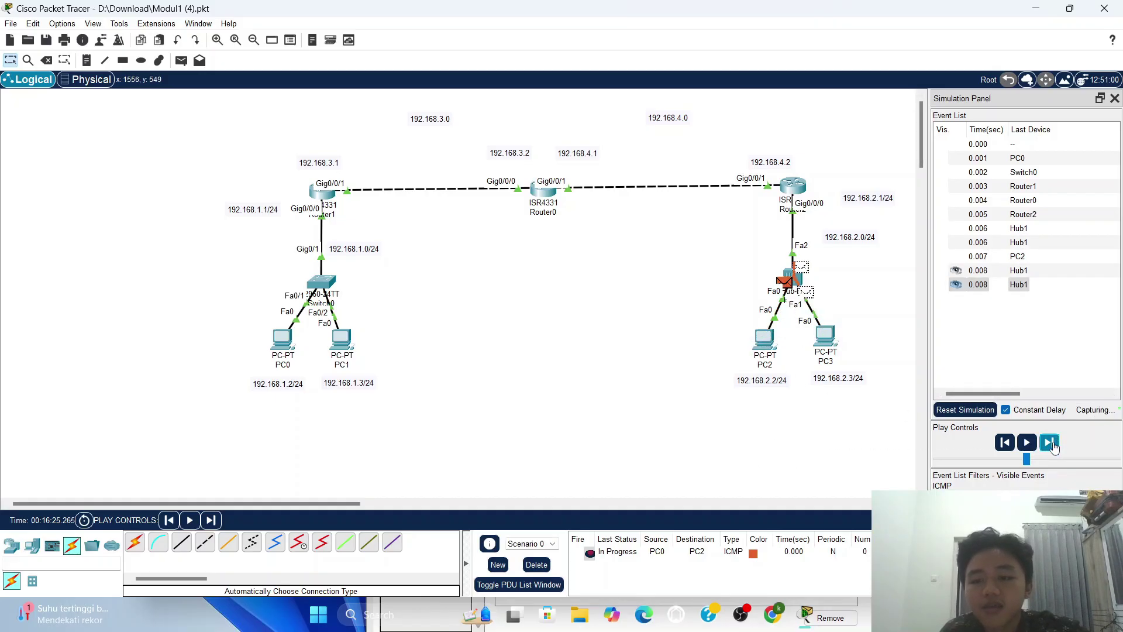
click(1053, 442)
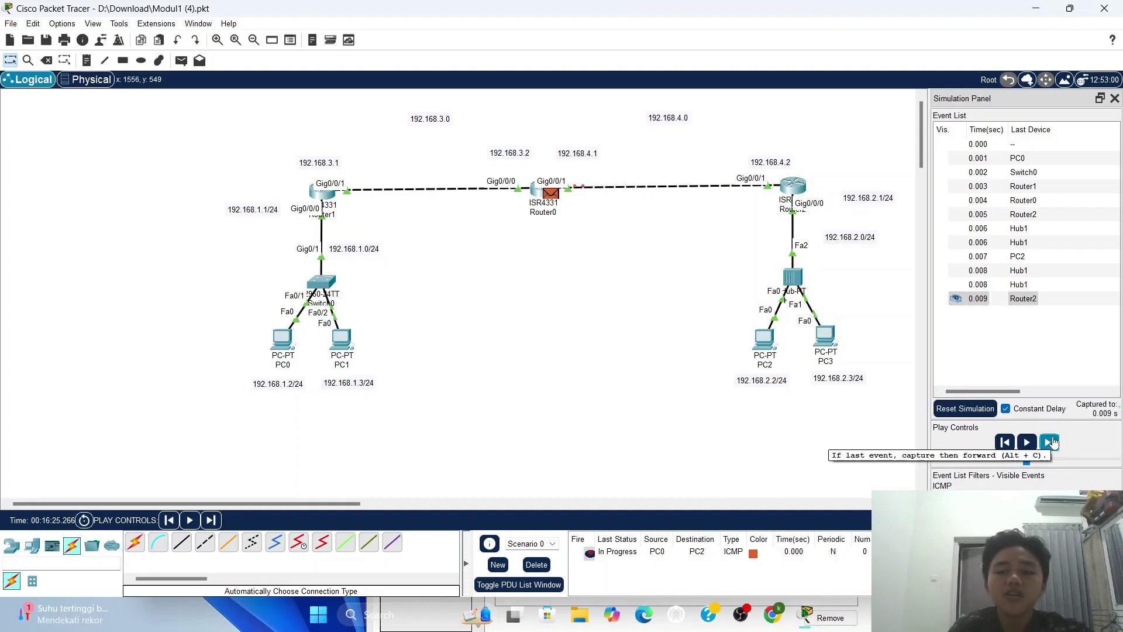
click(1052, 443)
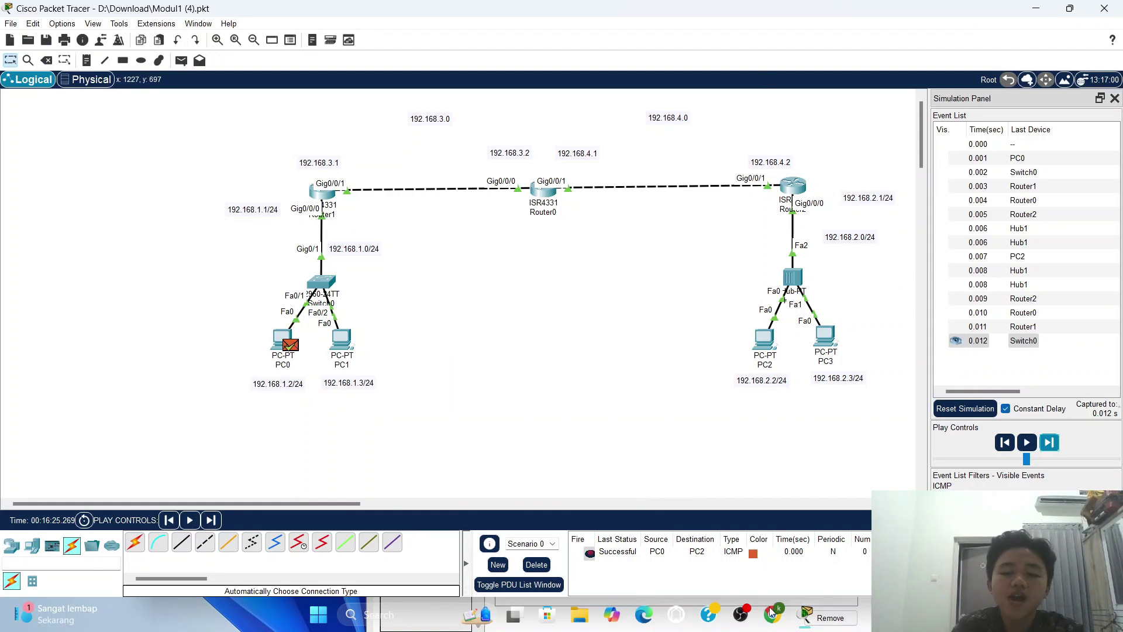
Switch to the module PDF in Chrome, examine the Challenge 2 topology, and return to Packet Tracer
mouse_move(771, 611)
click(780, 547)
scroll(615, 330, down, 3)
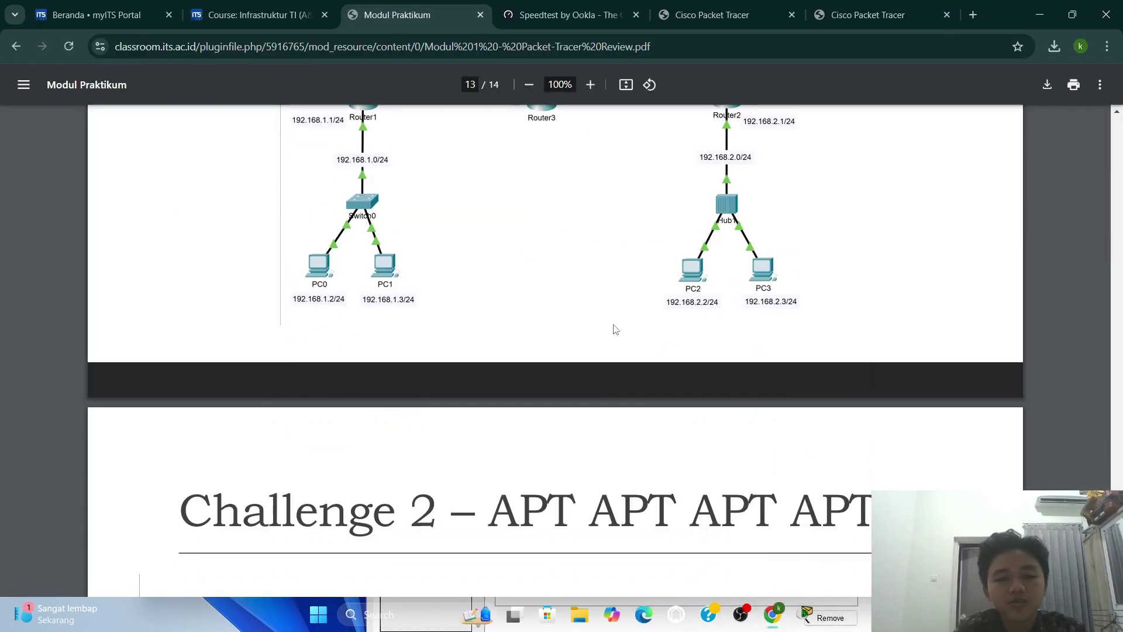
scroll(615, 329, down, 5)
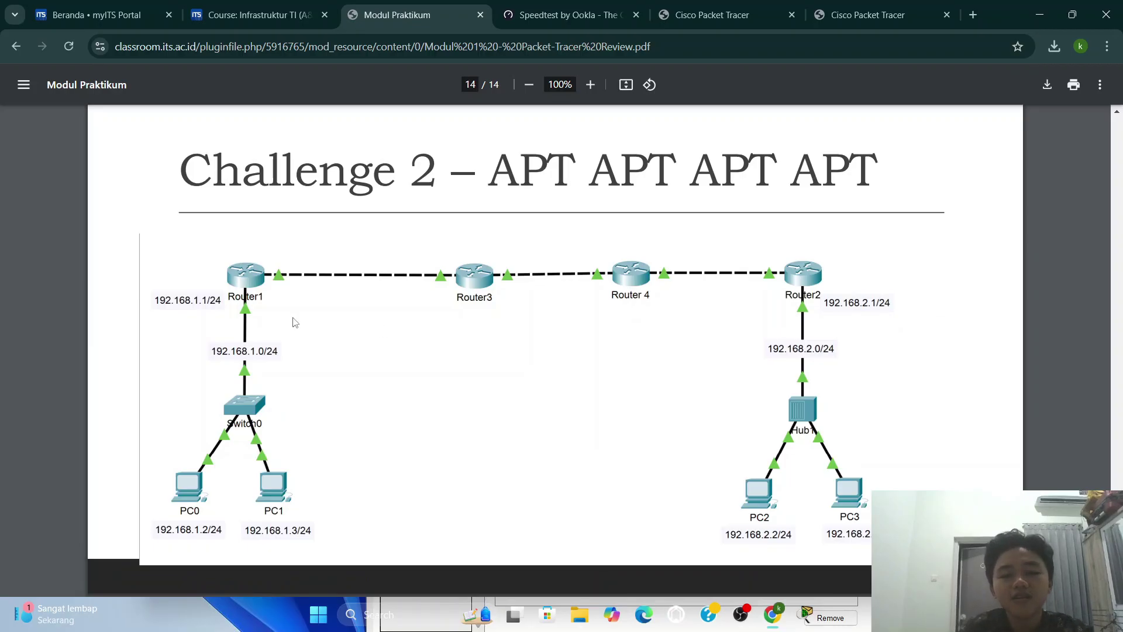
mouse_move(797, 606)
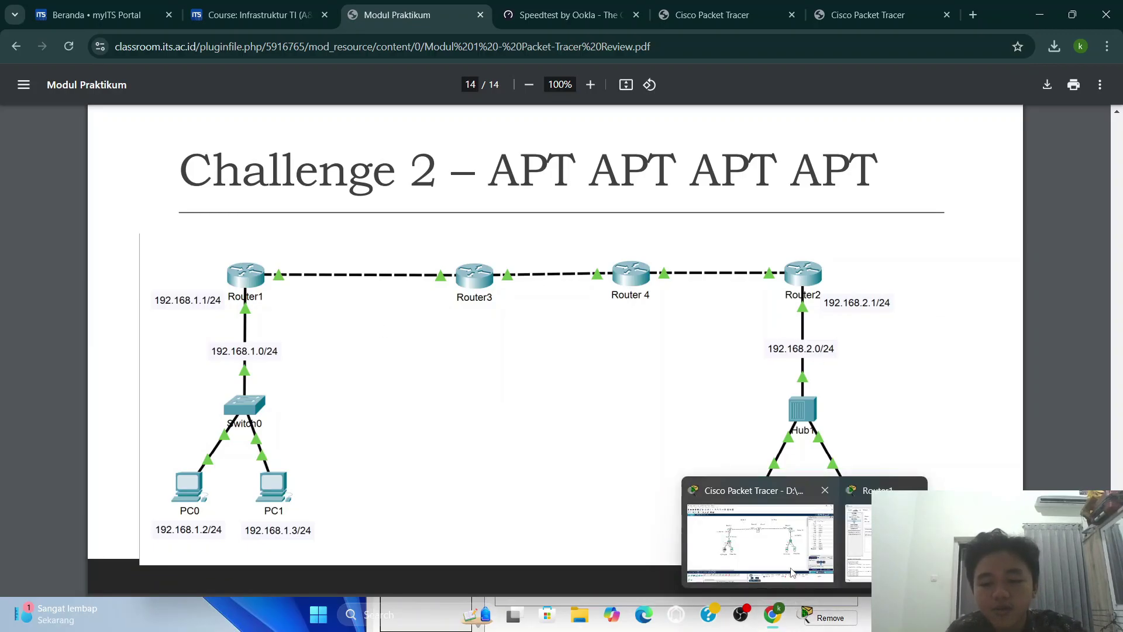
click(781, 552)
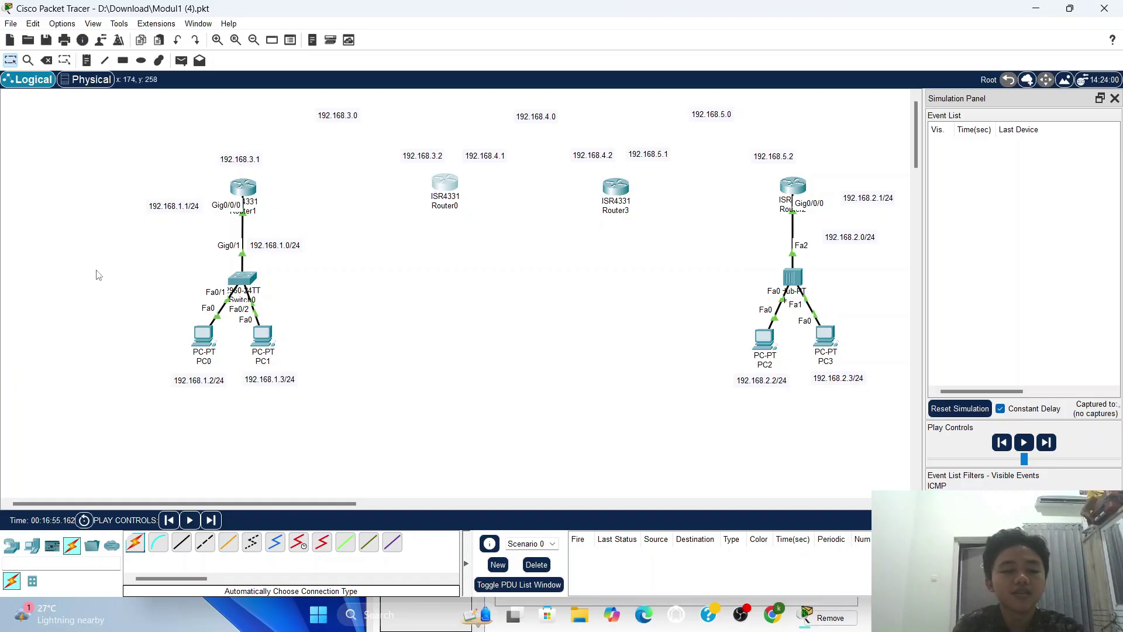
Cable the routers in a chain from Router1 through Router0 and Router3 to Router2, using automatically chosen connections
click(137, 550)
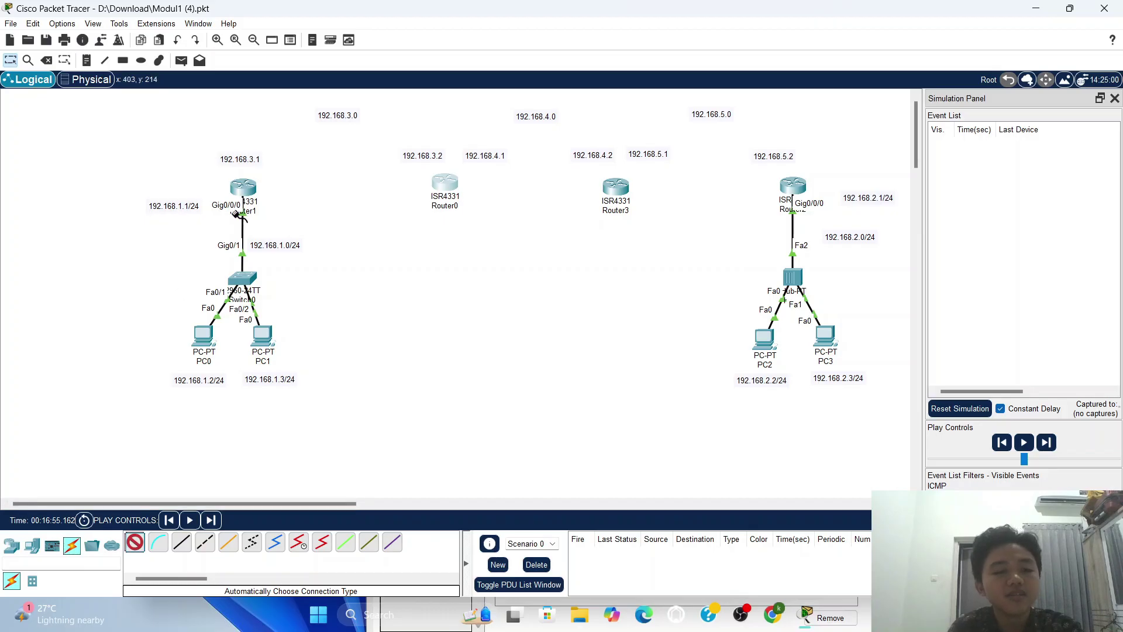
click(243, 188)
click(433, 186)
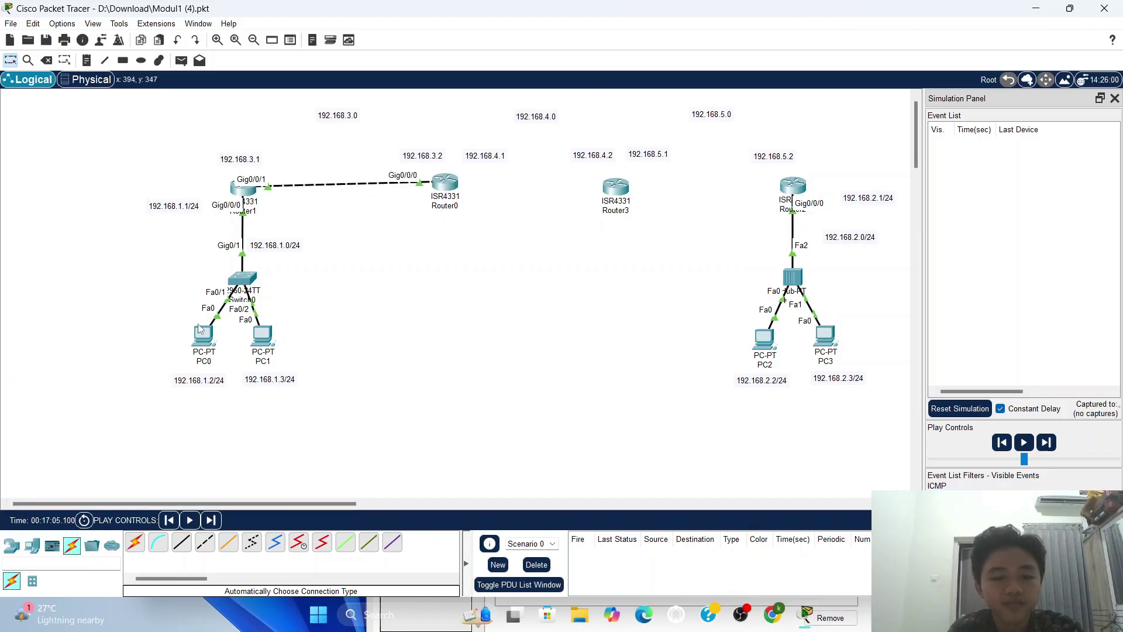
click(136, 541)
click(449, 188)
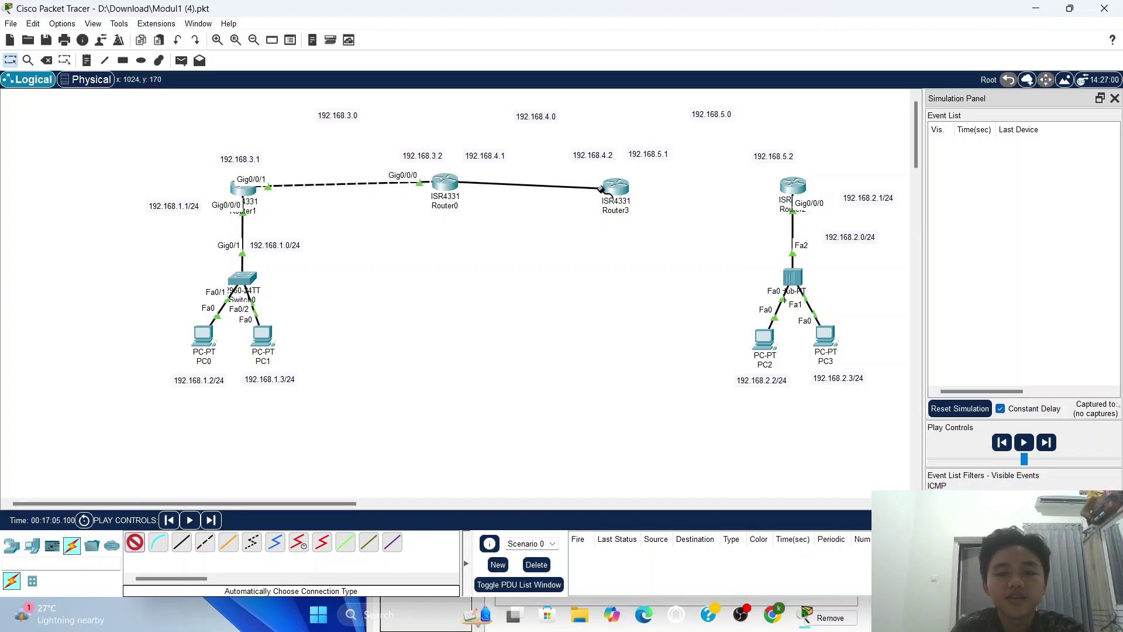
click(614, 186)
click(135, 542)
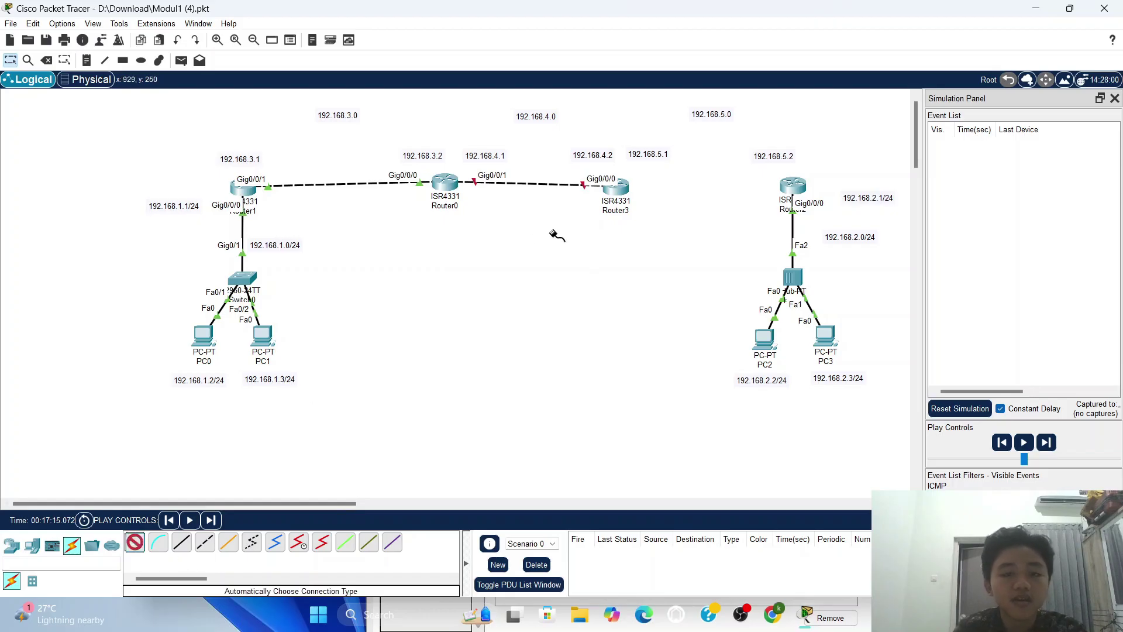
click(621, 188)
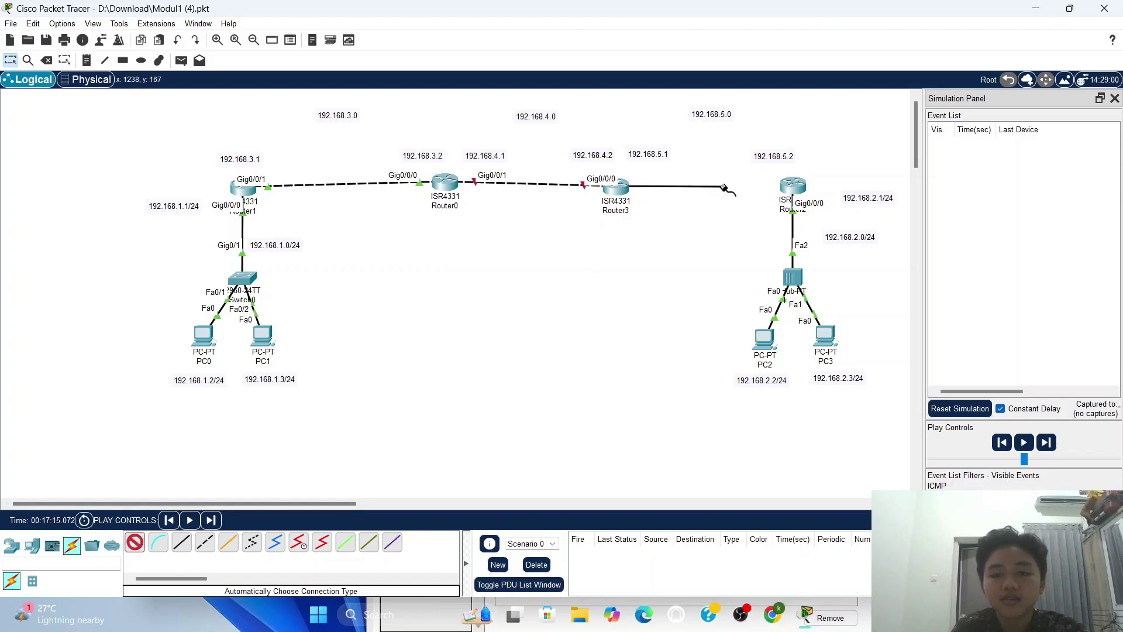
click(793, 188)
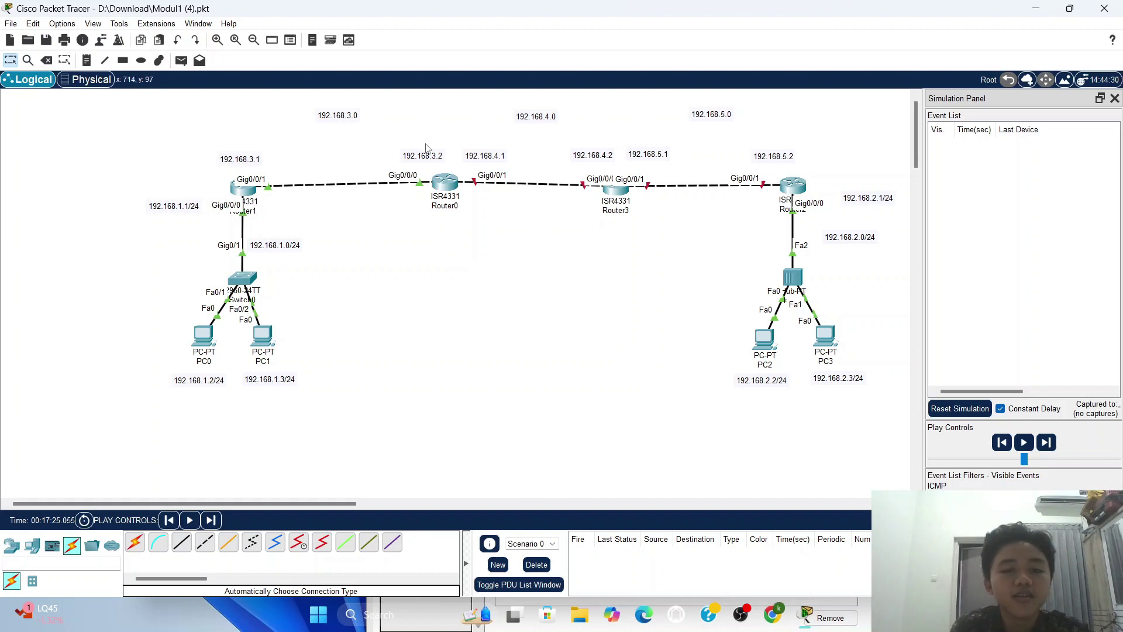
Check the IP configuration of Router1's GigabitEthernet0/0/1 interface and close its configuration
click(254, 198)
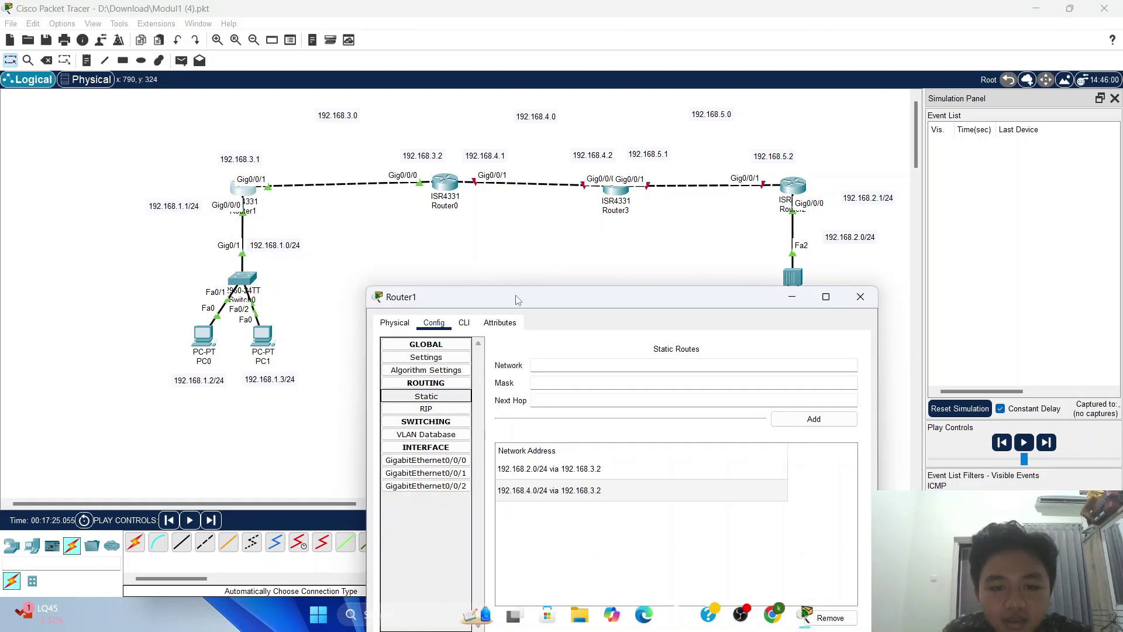
drag(517, 299, 509, 249)
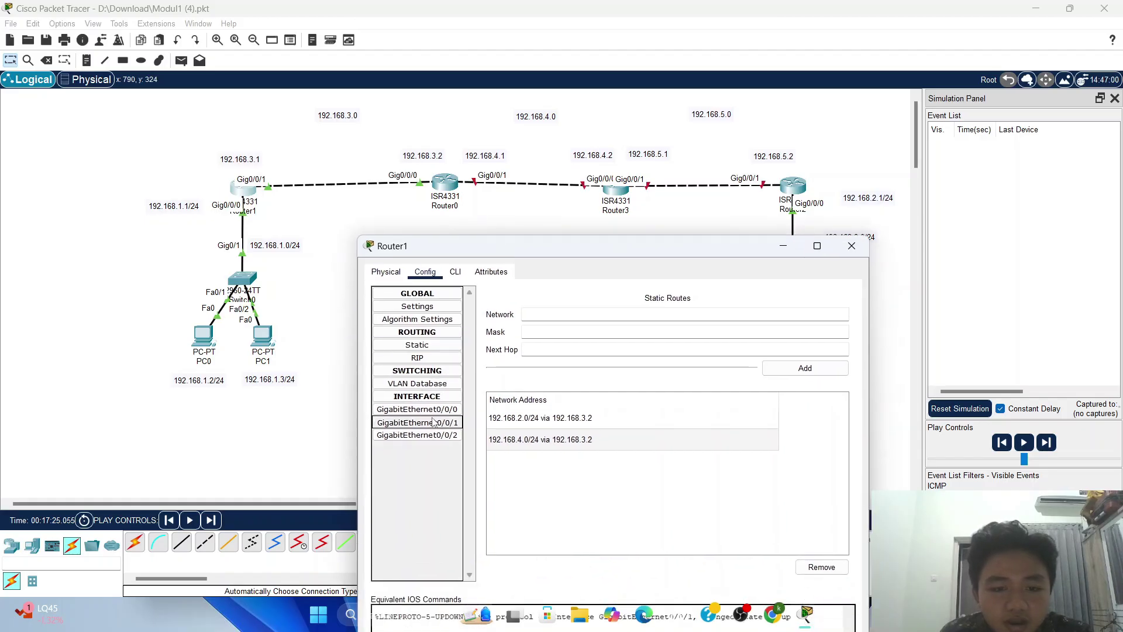
click(433, 422)
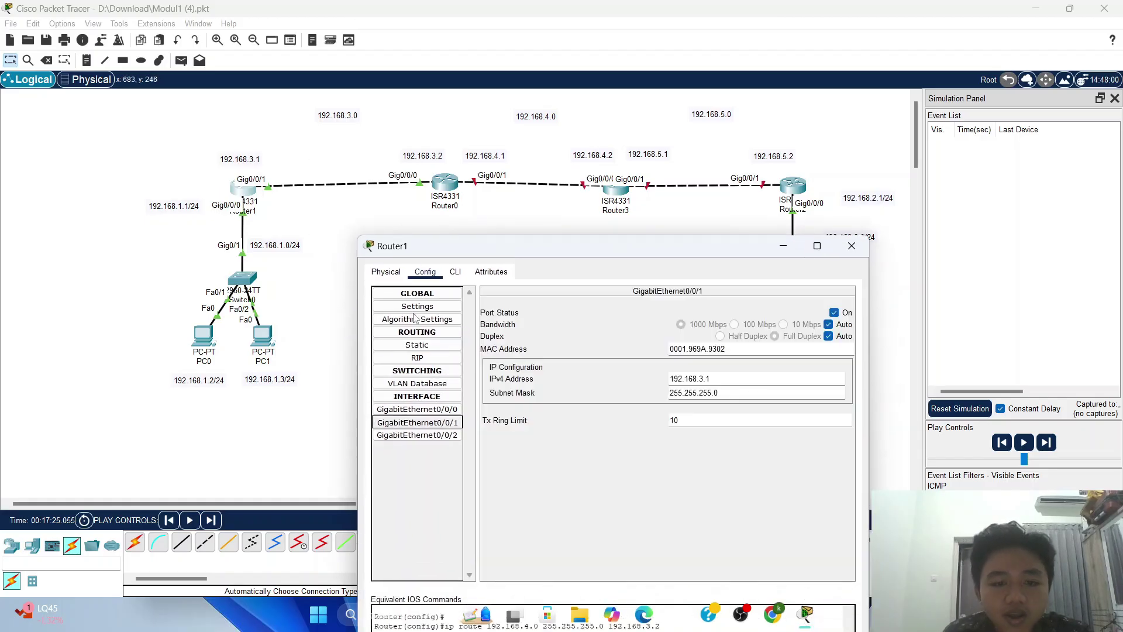
click(843, 255)
Check the IP configuration of Router0's GigabitEthernet0/0/0 interface
click(446, 183)
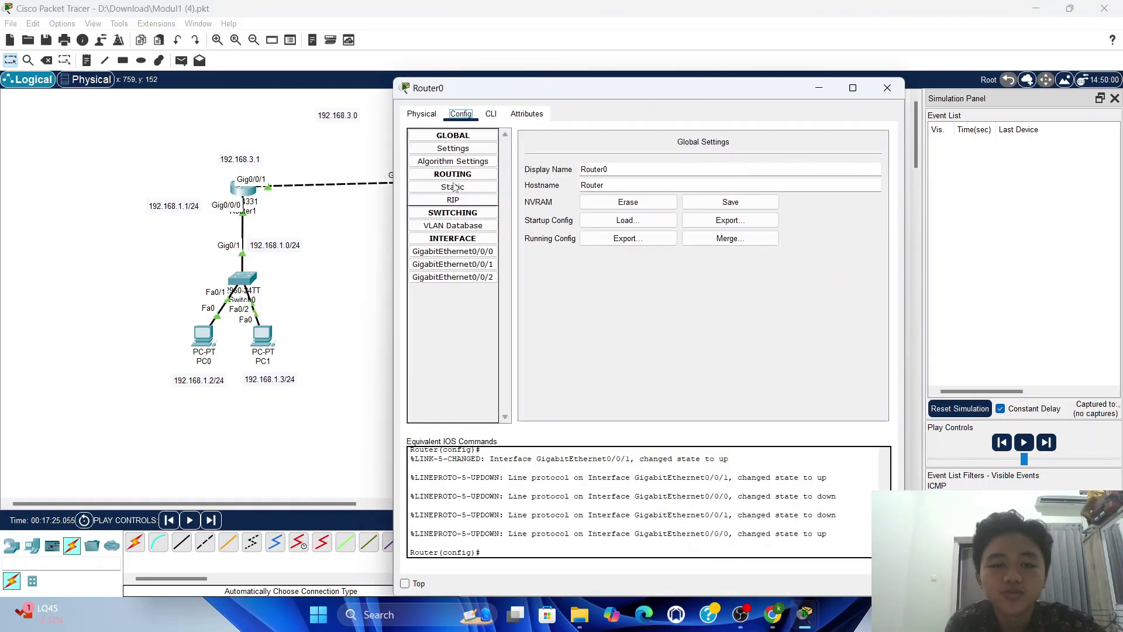
drag(569, 88, 563, 304)
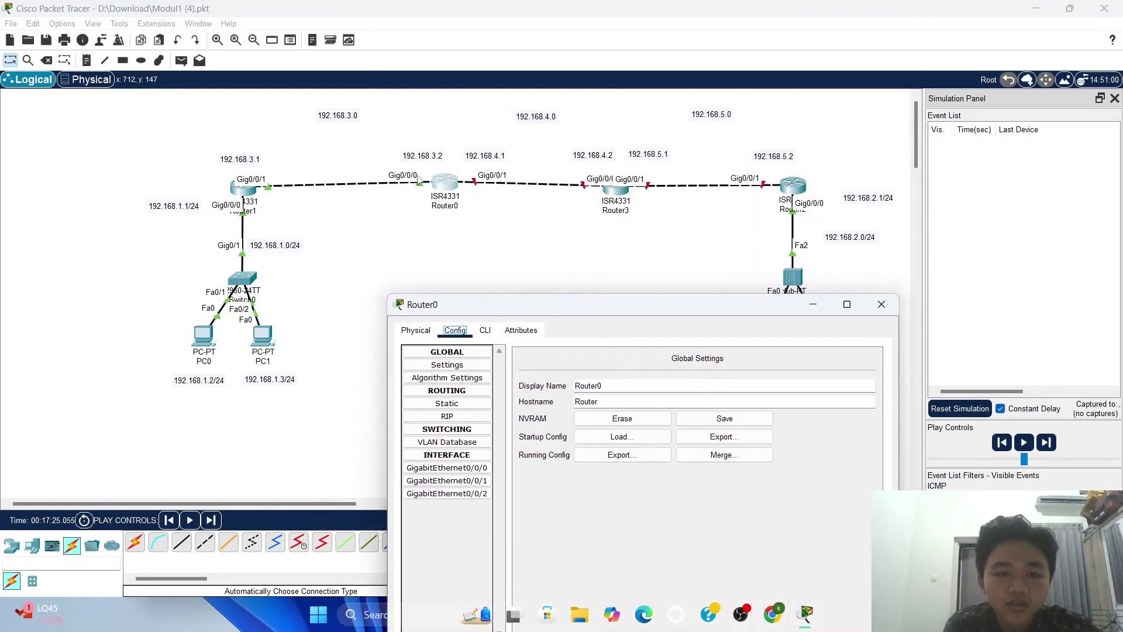
click(447, 467)
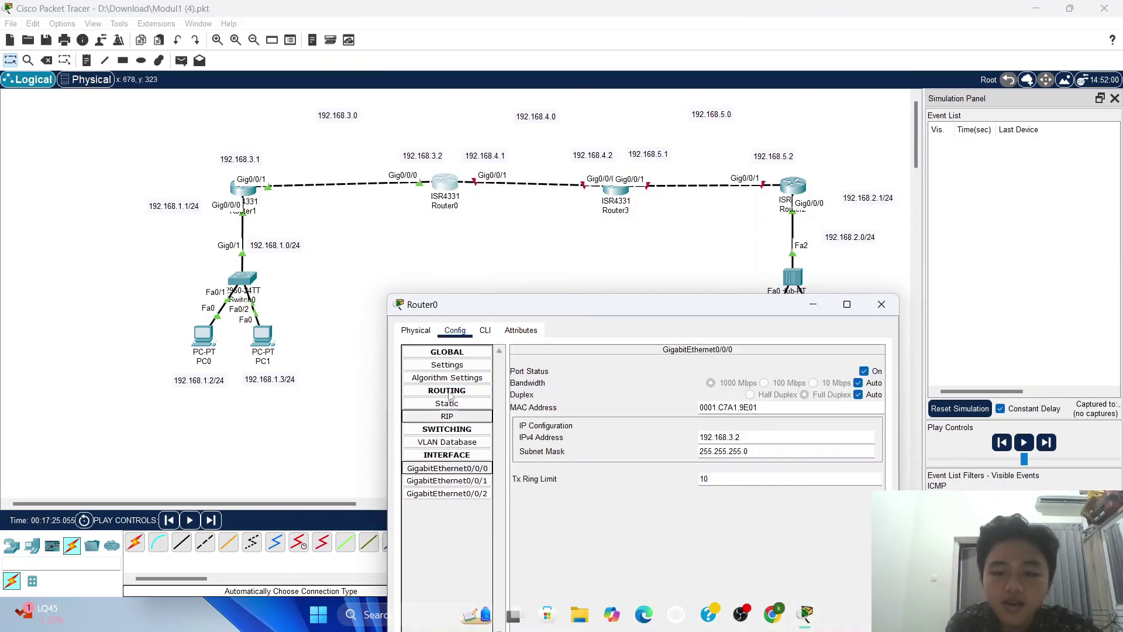
Check the IP configuration of Router0's GigabitEthernet0/0/1 interface, leaving no router configuration window open
click(444, 483)
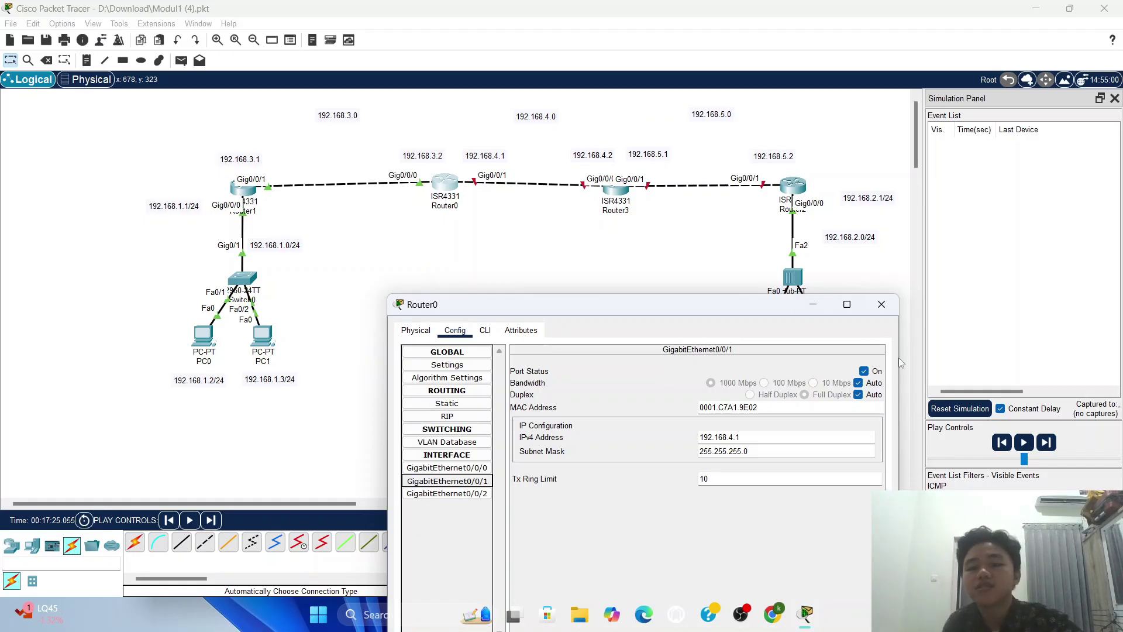
click(882, 304)
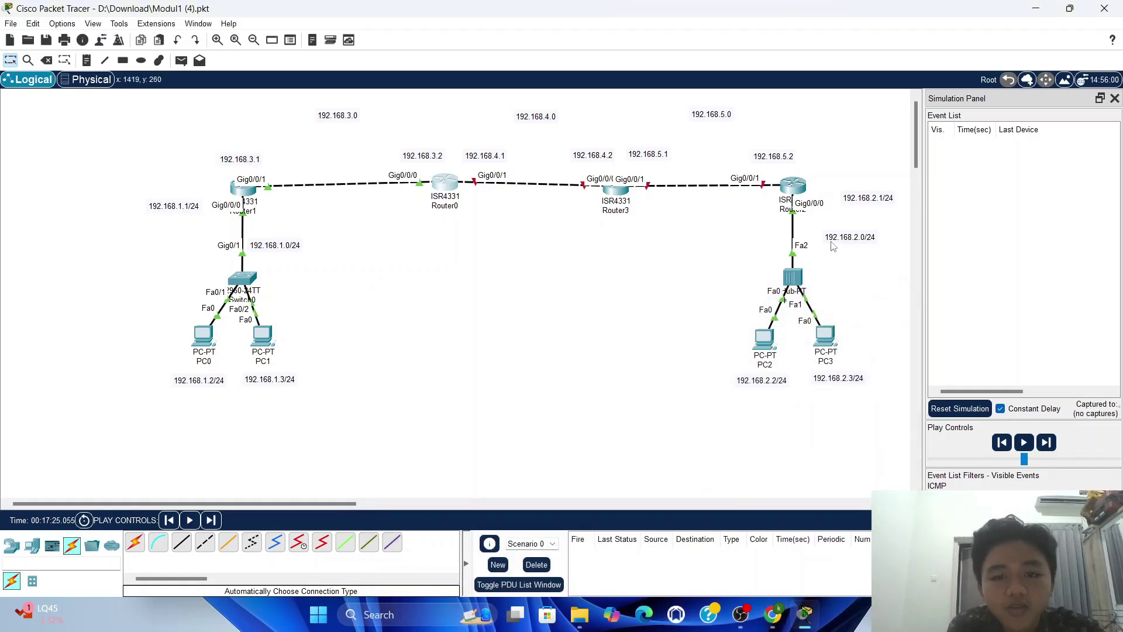
click(616, 190)
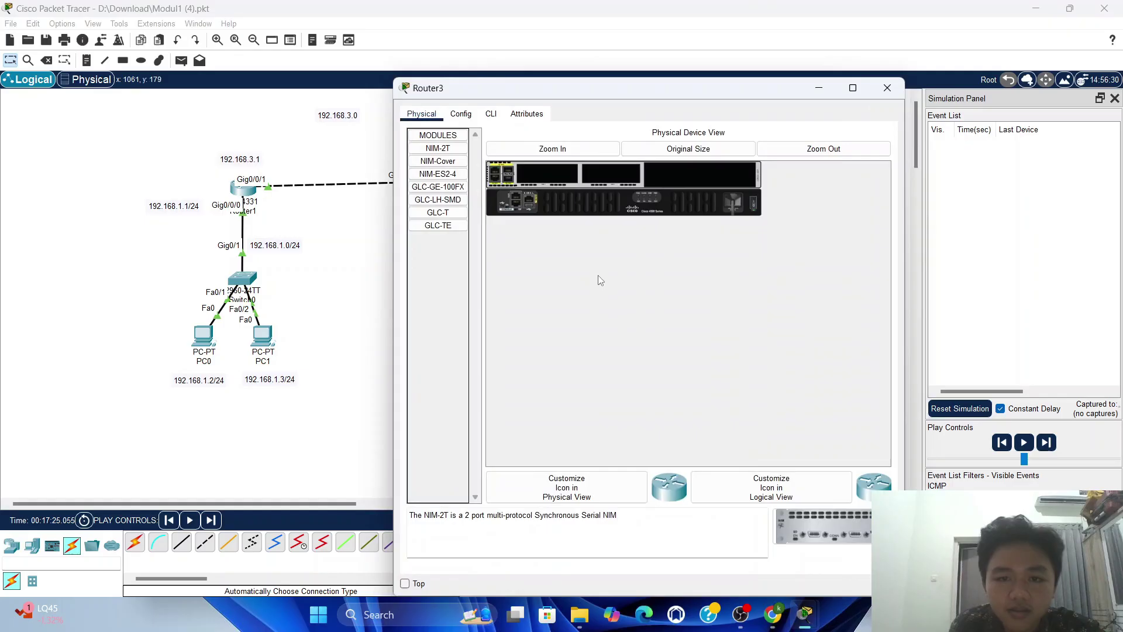
click(886, 88)
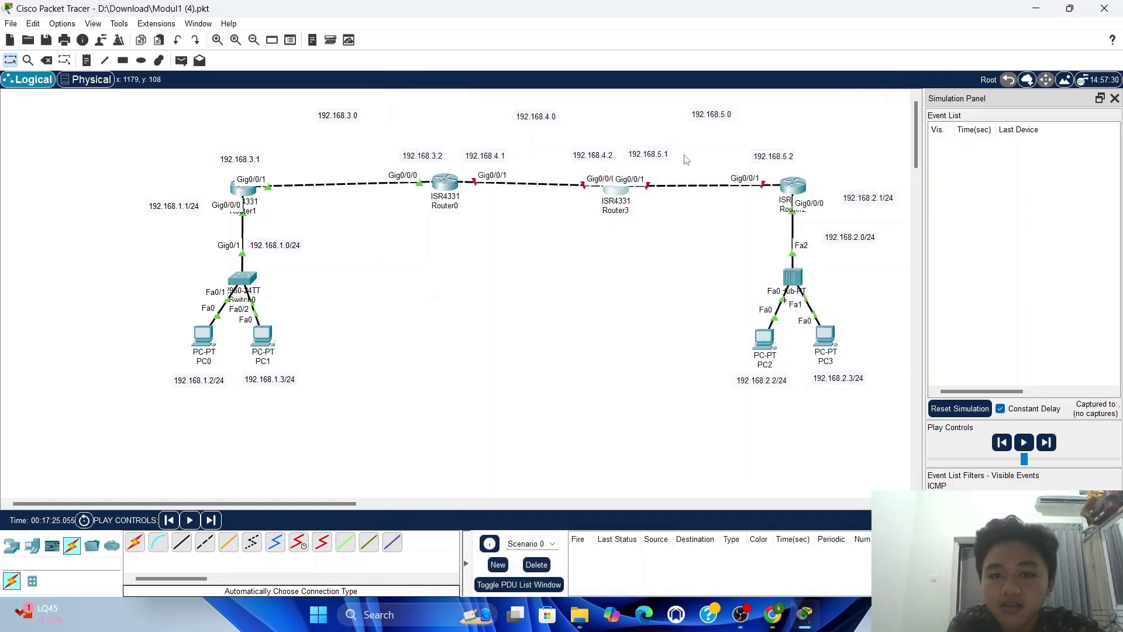
Set the IPv4 address of Router2's GigabitEthernet0/0/1 interface to the labelled 192.168.5.2 and close its configuration
click(792, 188)
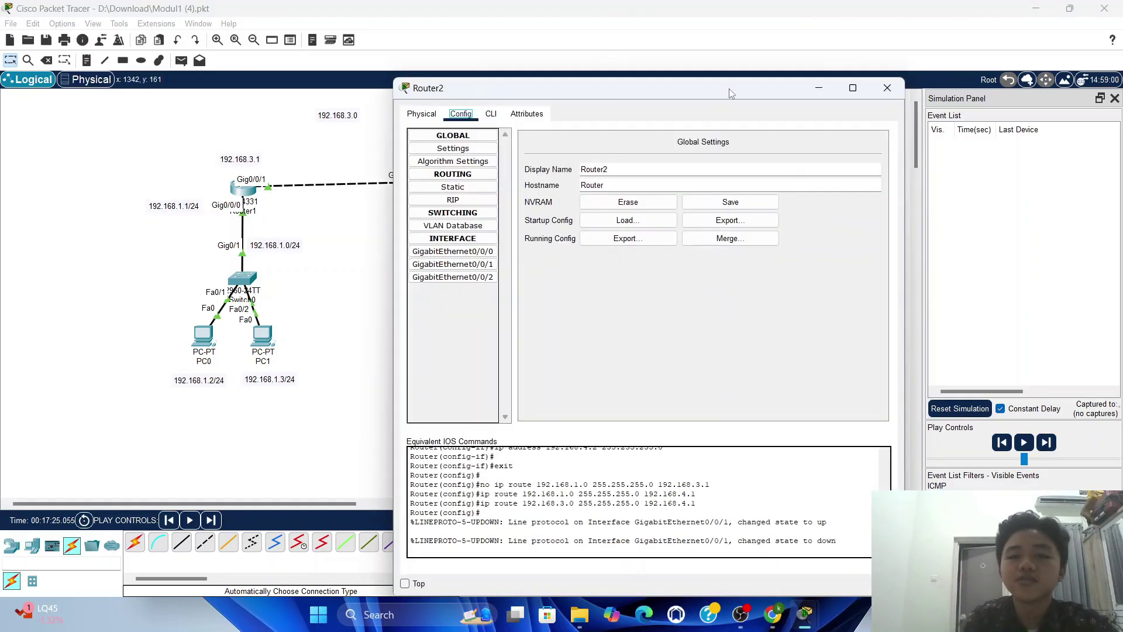
drag(730, 94, 730, 241)
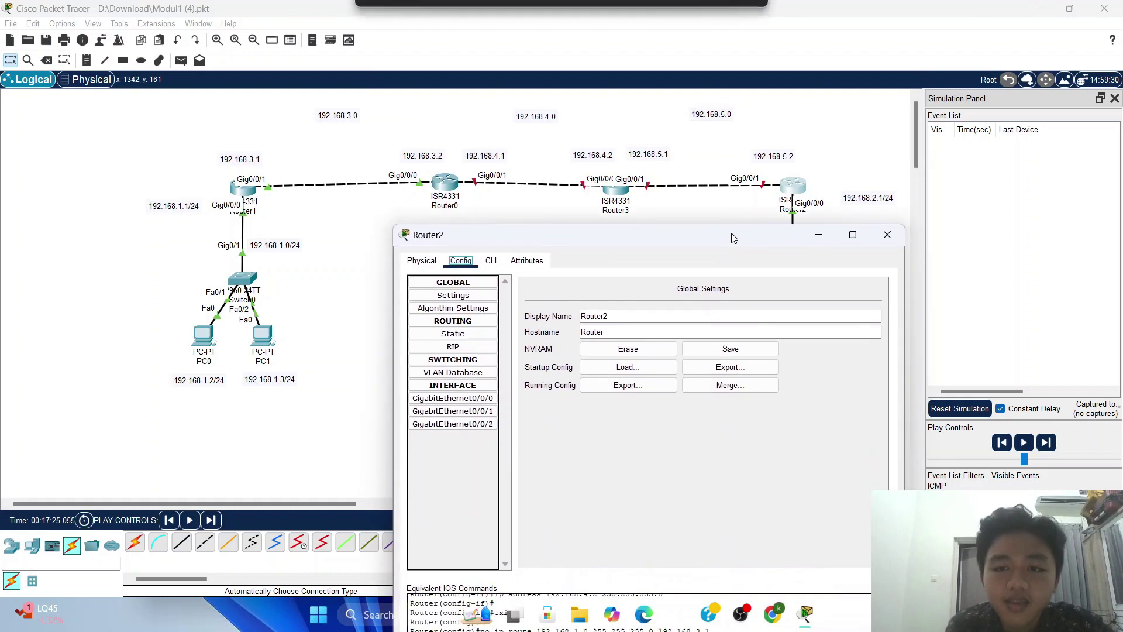
click(454, 398)
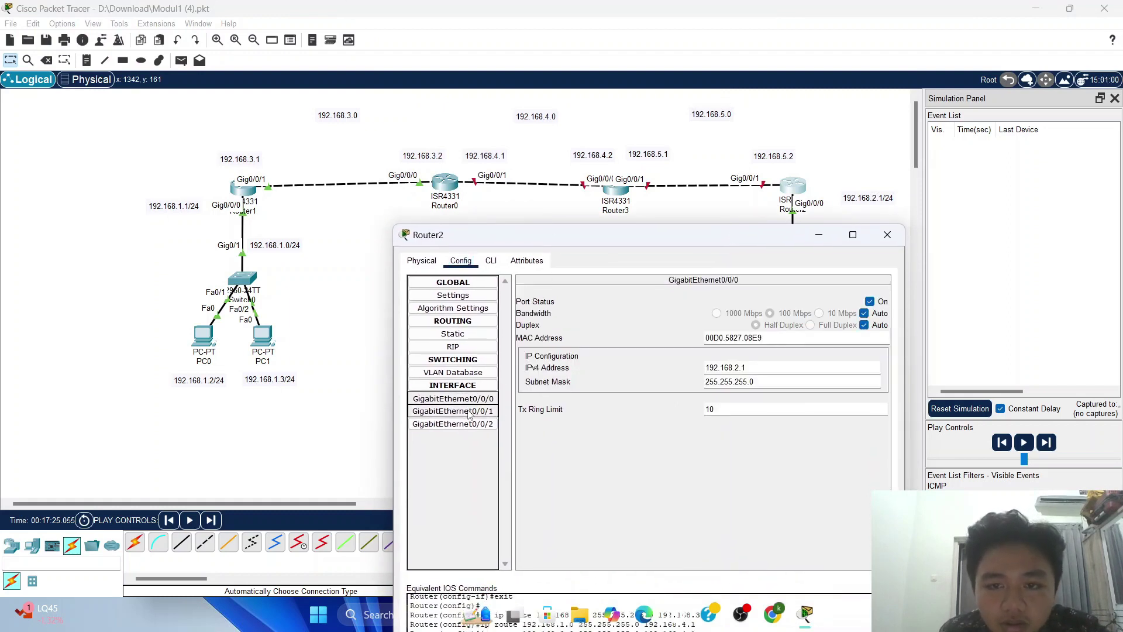
click(474, 410)
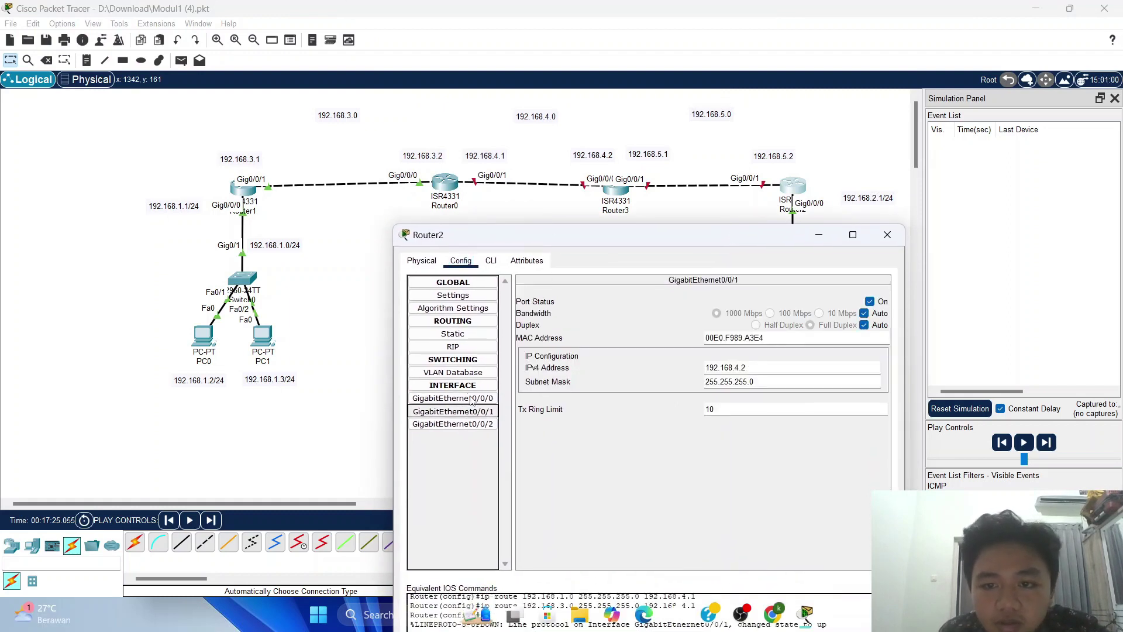
click(740, 369)
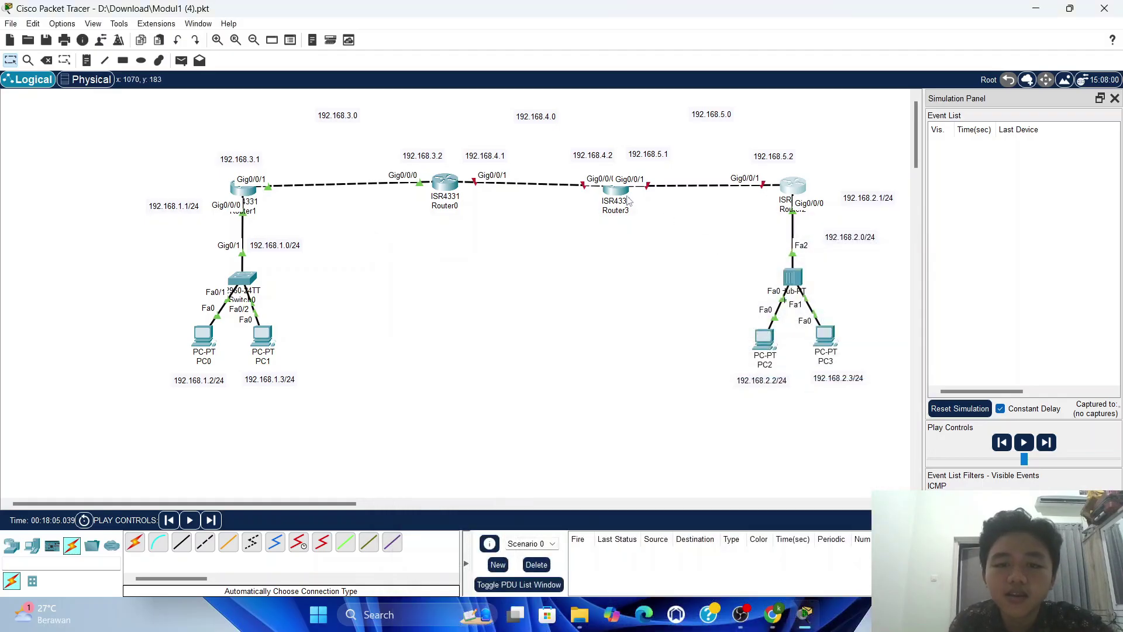
Configure Router3's GigabitEthernet0/0/0 interface with IPv4 address 192.168.4.2 and mask 255.255.255.0, and turn the port on
click(615, 190)
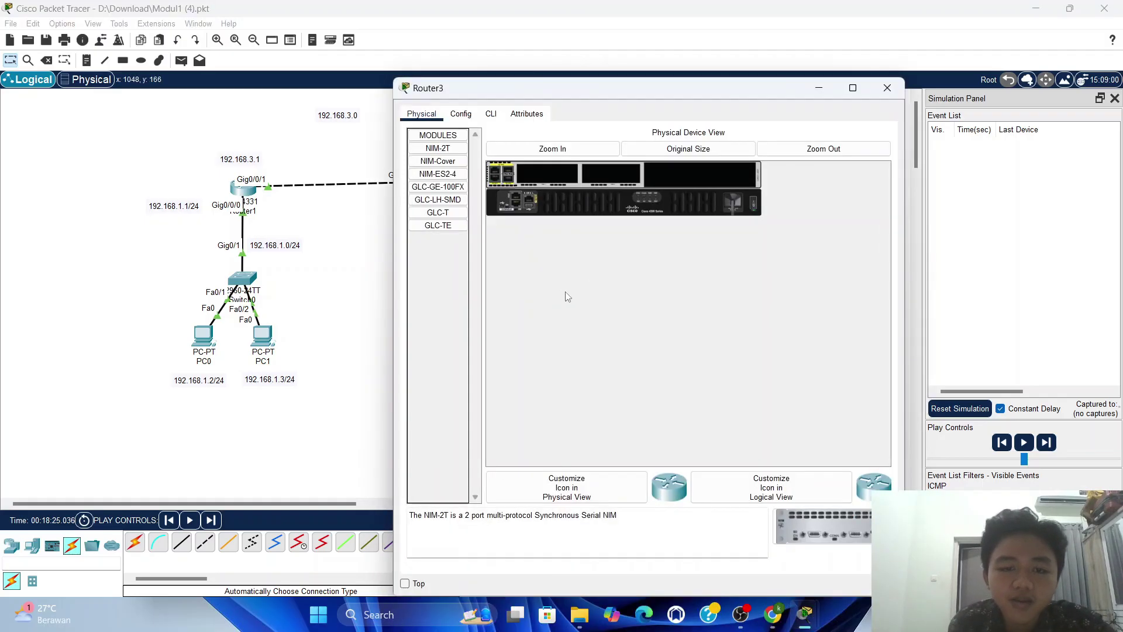
click(461, 115)
click(452, 251)
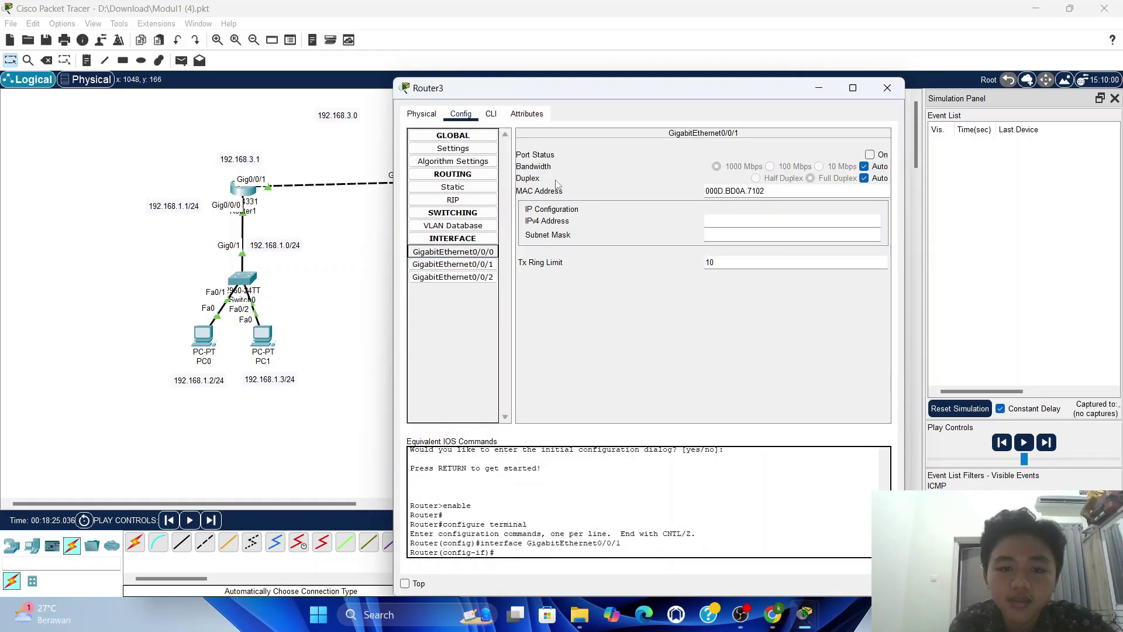
drag(656, 88, 629, 250)
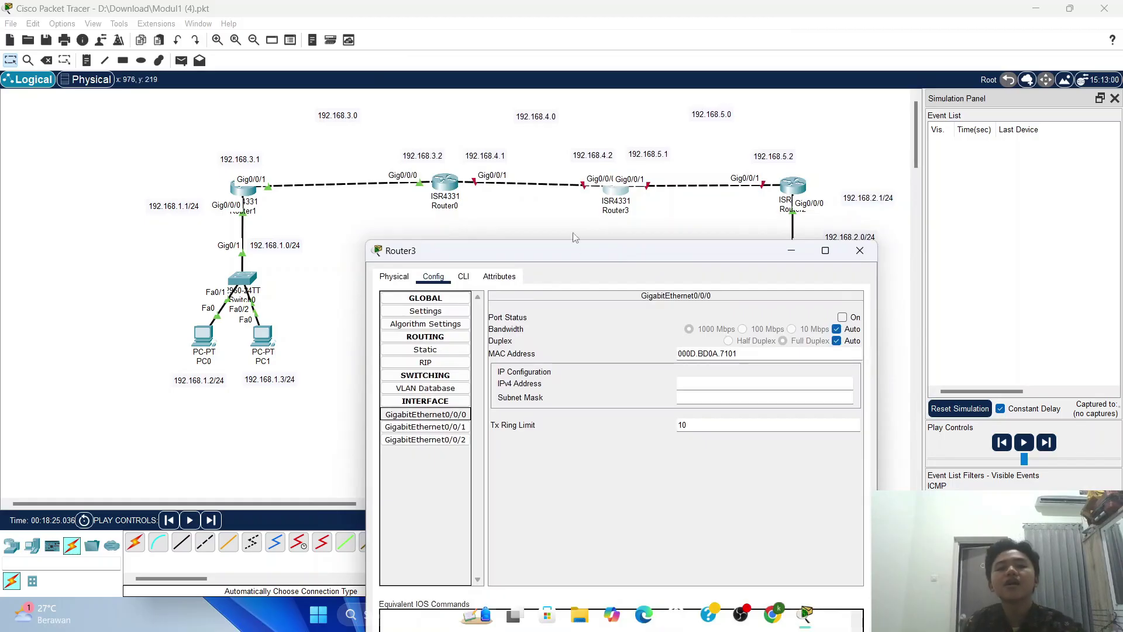
click(700, 382)
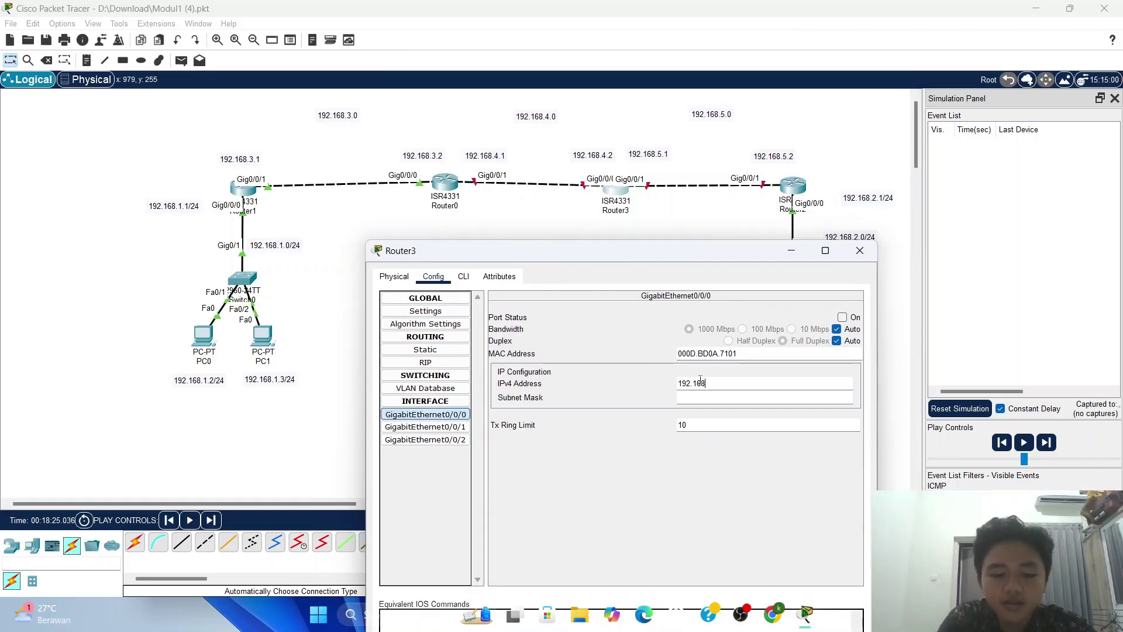
key(Return)
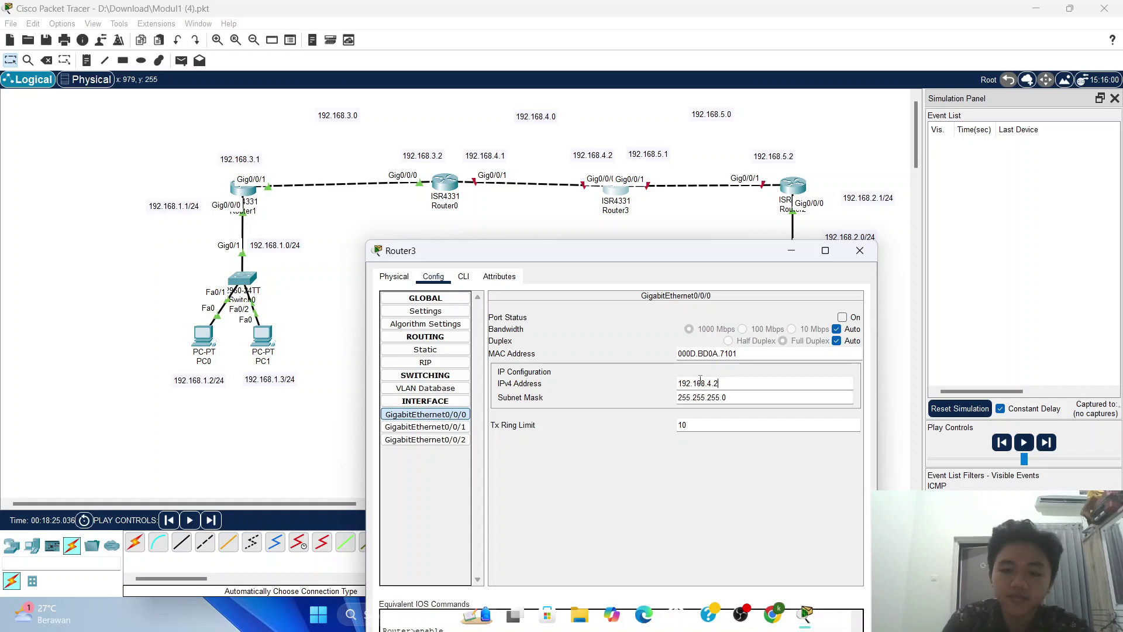
click(842, 317)
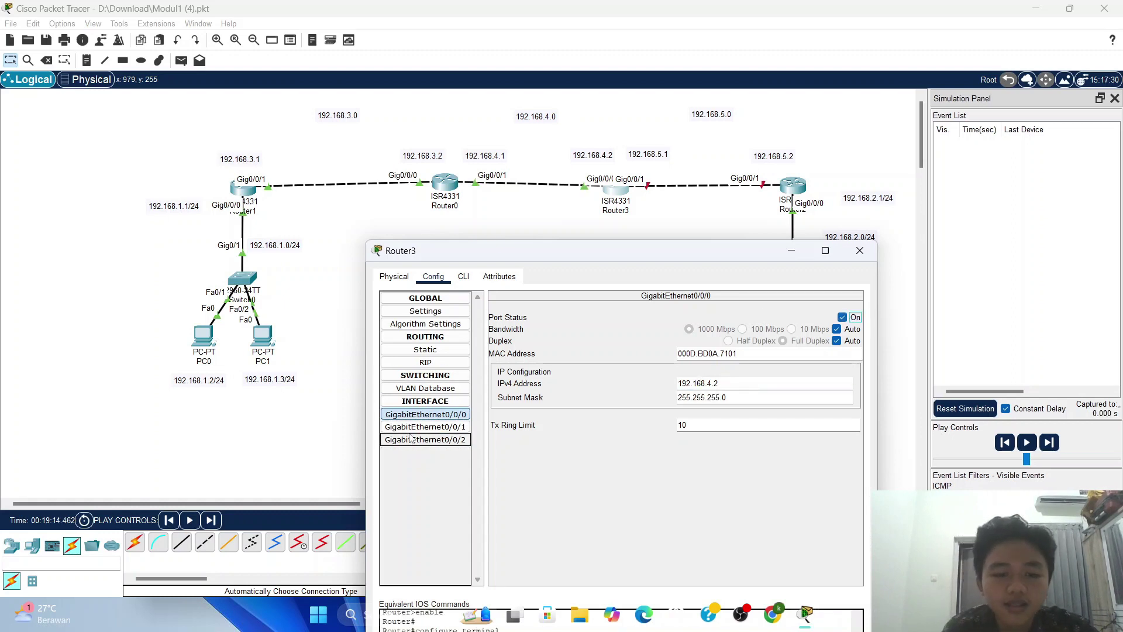
Configure Router3's GigabitEthernet0/0/1 interface with IPv4 address 192.168.5.1 and mask 255.255.255.0, turn the port on, and close its configuration
click(425, 440)
click(413, 431)
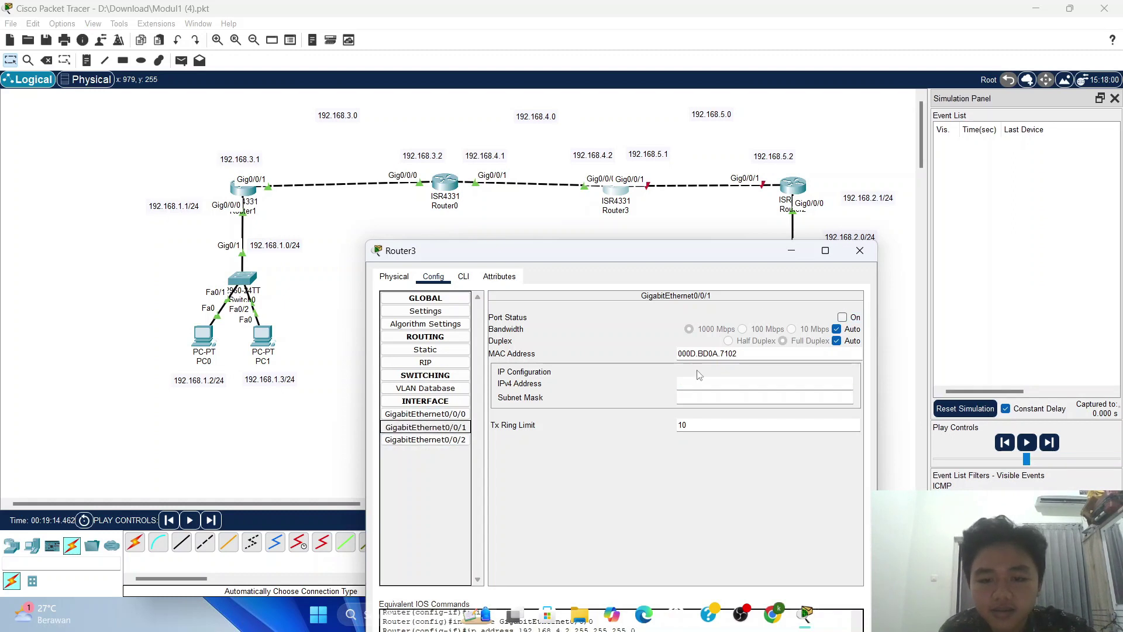
click(703, 387)
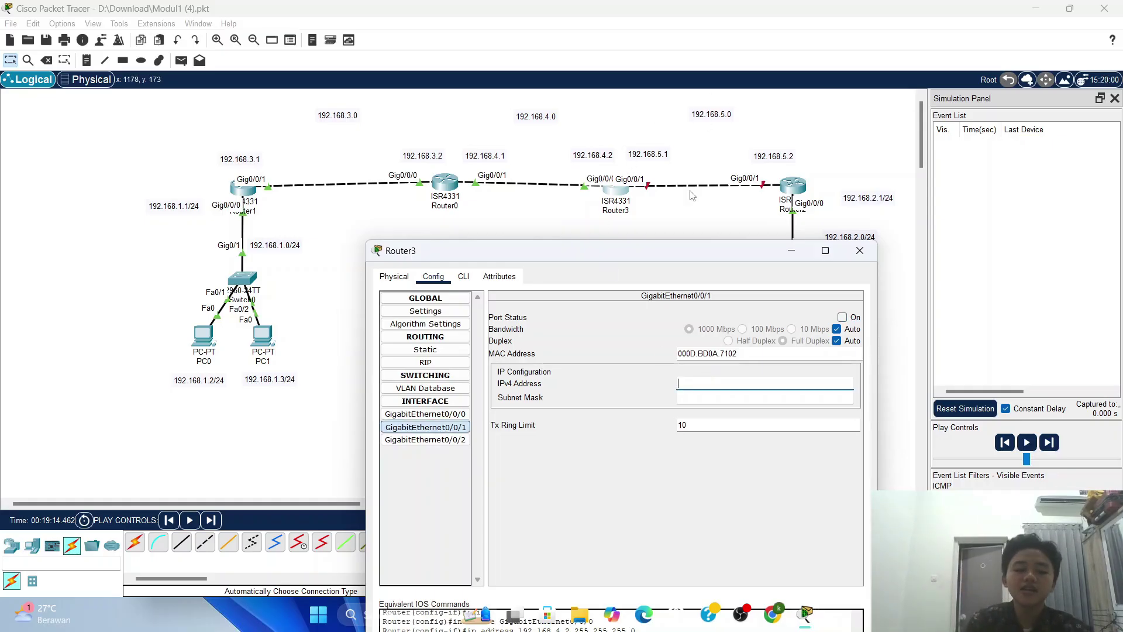
text(168.5.1)
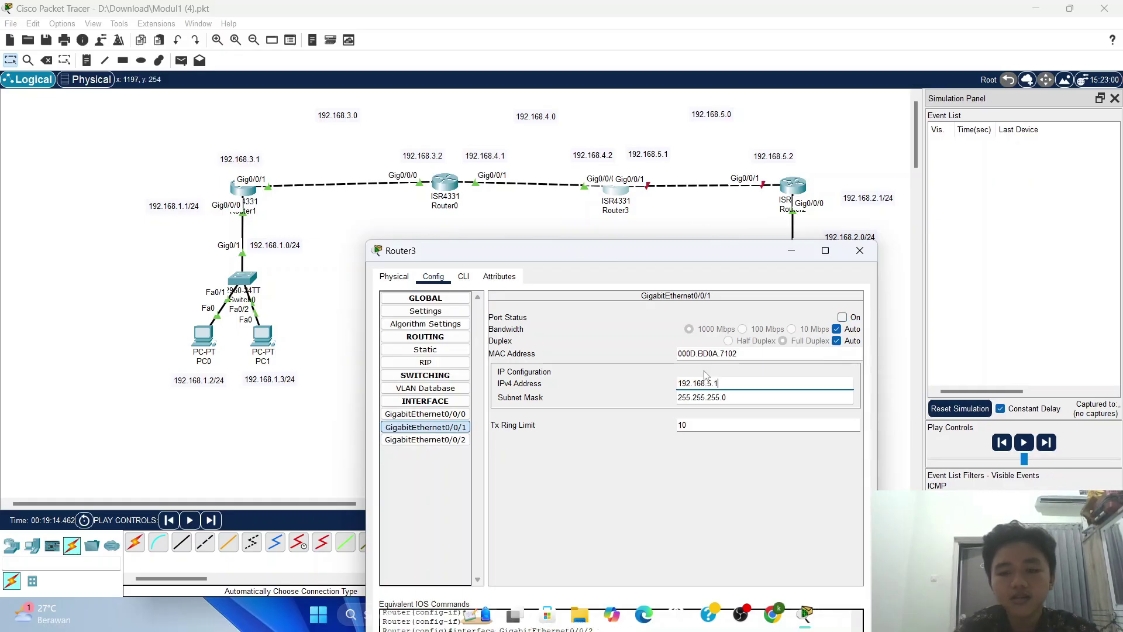
click(855, 317)
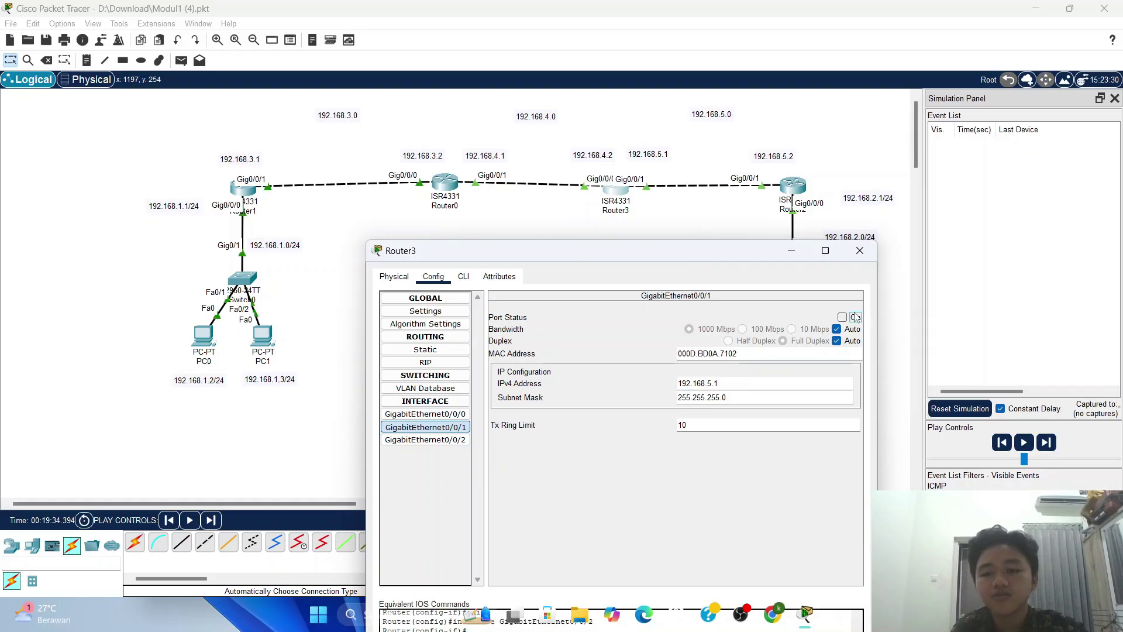
click(860, 252)
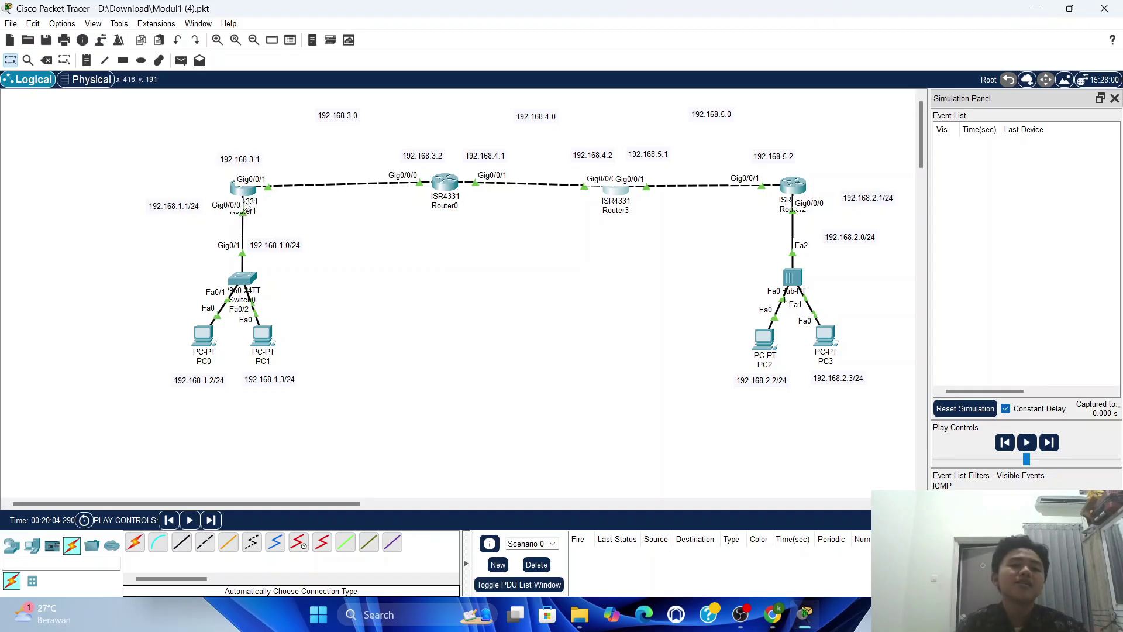
Add a static route on Router1 to network 192.168.5.0, mask 255.255.255.0, next hop 192.168.3.2, and close its configuration
click(245, 192)
click(453, 188)
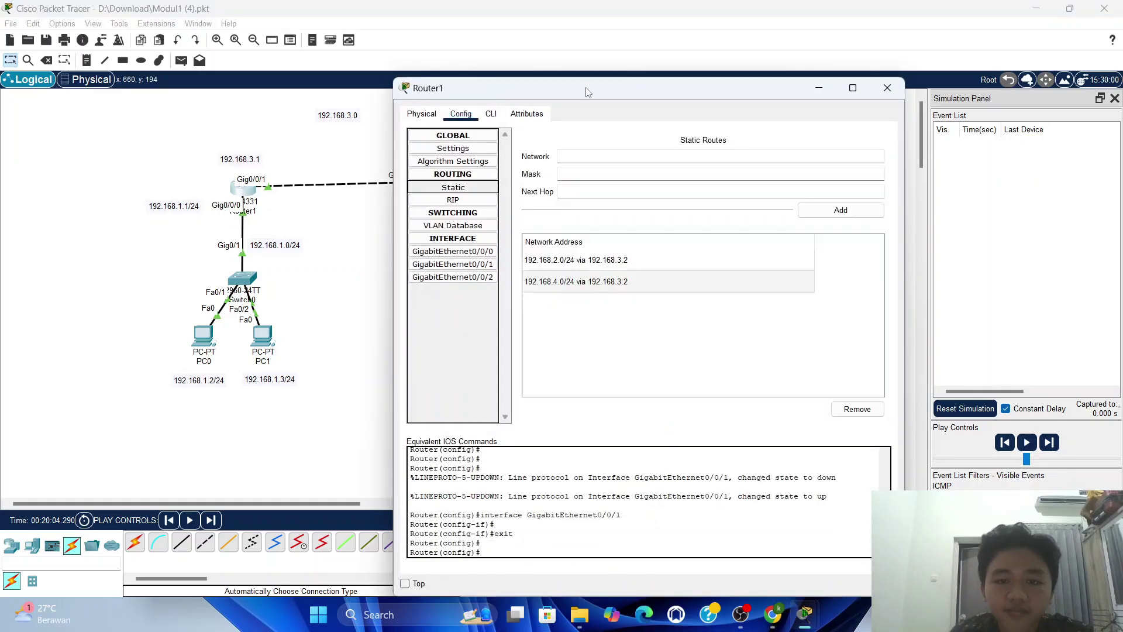
drag(587, 92, 476, 235)
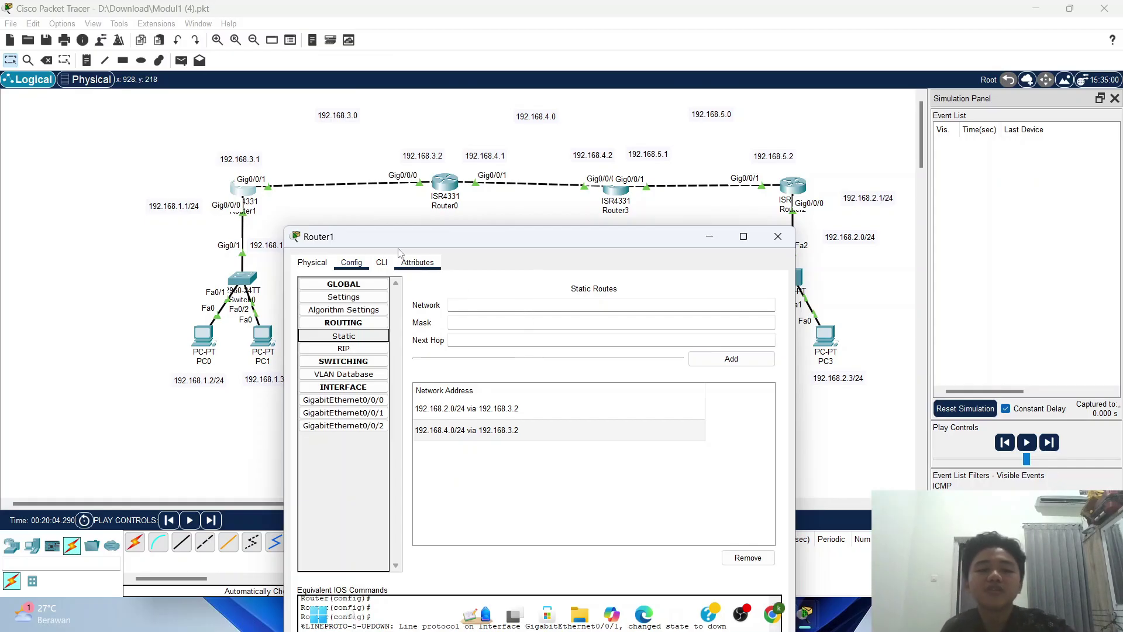
click(587, 302)
text(192)
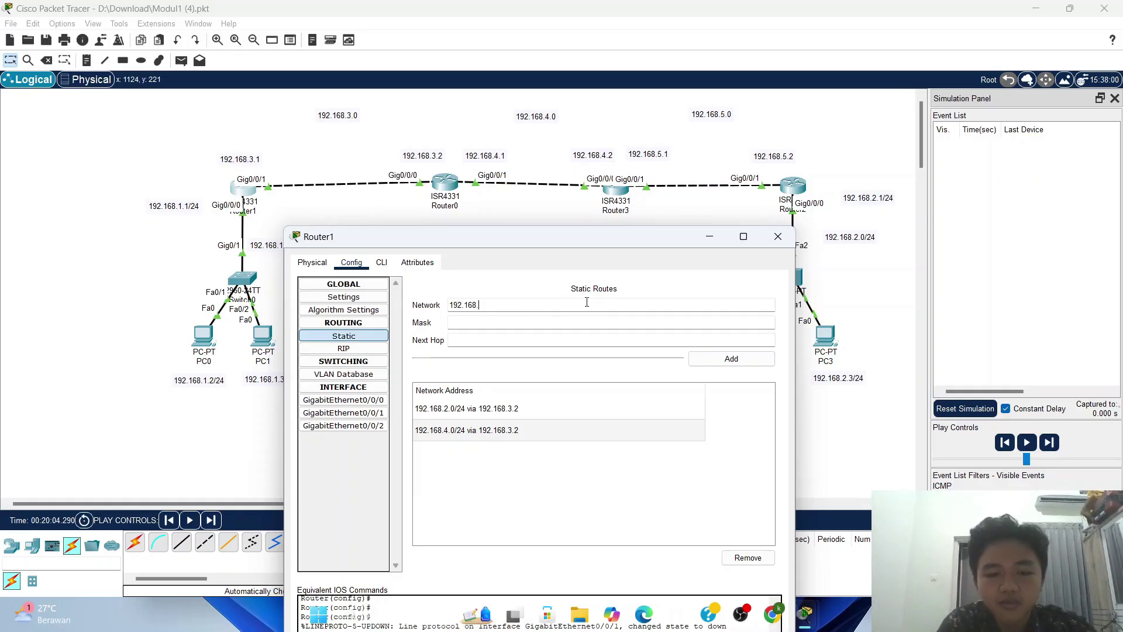
text(.168.5.0)
click(583, 326)
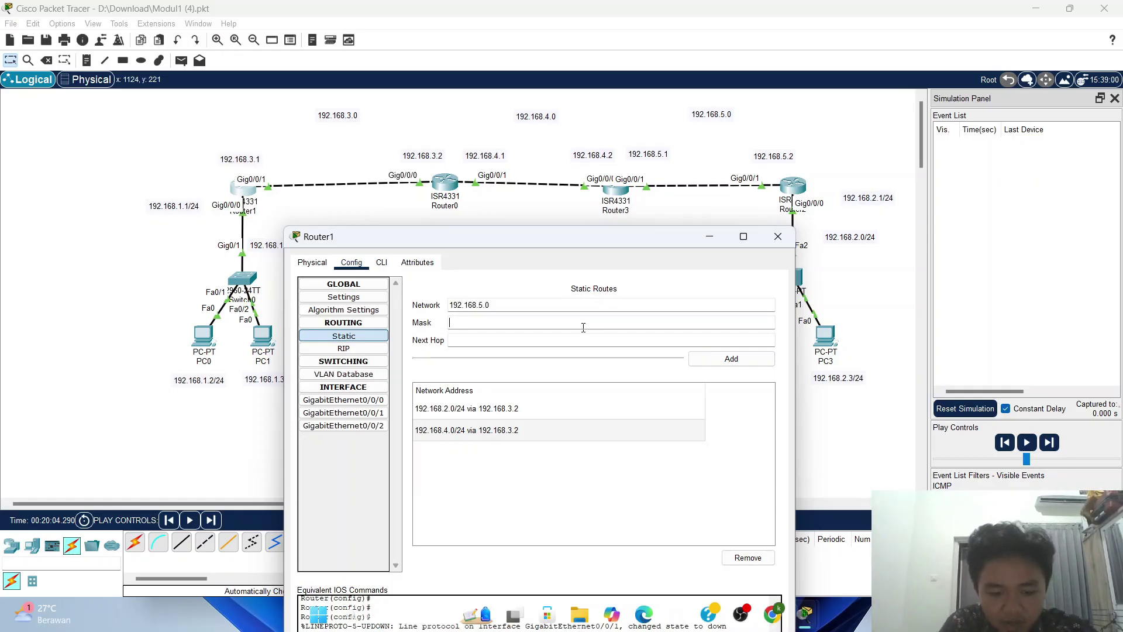
text(255.255.255.0)
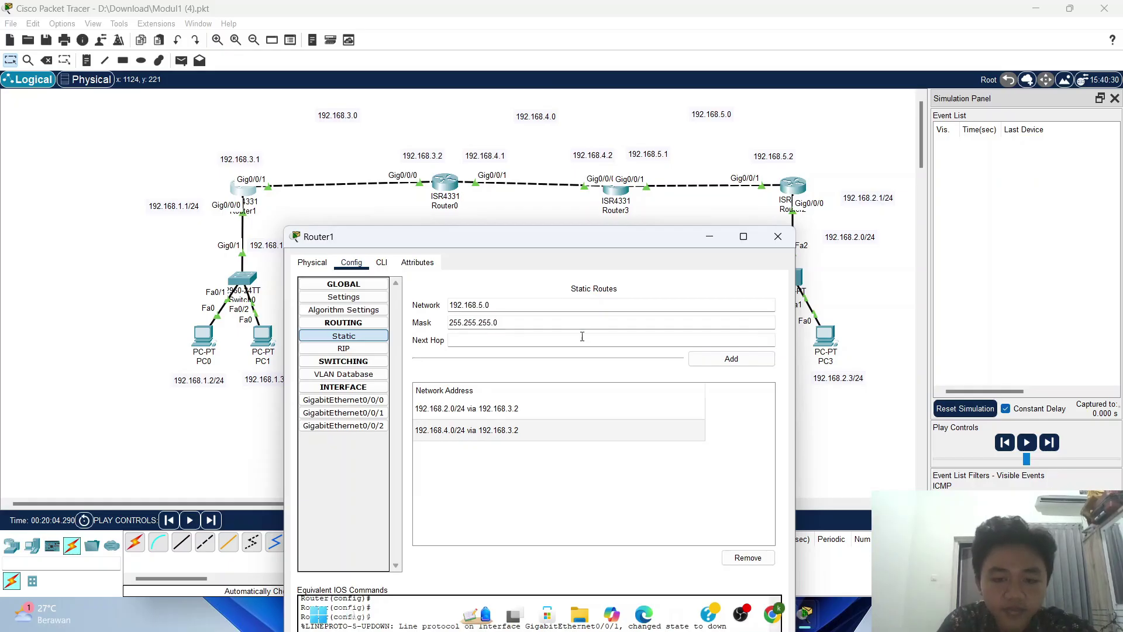
click(582, 336)
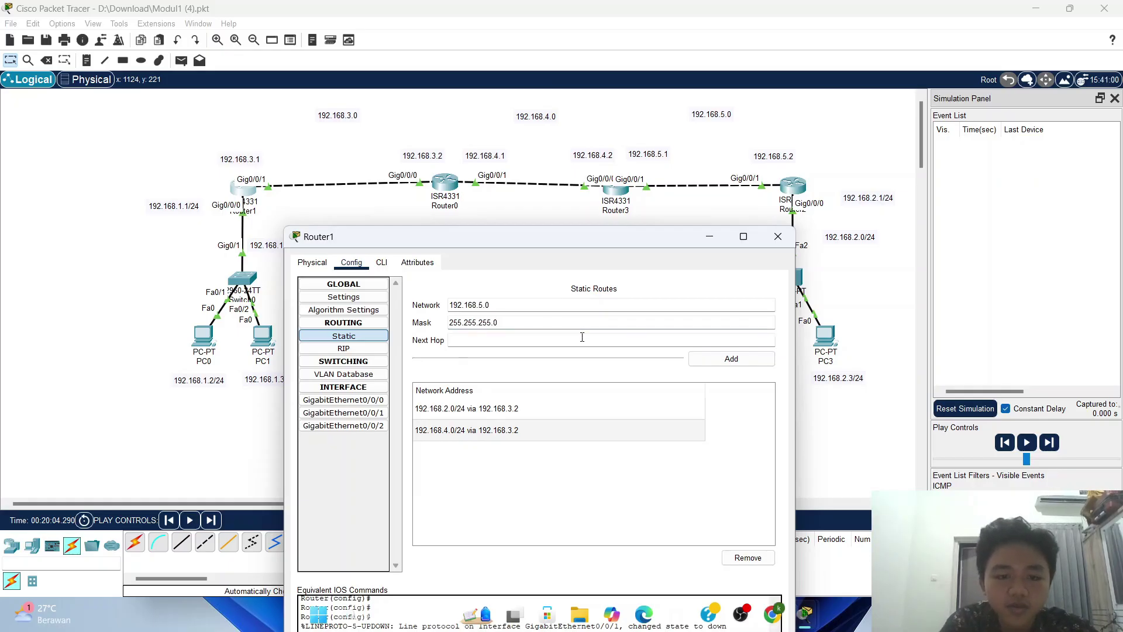
text(192.168.3.2)
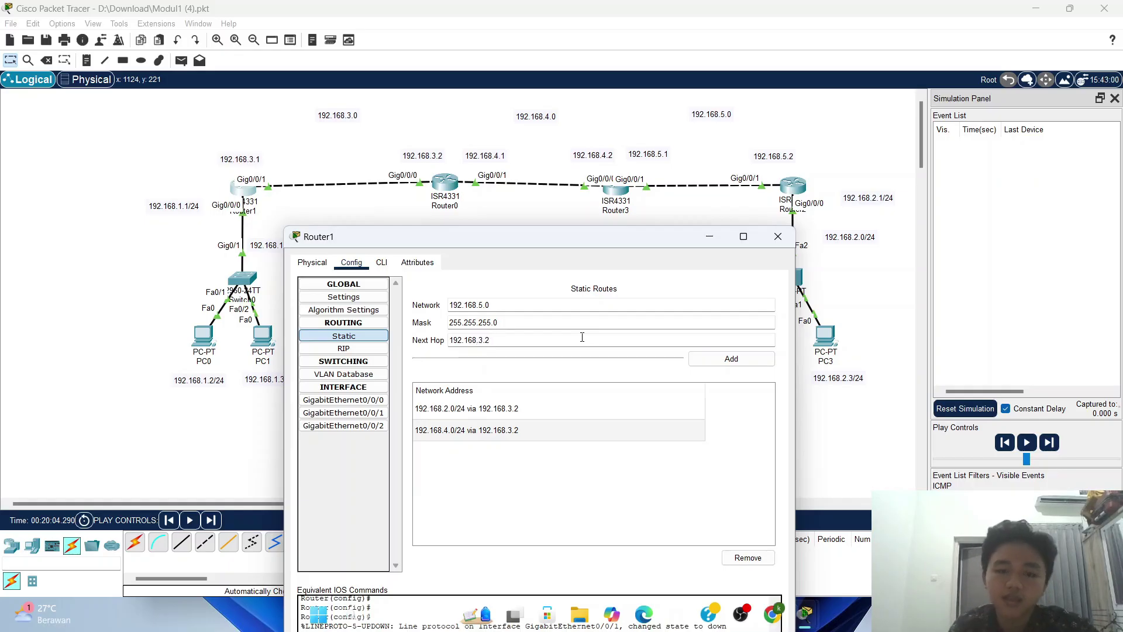
click(705, 358)
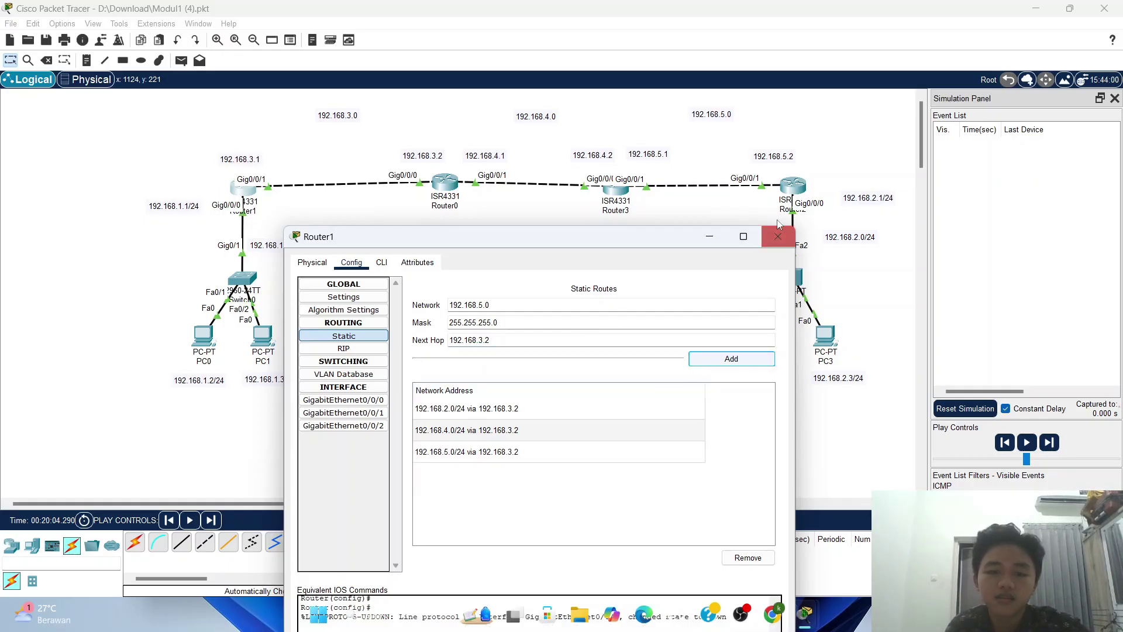
click(790, 241)
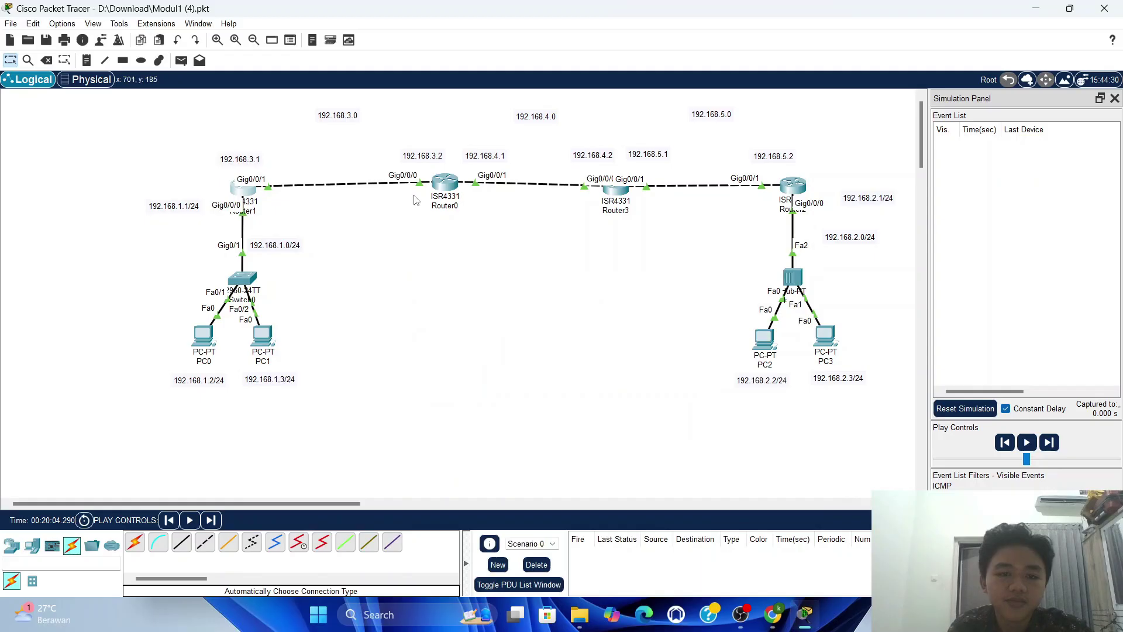
Add a static route on Router0 to network 192.168.5.0, mask 255.255.255.0, next hop 192.168.4.2, and close its configuration
click(450, 188)
click(452, 187)
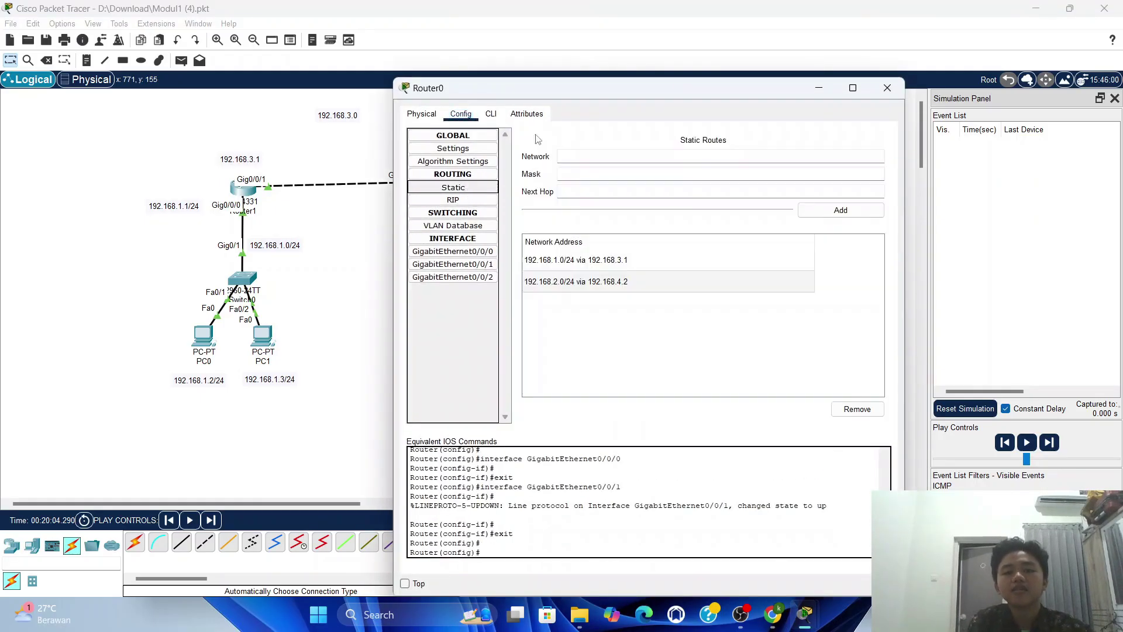
drag(605, 91, 562, 233)
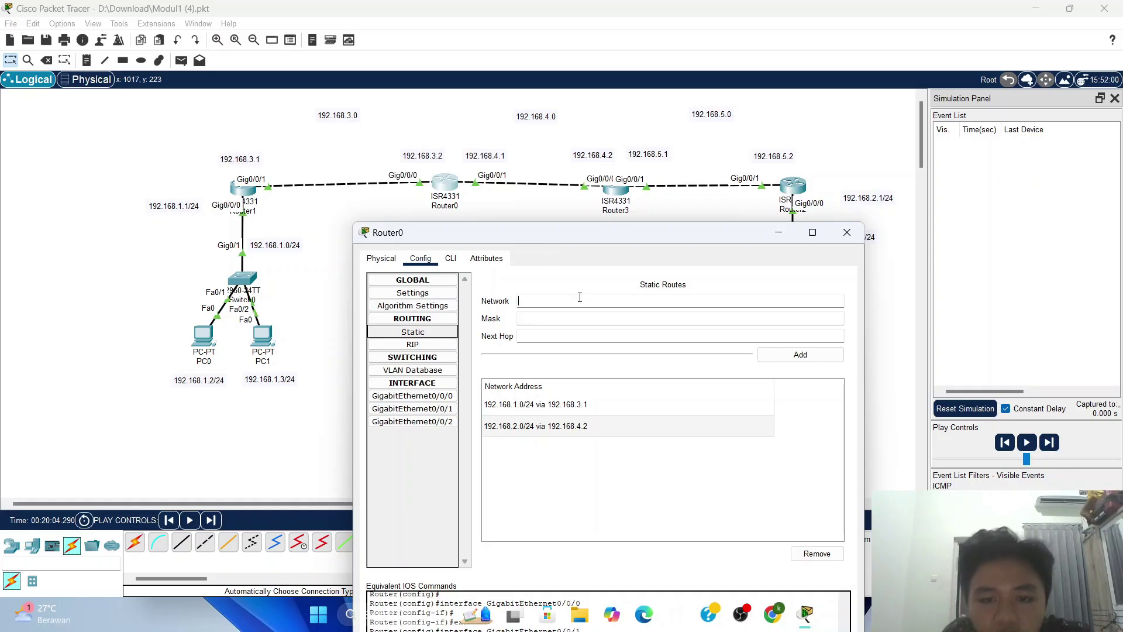
click(580, 300)
text(192.168.5.0)
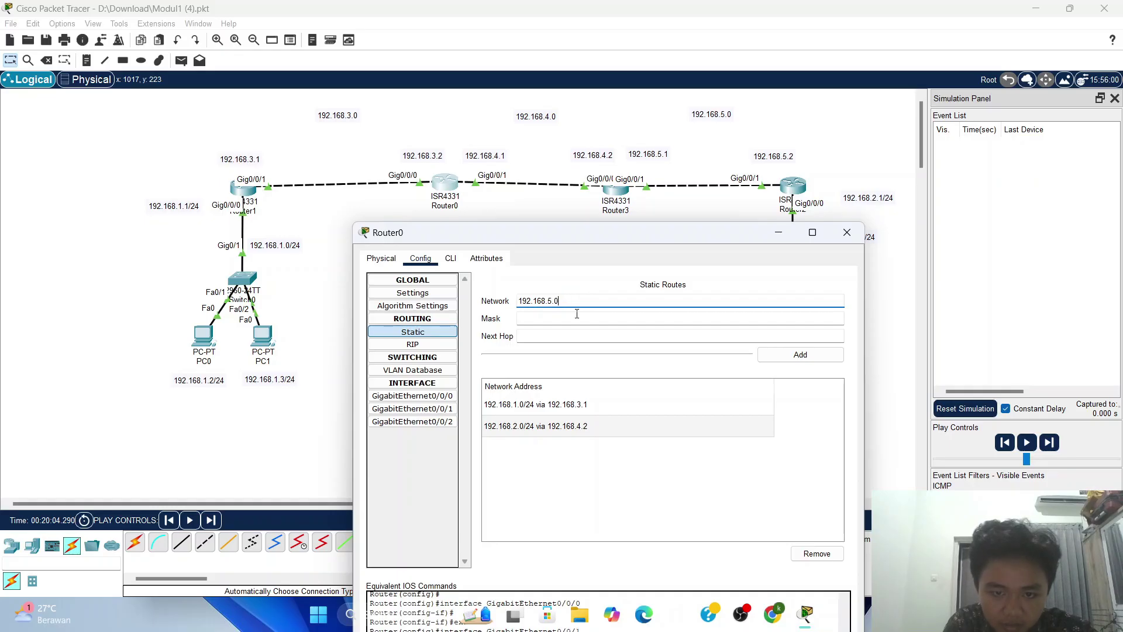
click(577, 319)
text(255.)
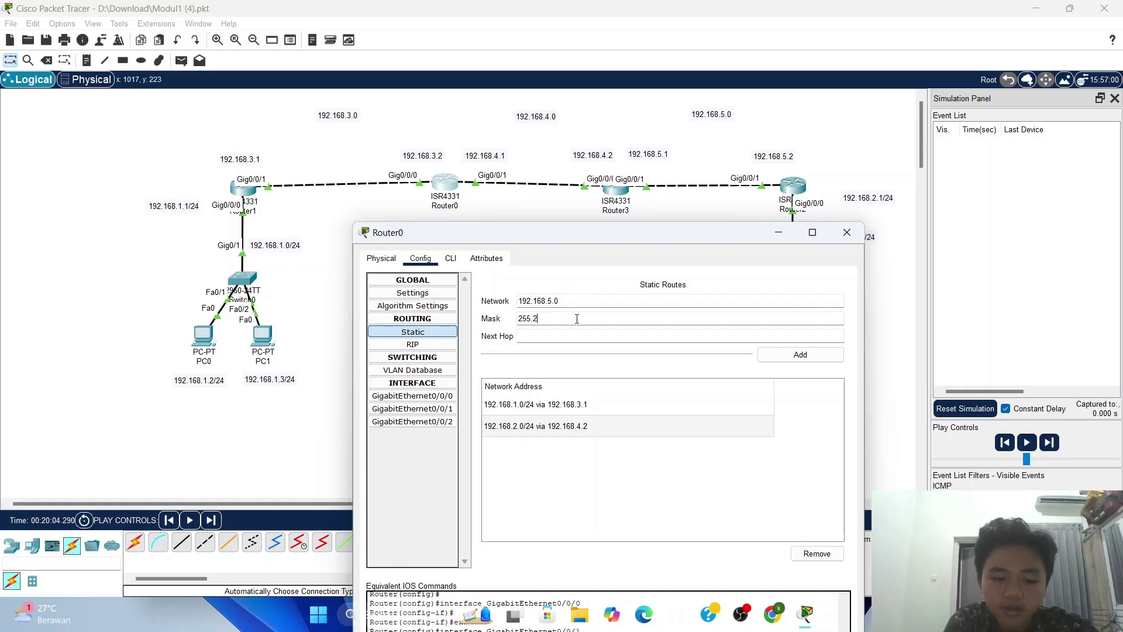
text(255.255.)
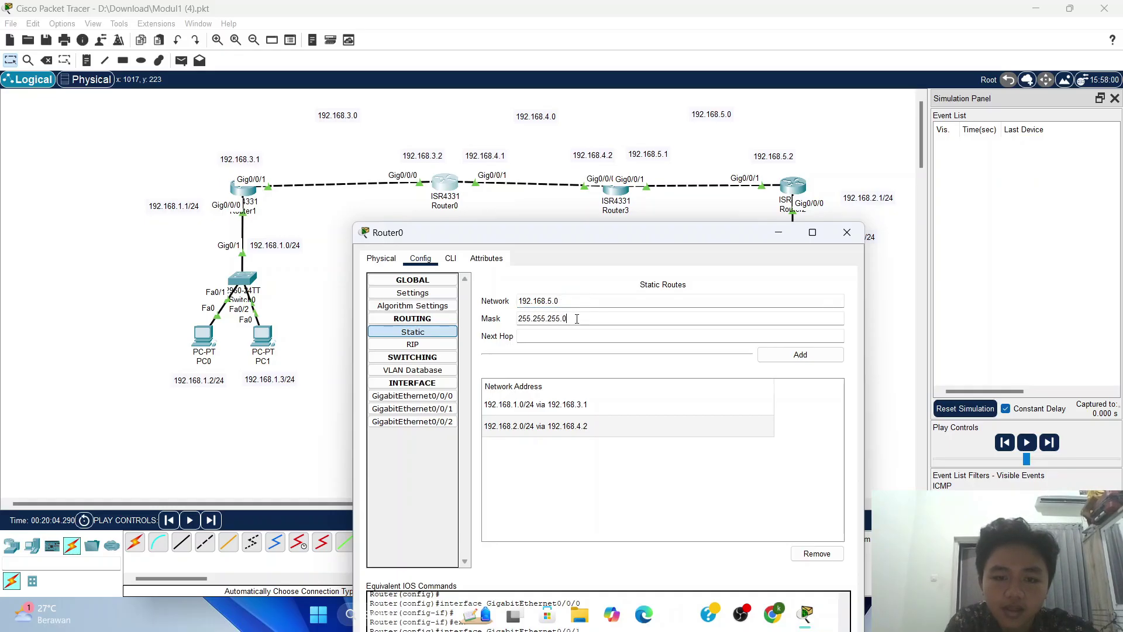
click(576, 334)
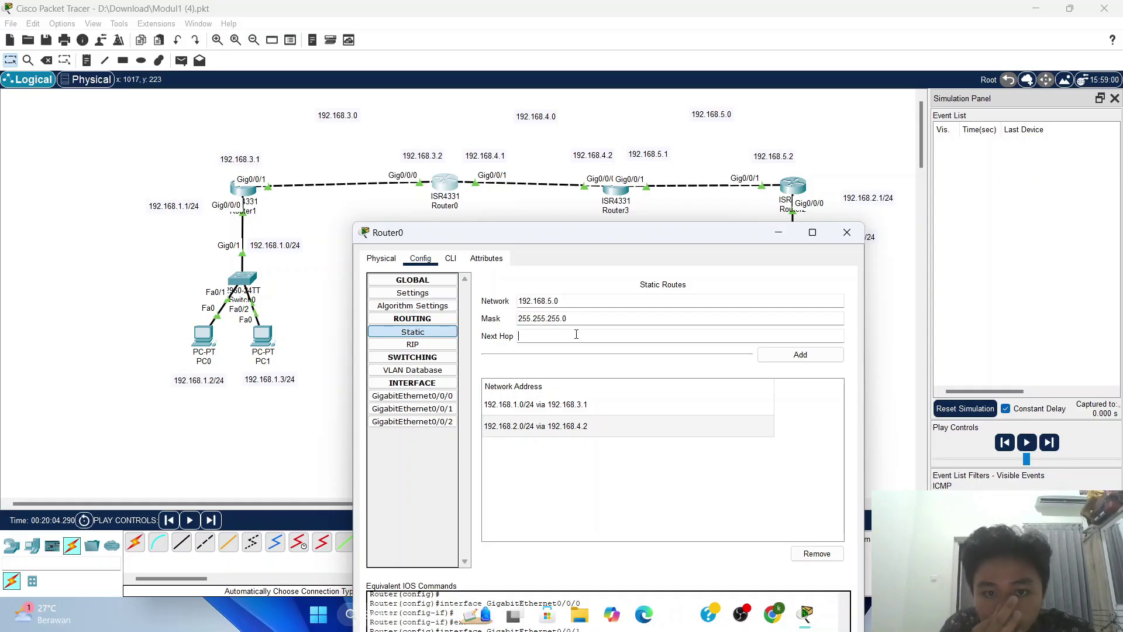
text(192.168.4.2)
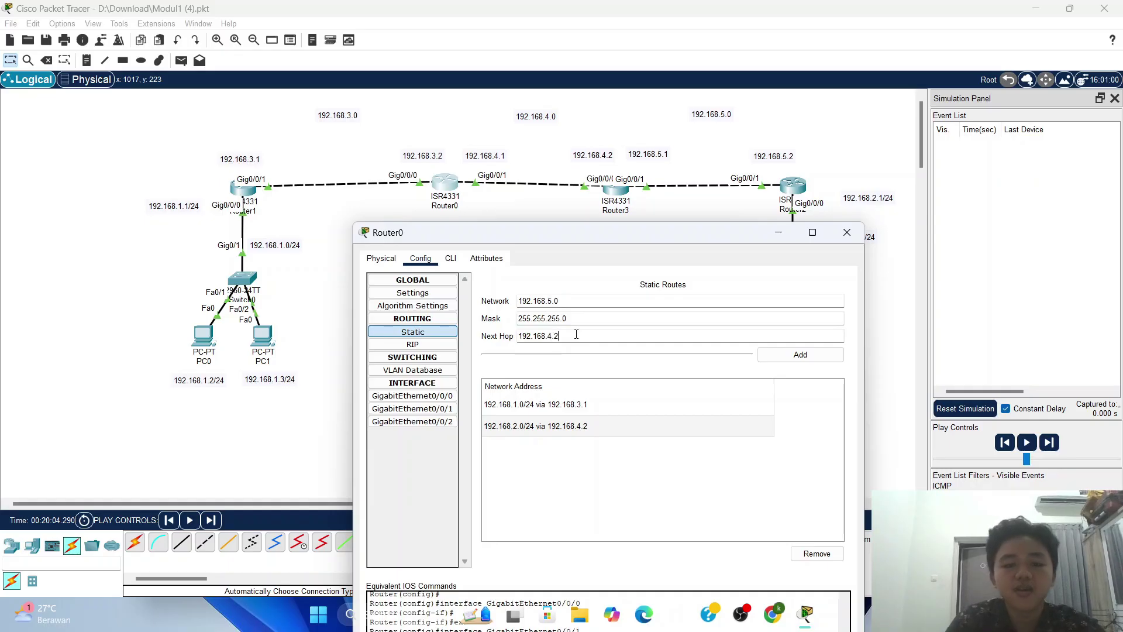
click(791, 353)
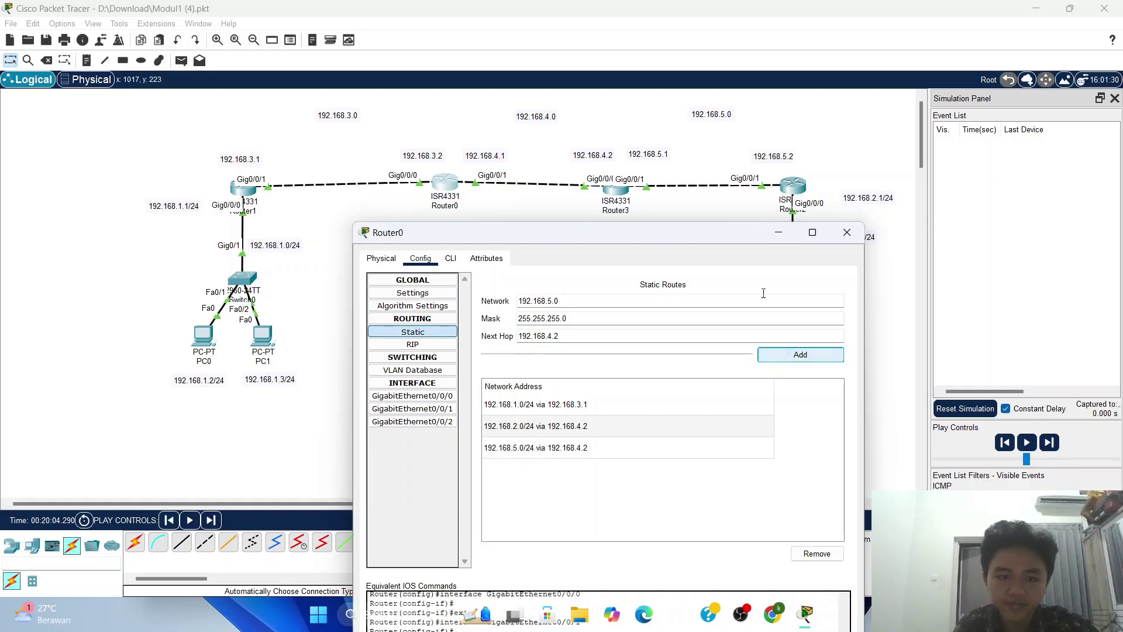
click(846, 232)
Add a static route on Router3 to network 192.168.1.0, mask 255.255.255.0, next hop 192.168.4.1
click(615, 188)
click(453, 187)
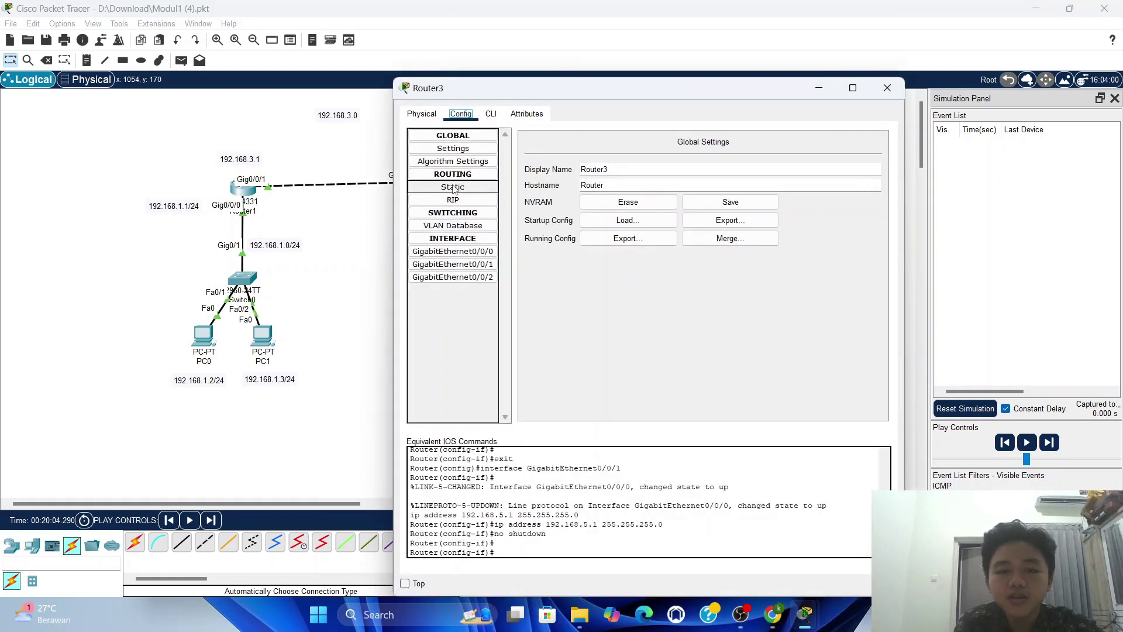
drag(585, 88, 517, 292)
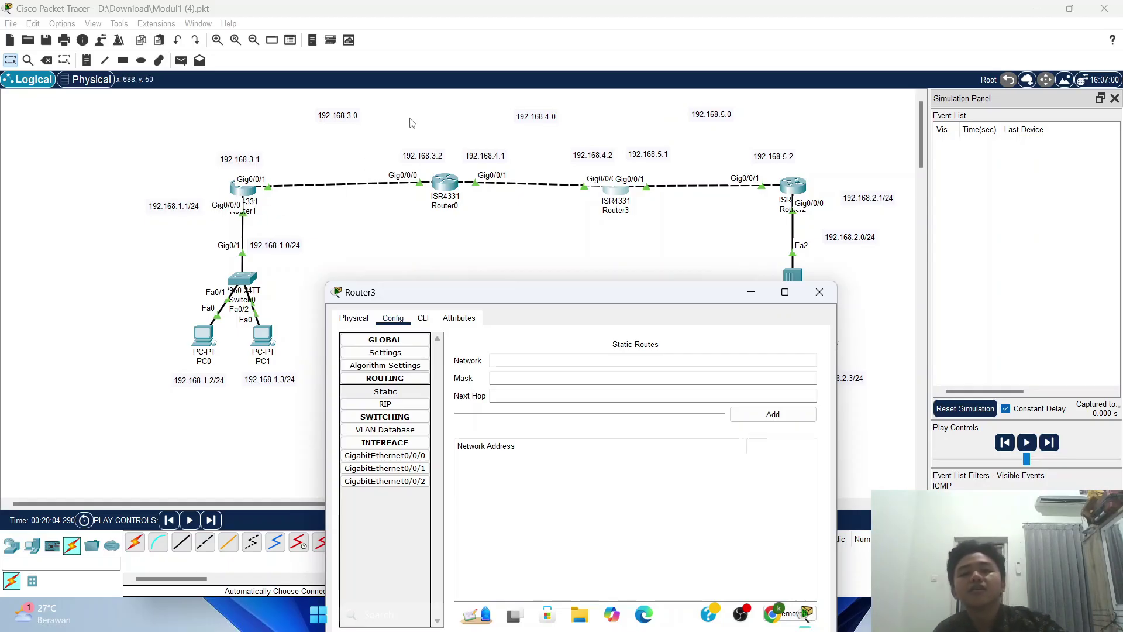
click(591, 359)
text(192)
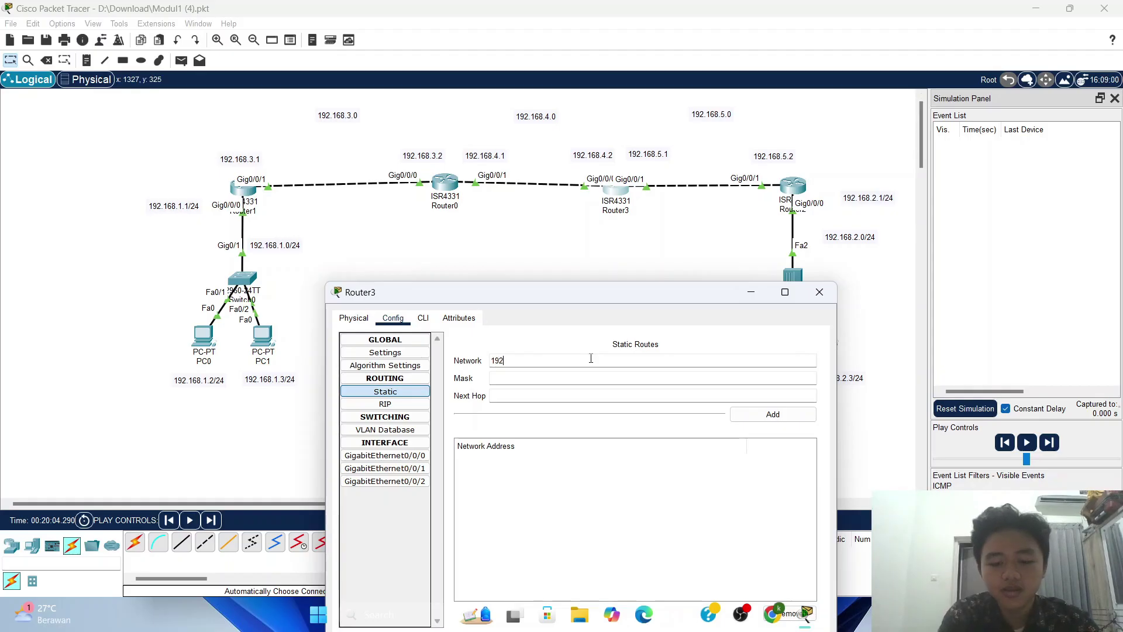
text(.168.1.0)
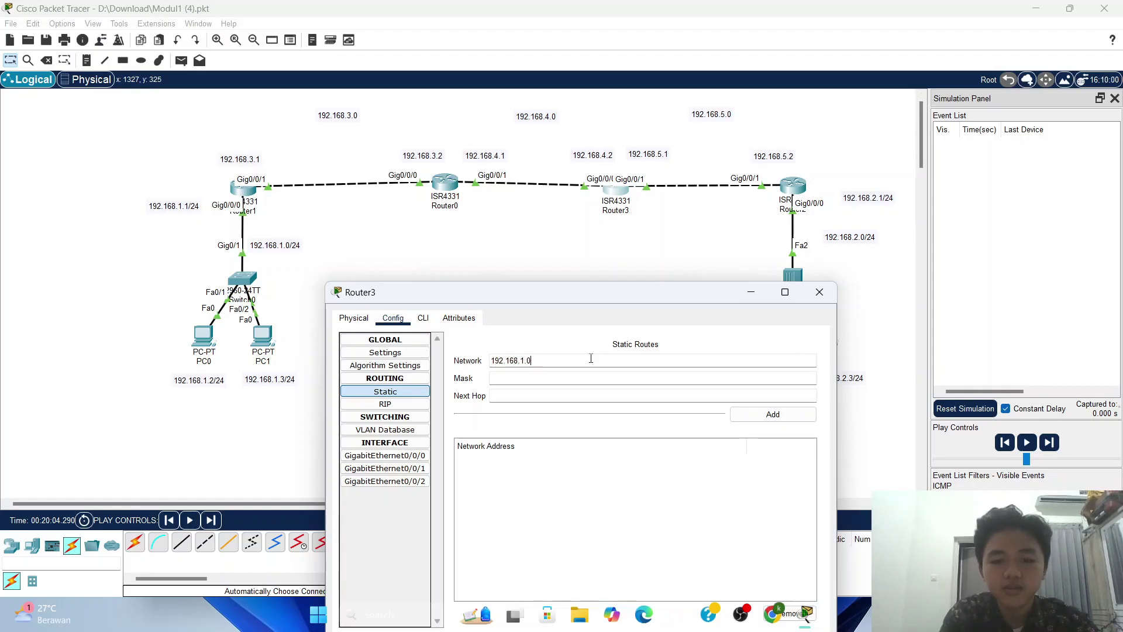
click(591, 375)
text(255)
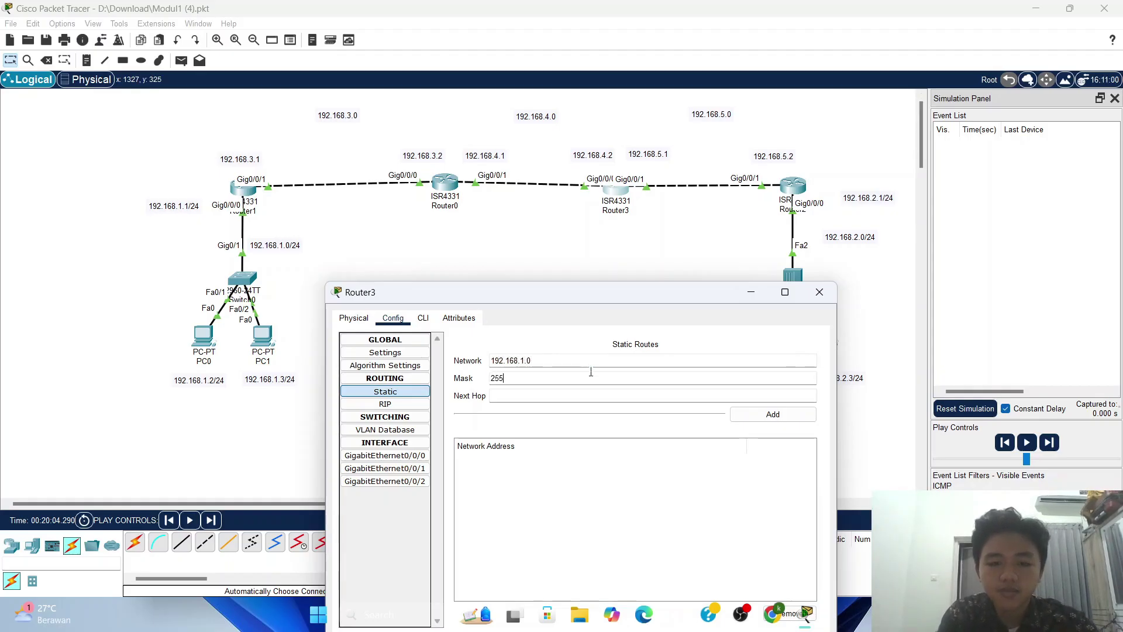
text(.255.255.0)
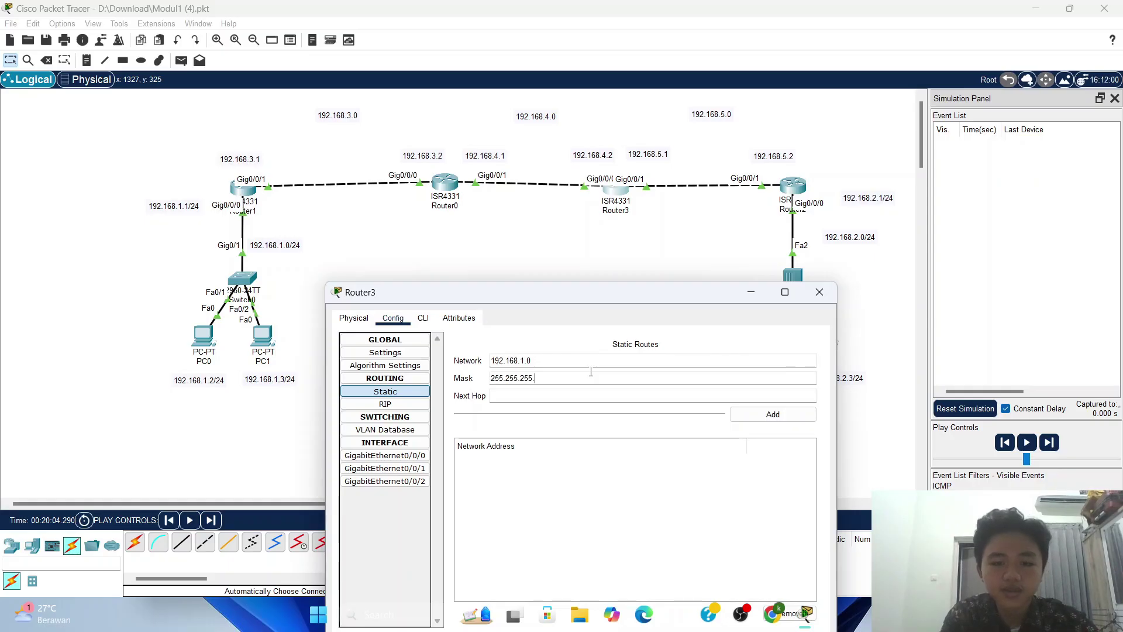
click(590, 395)
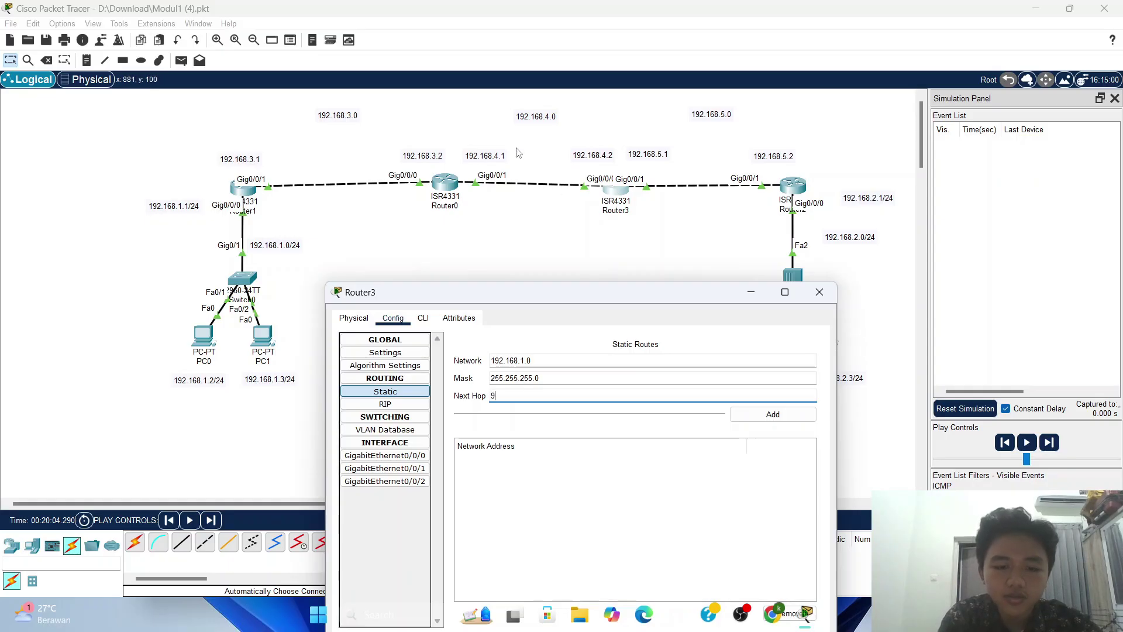
text(192.168.4.1)
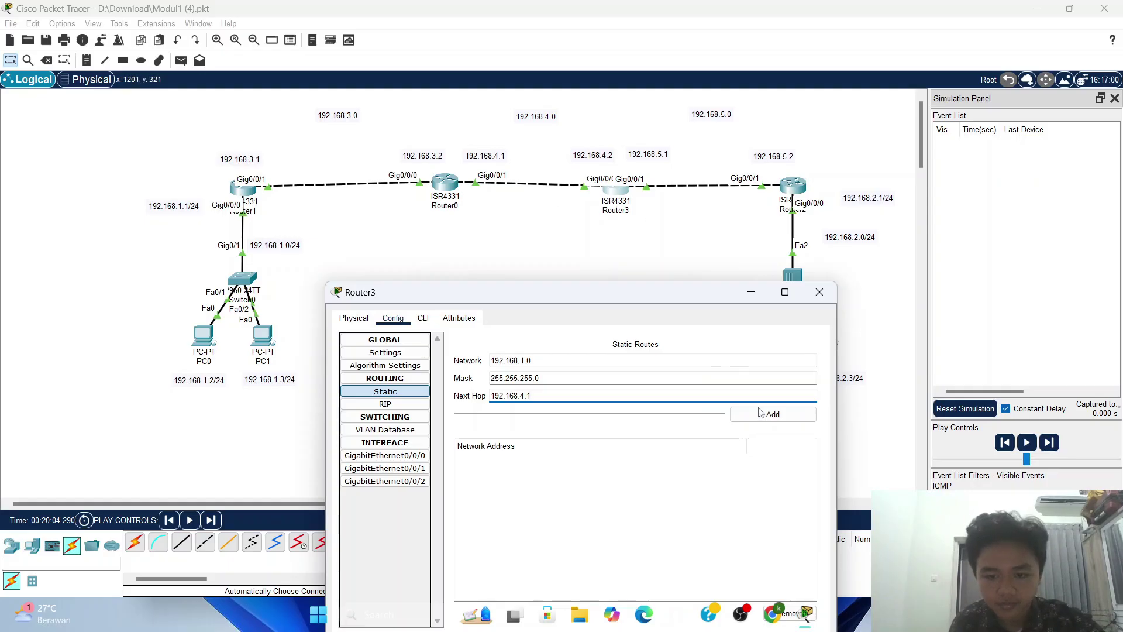
click(772, 414)
Add a second static route on Router3 to network 192.168.3.0 with the same mask and next hop 192.168.4.1
click(524, 361)
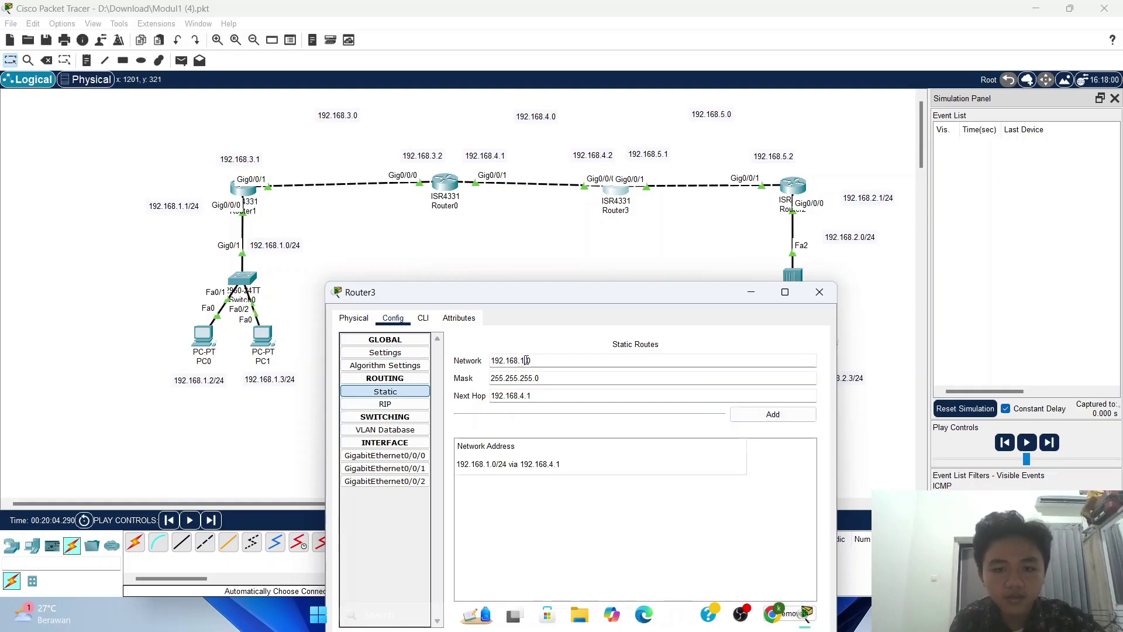
key(BackSpace)
key(BackSpace)
key(BackSpace)
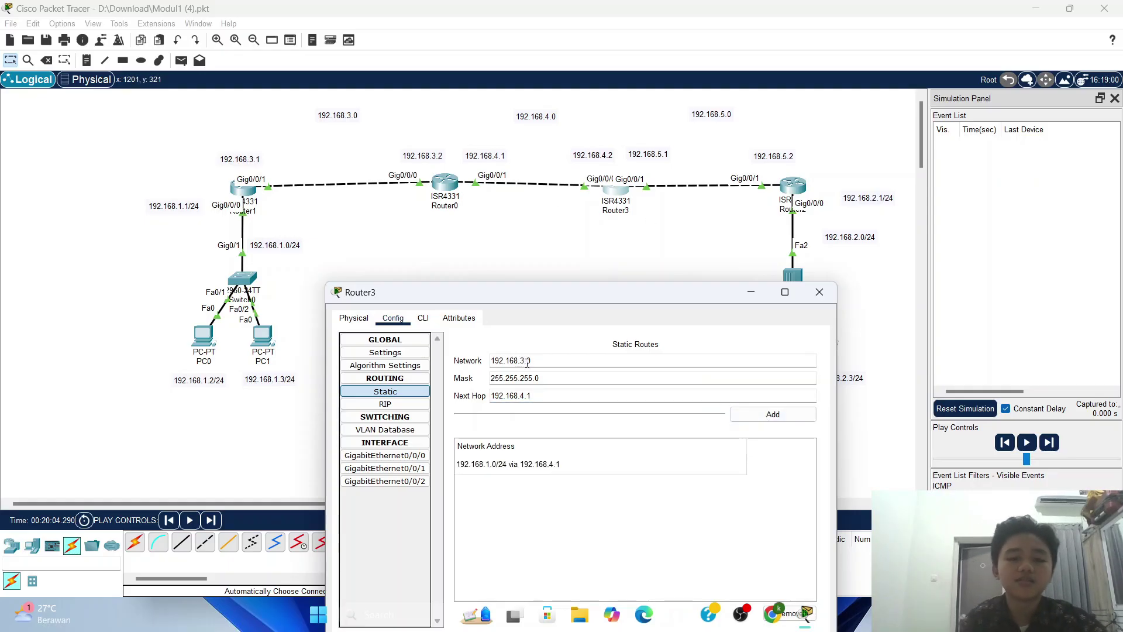
text(3.0)
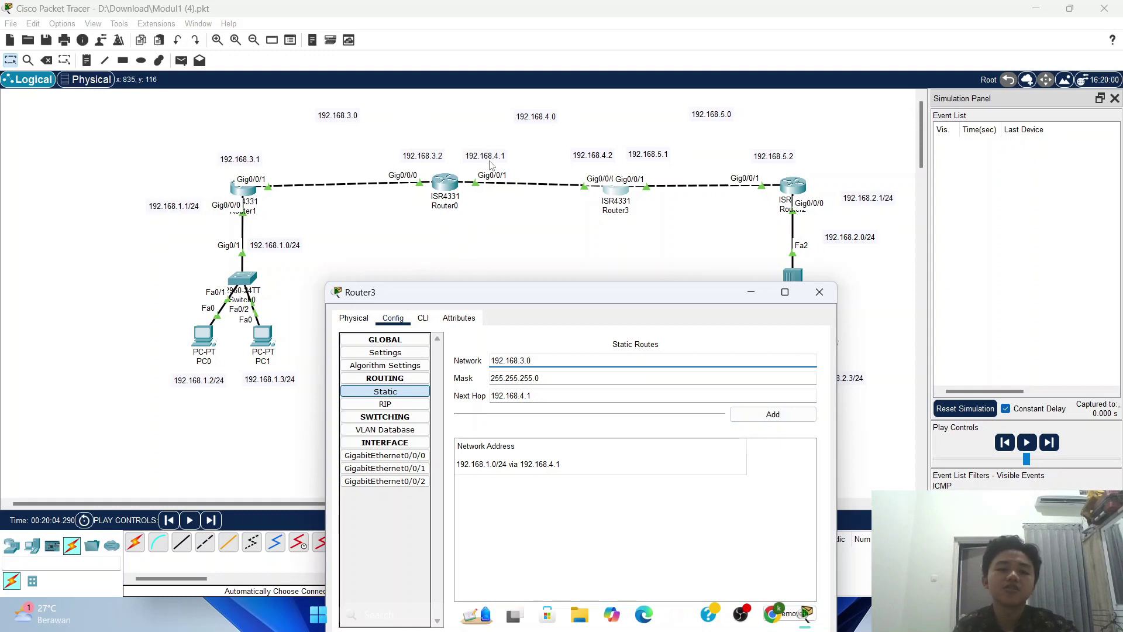
click(773, 414)
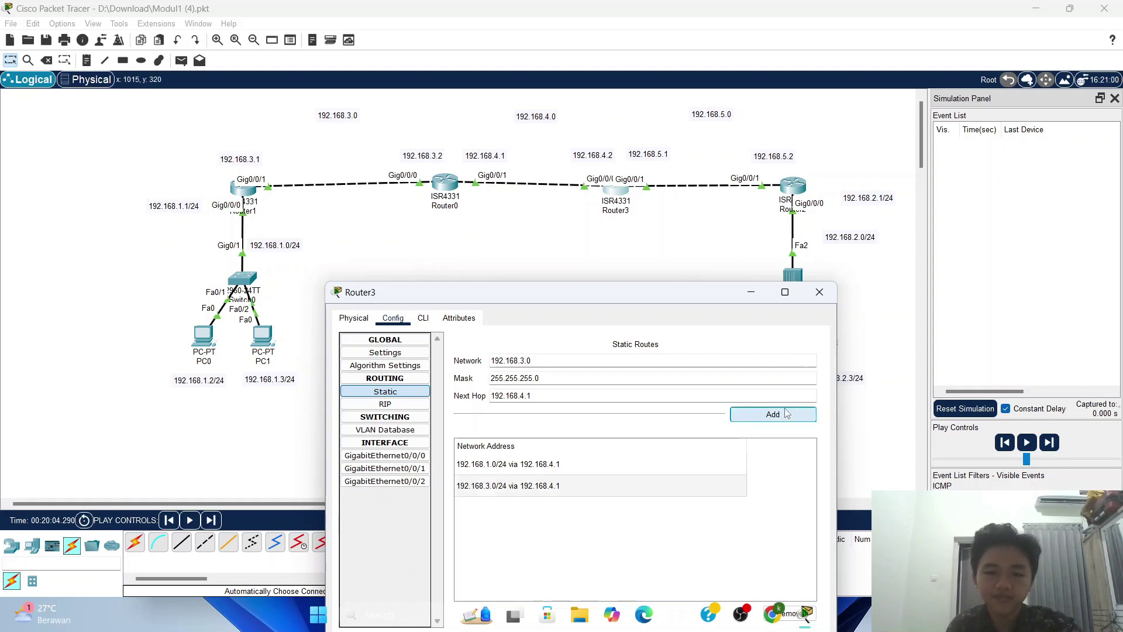
Add a static route on Router3 to network 192.168.2.0, mask 255.255.255.0, next hop 192.168.5.2, and close its configuration
click(526, 358)
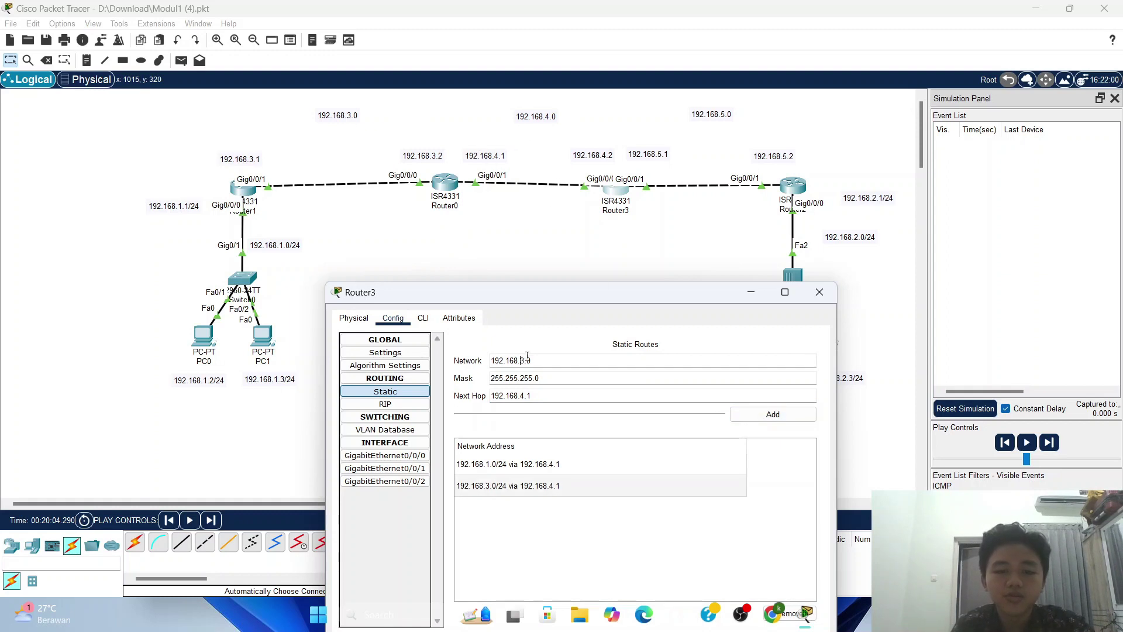
key(BackSpace)
text(2)
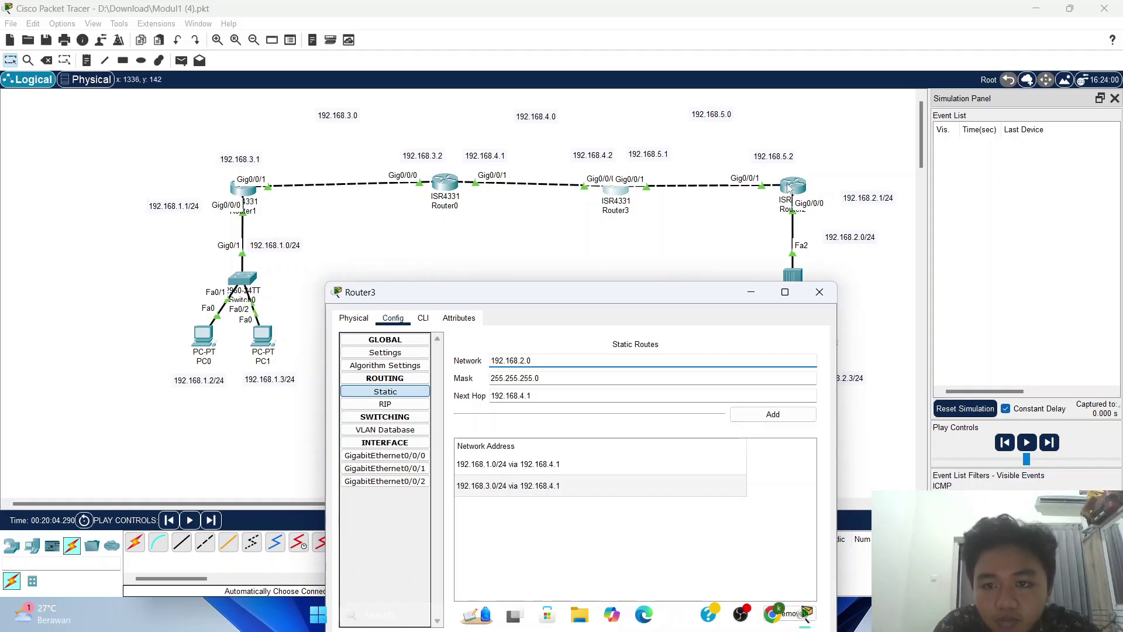
click(560, 394)
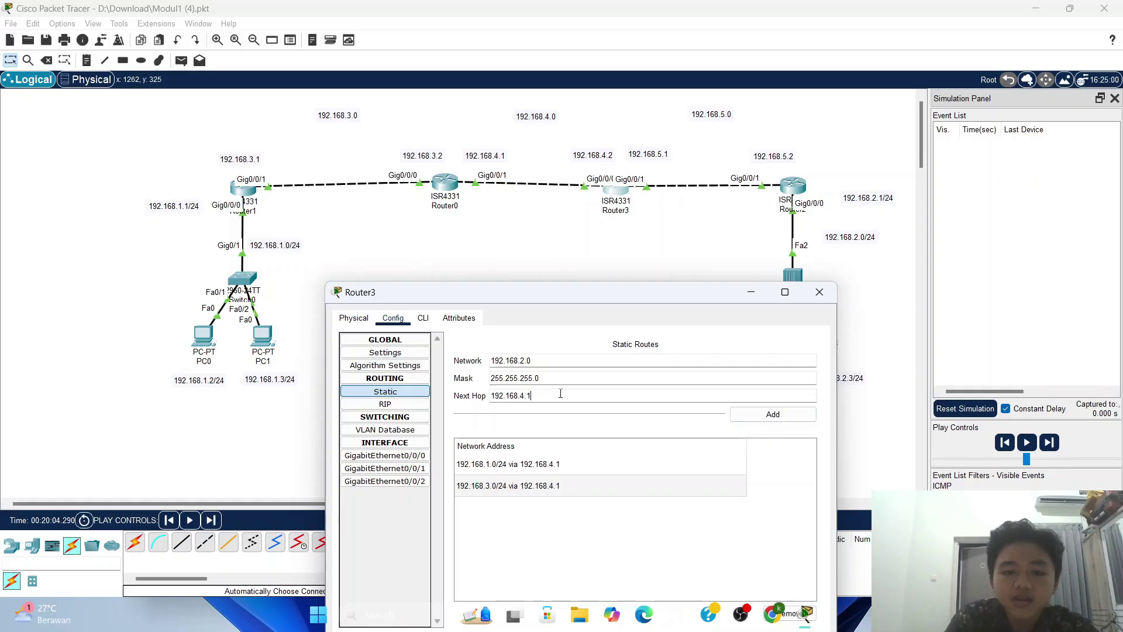
key(BackSpace)
text(2)
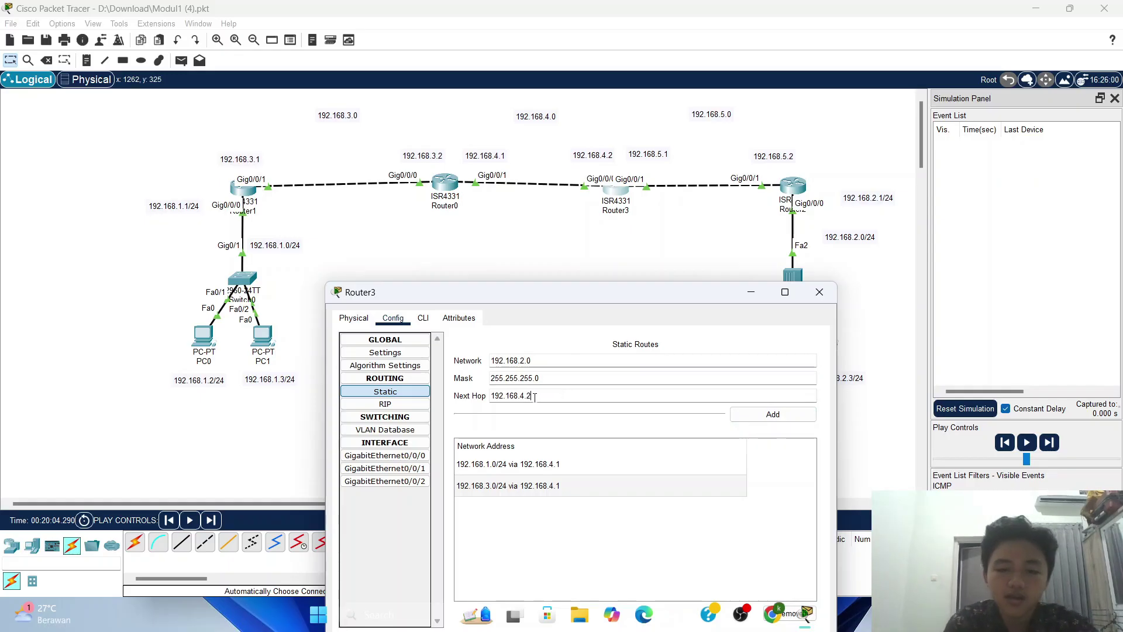
key(BackSpace)
key(BackSpace)
key(BackSpace)
text(5.2)
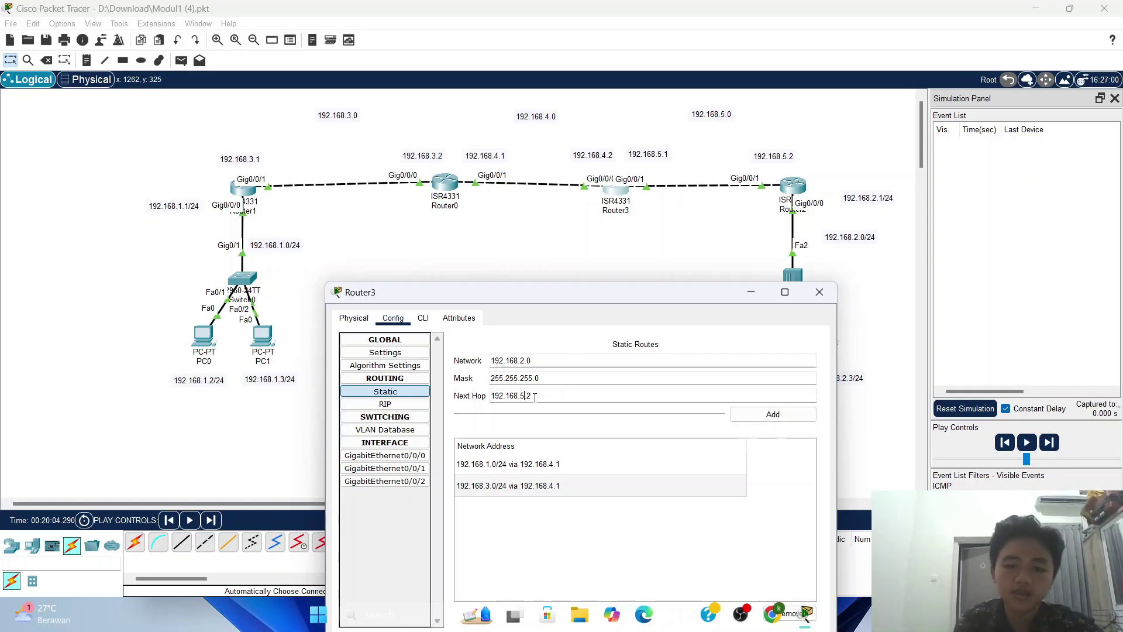
click(804, 417)
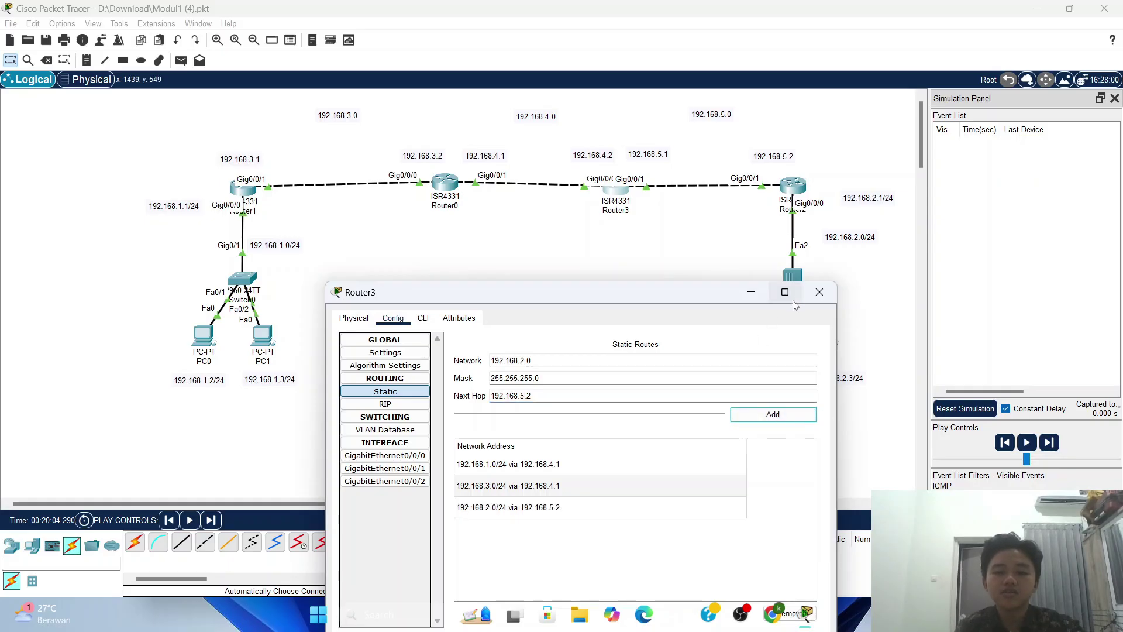
click(808, 296)
Remove Router2's static routes to 192.168.1.0/24 and 192.168.3.0/24 via 192.168.4.1
click(792, 186)
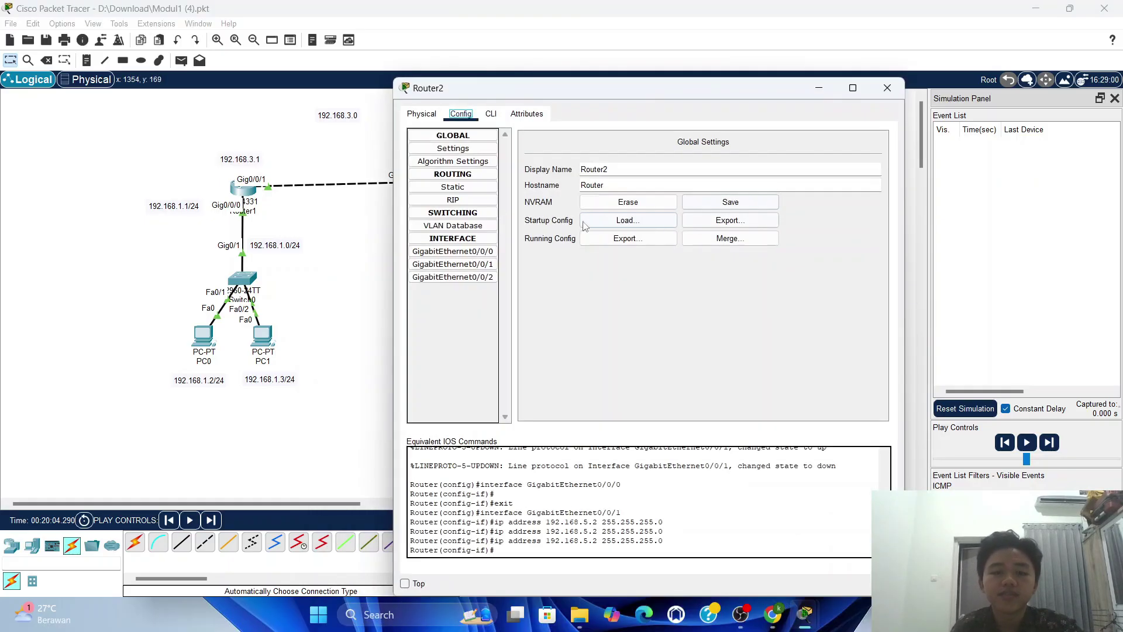
drag(617, 89, 541, 261)
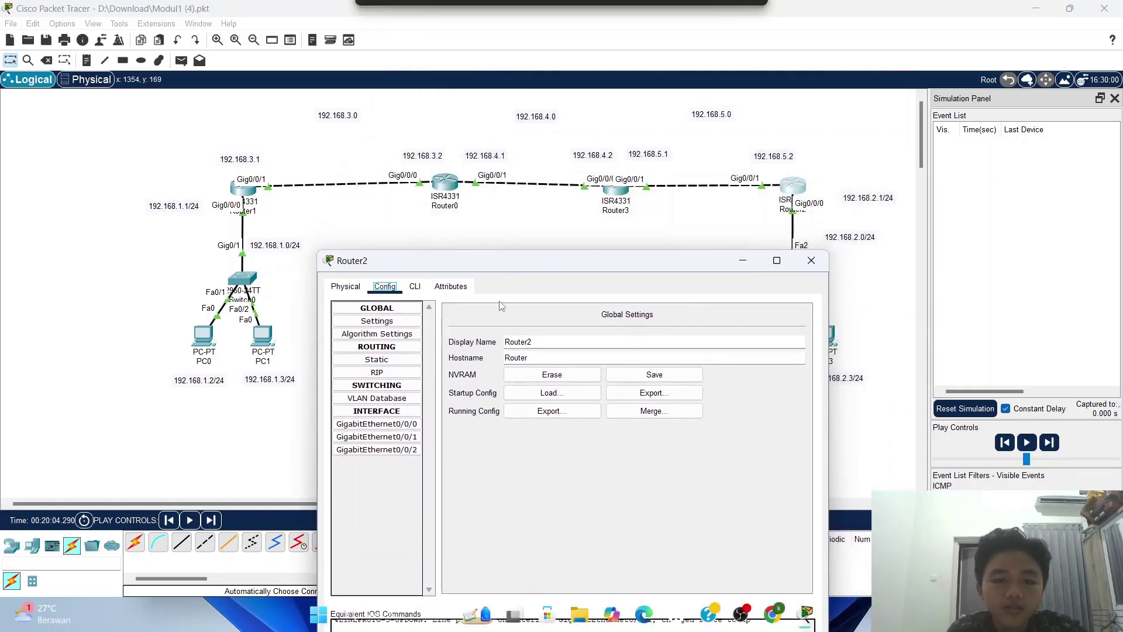
click(376, 359)
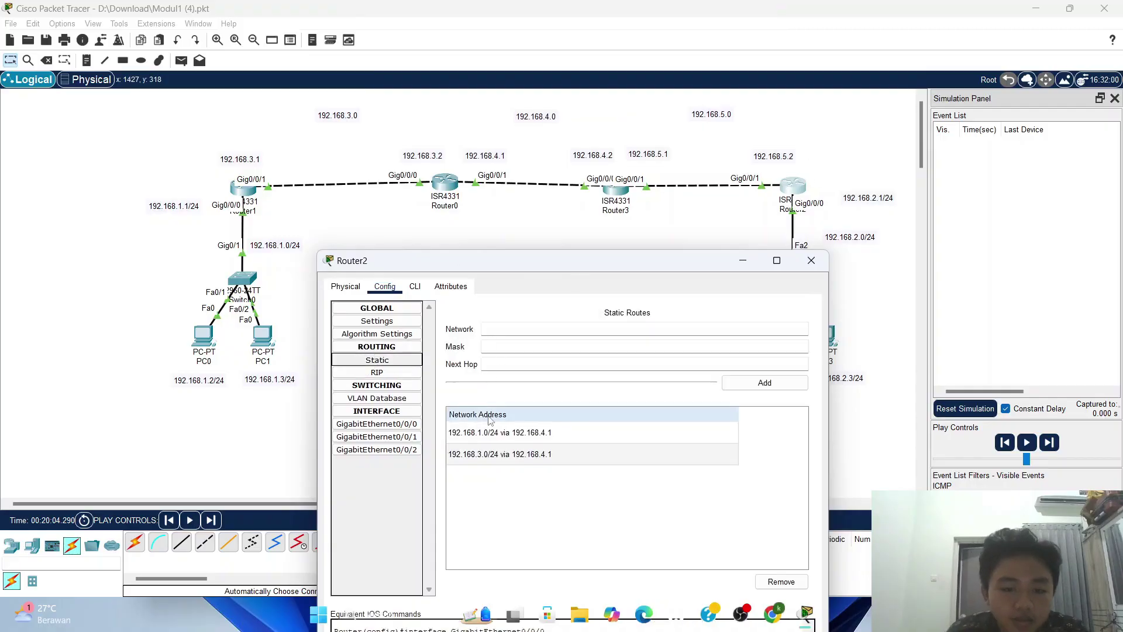
click(533, 433)
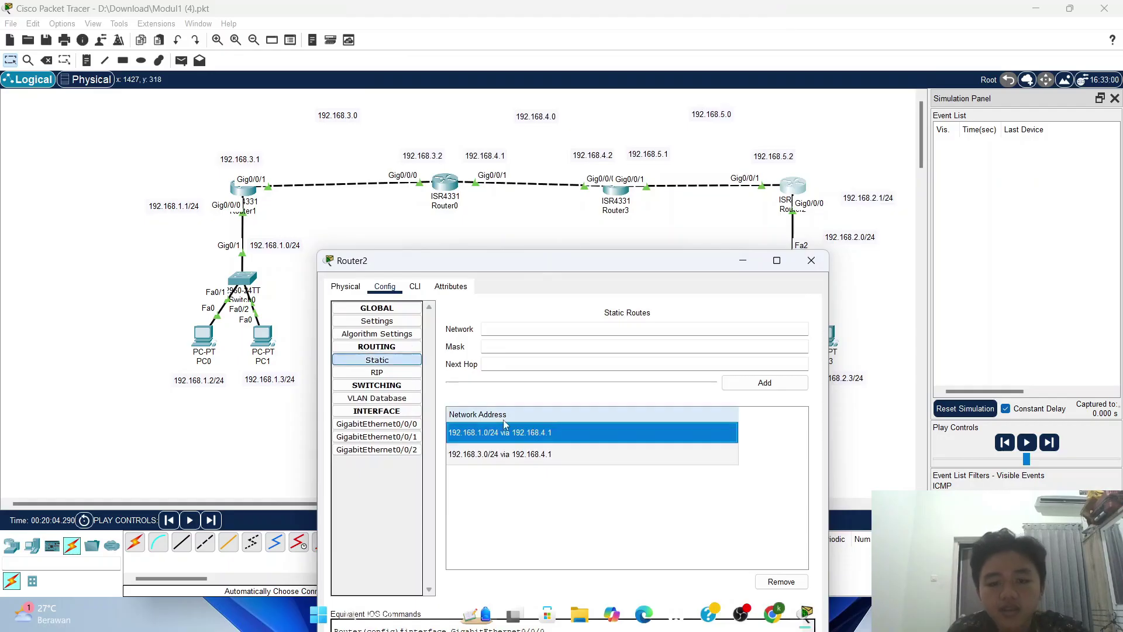
click(787, 582)
click(567, 439)
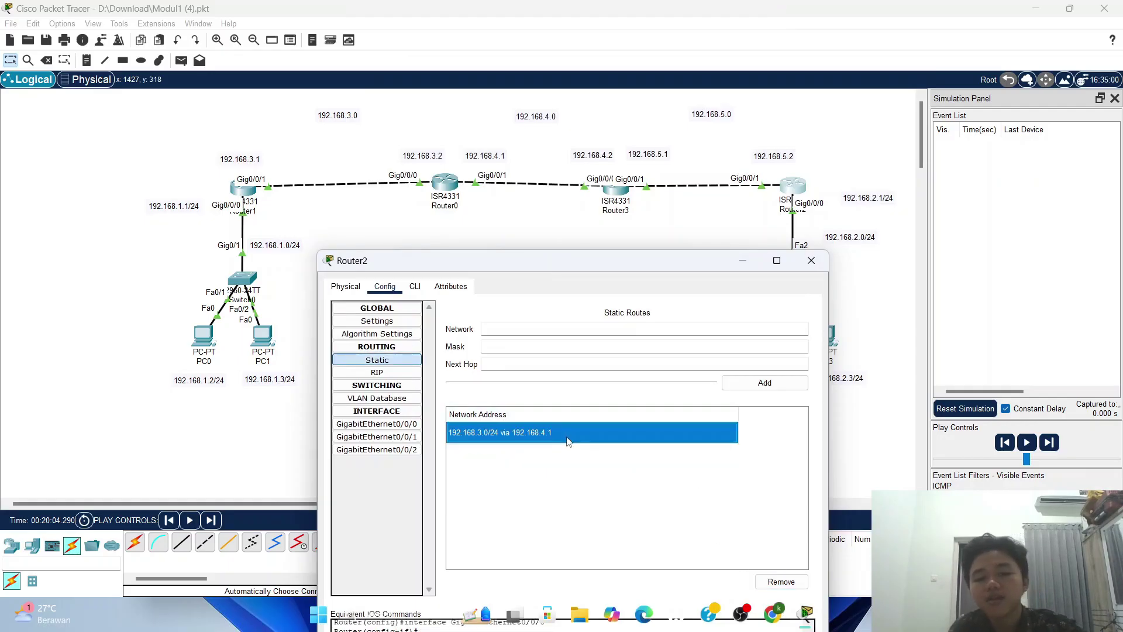
click(765, 582)
Add a static route on Router2 to network 192.168.1.0, mask 255.255.255.0, next hop 192.168.5.1
click(619, 330)
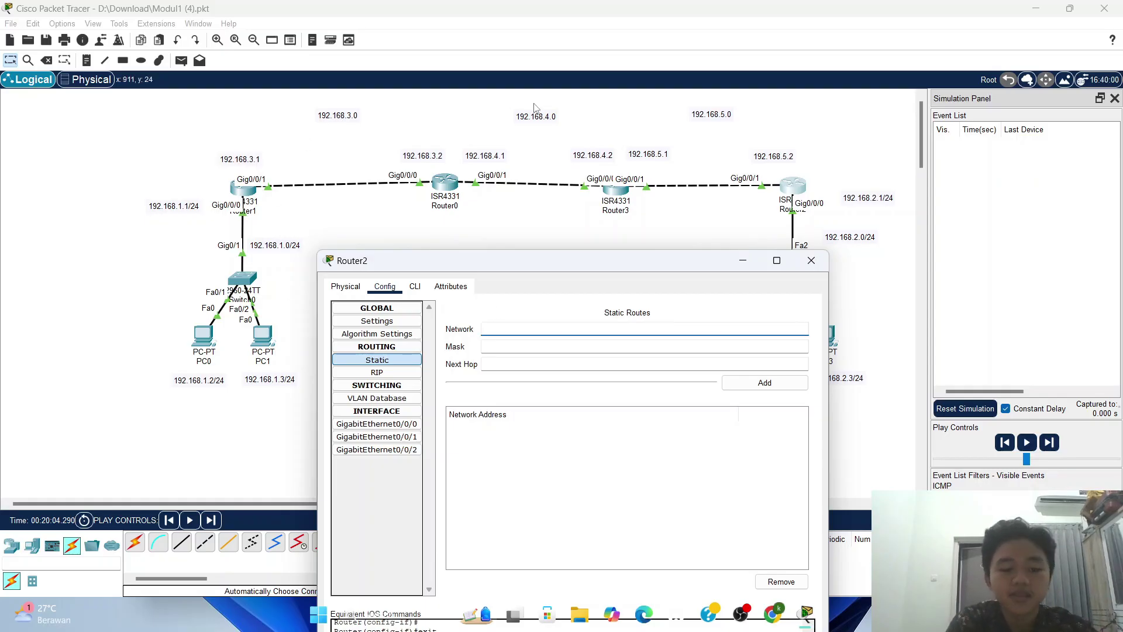
text(192.168.1.0)
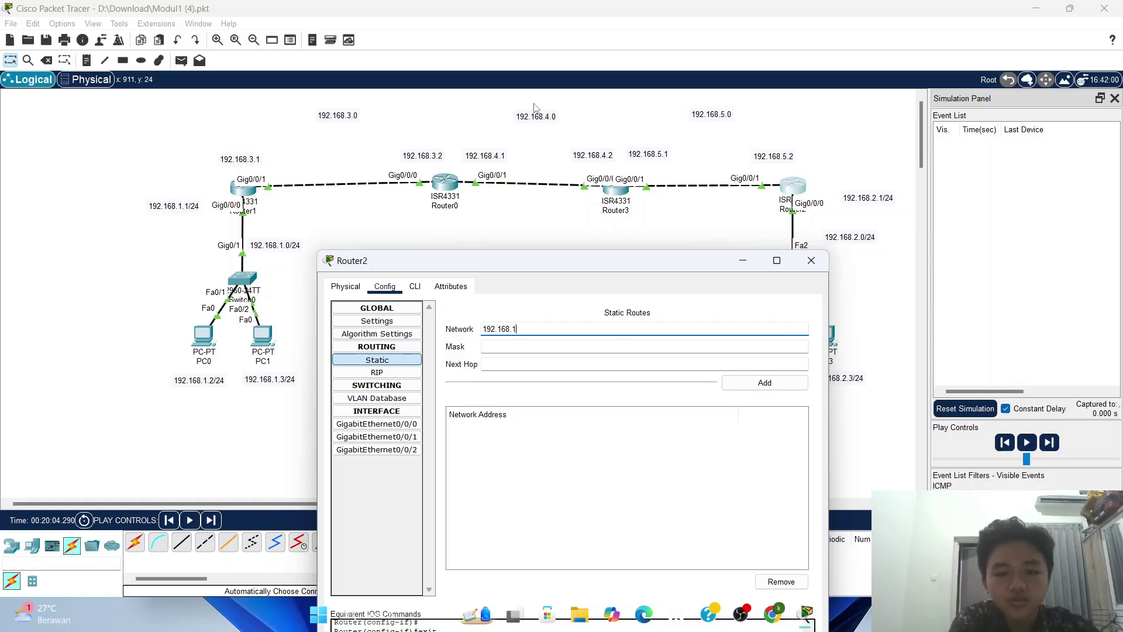
click(508, 344)
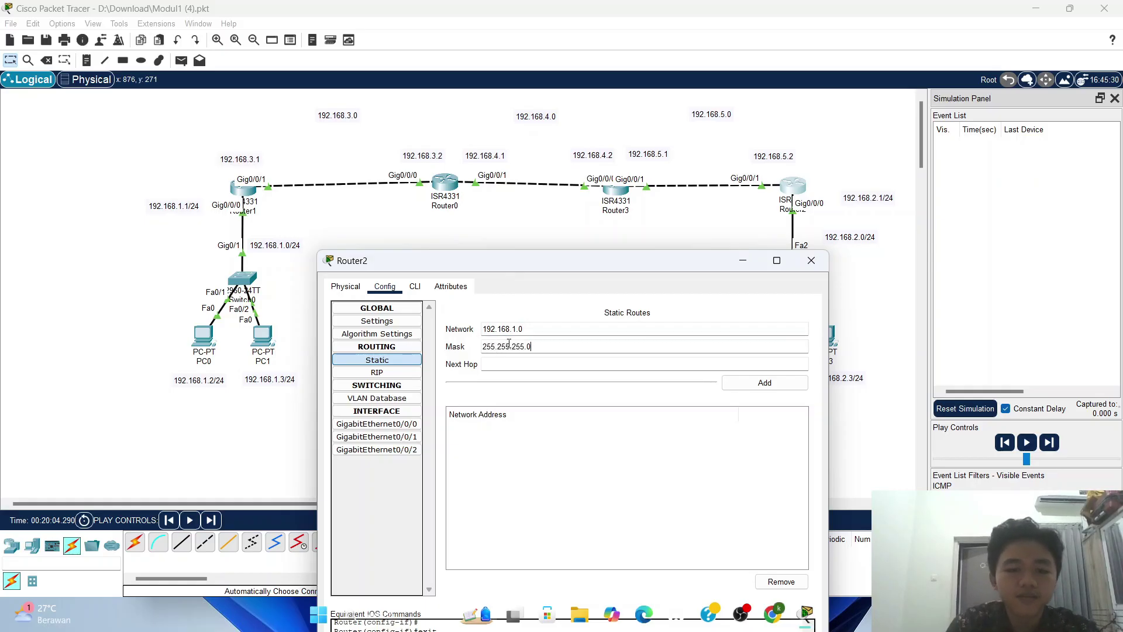
click(514, 365)
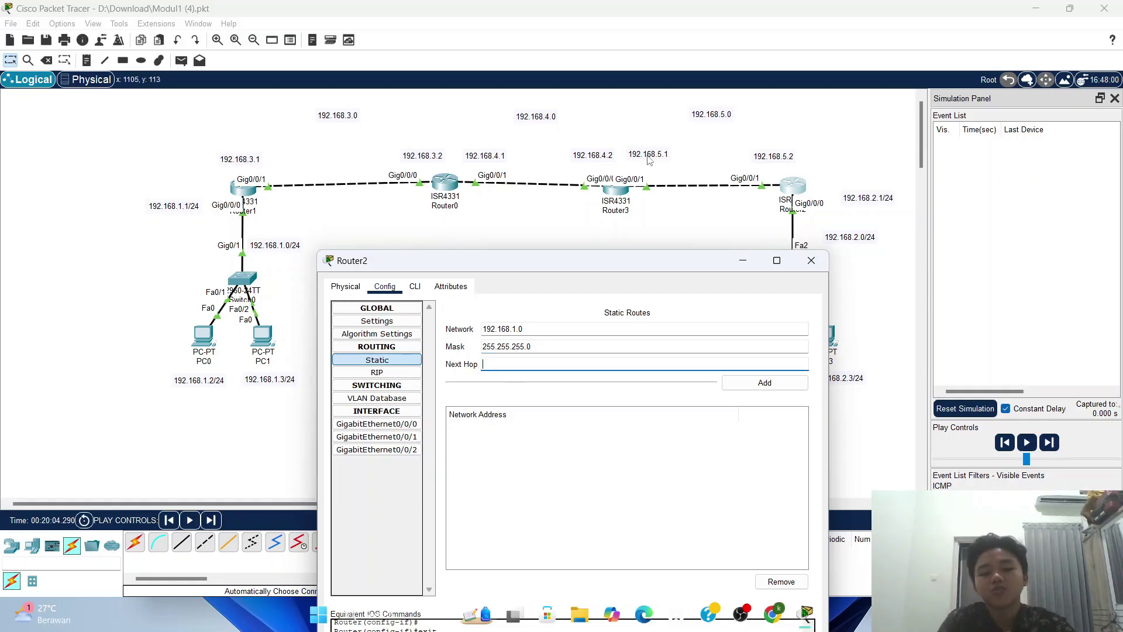
text(192.168.5.1)
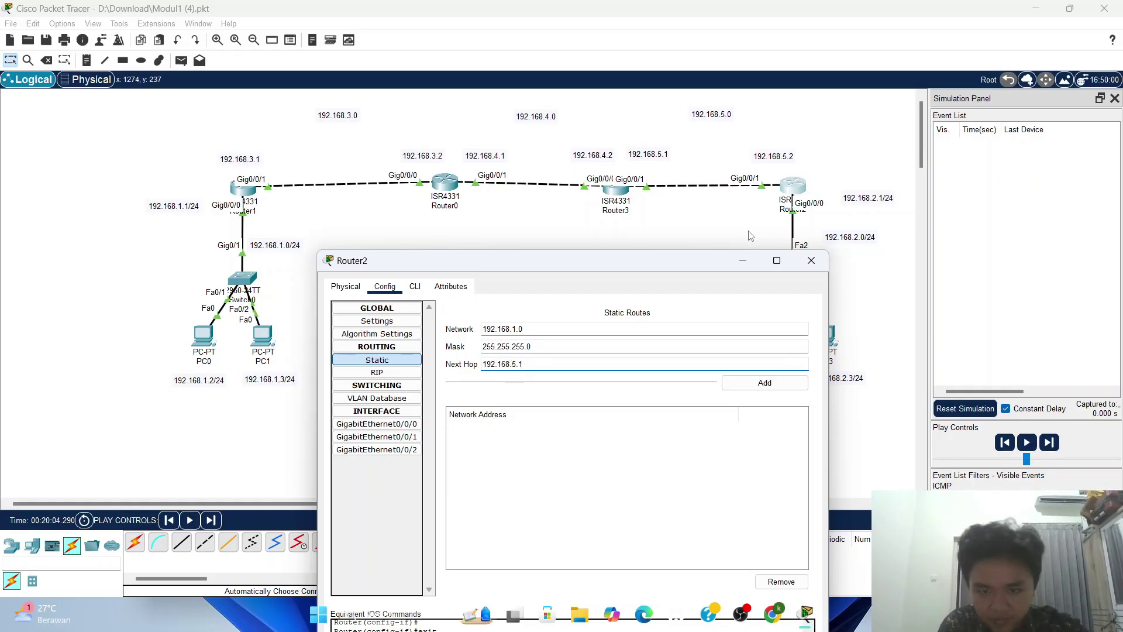
click(755, 381)
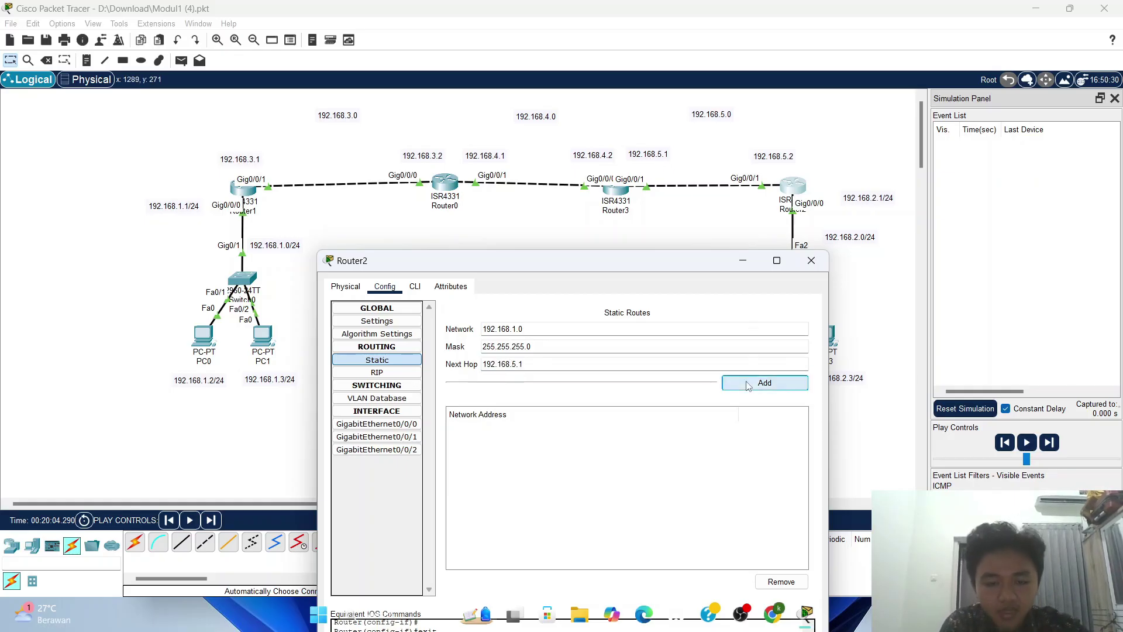
Add a second static route on Router2 to network 192.168.3.0 with the same mask and next hop 192.168.5.1
click(520, 331)
key(BackSpace)
key(BackSpace)
key(BackSpace)
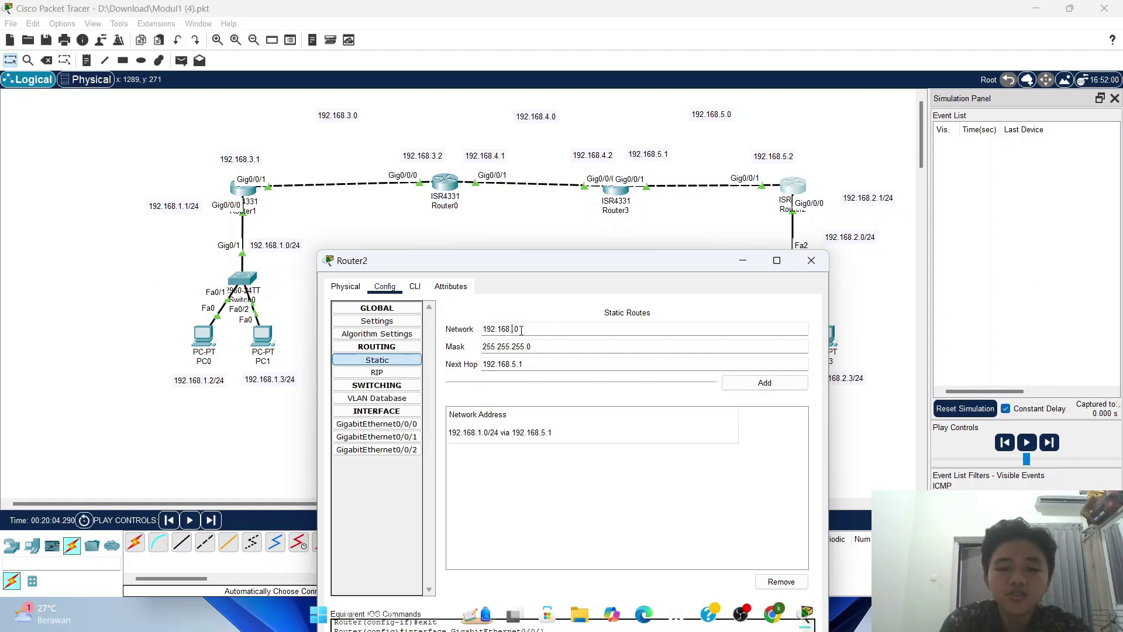
text(3)
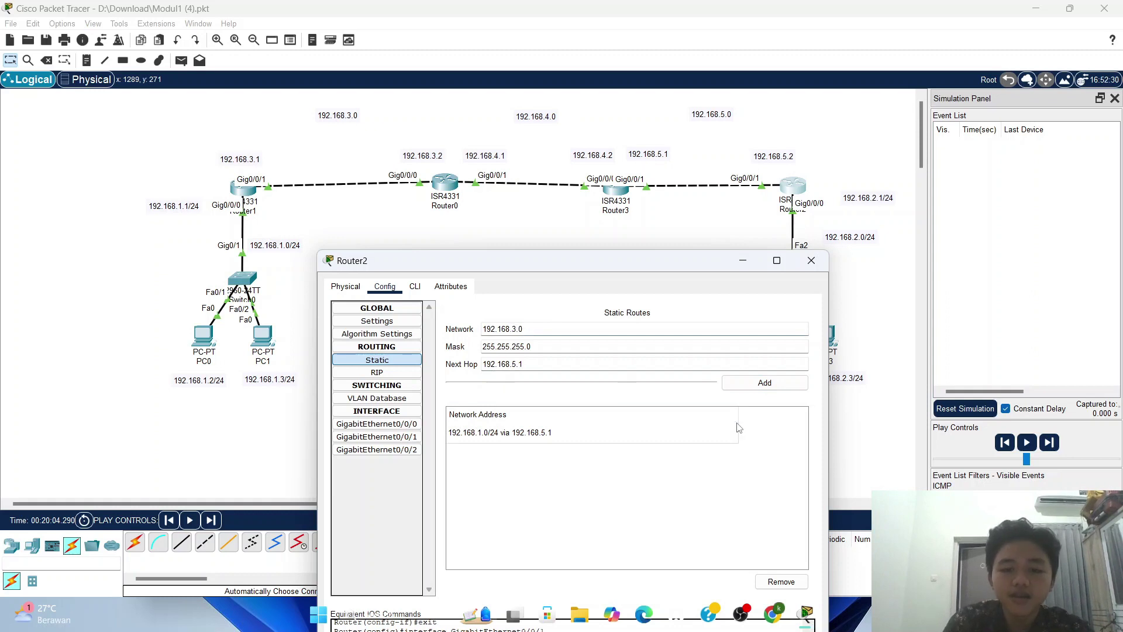
click(763, 383)
Add a static route on Router2 to network 192.168.4.0 with the same mask and next hop, and close its configuration
click(519, 329)
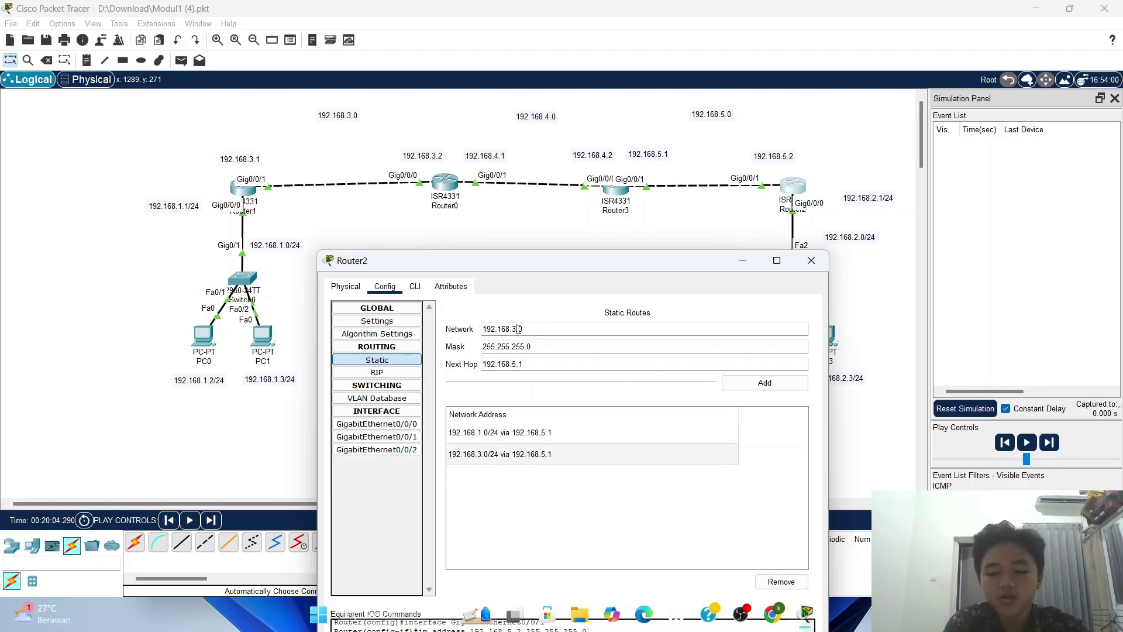
key(BackSpace)
text(4)
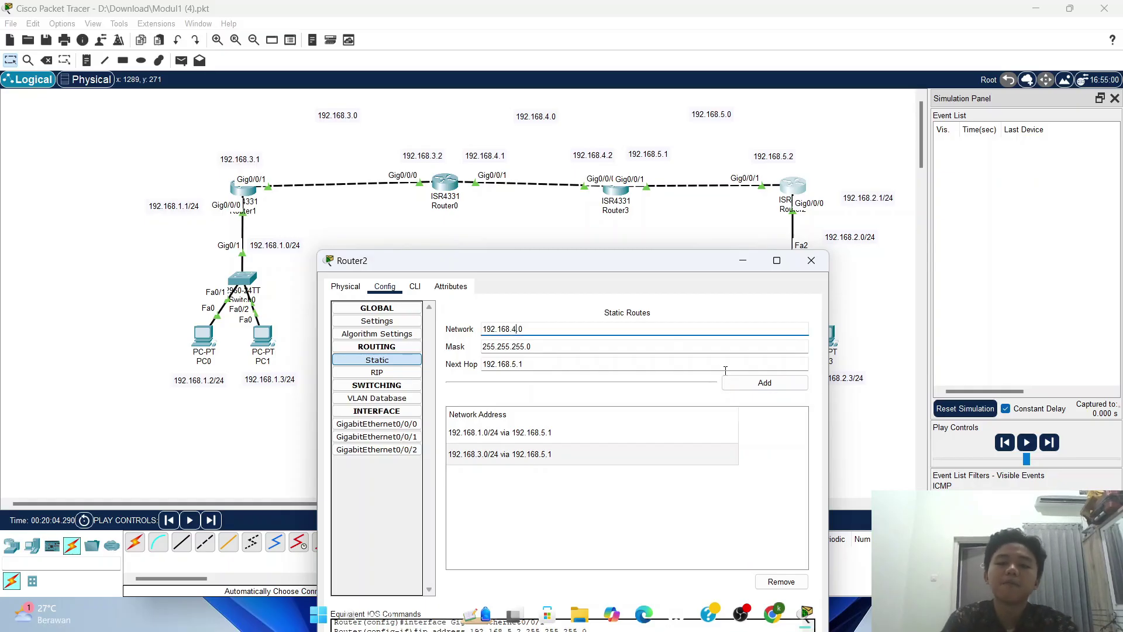
click(755, 383)
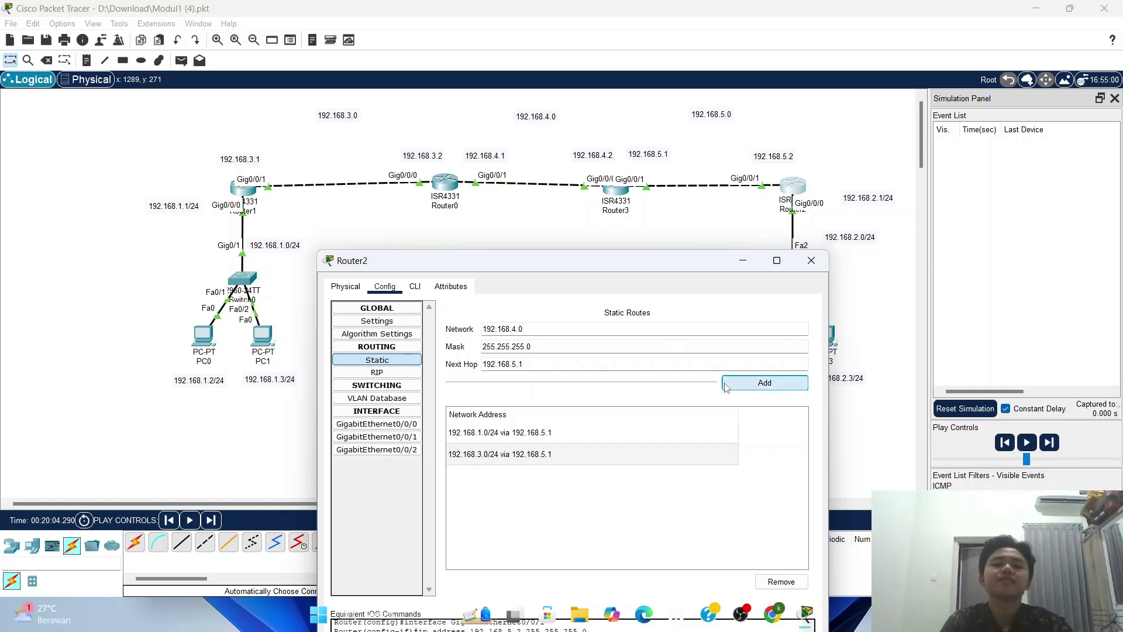
click(812, 261)
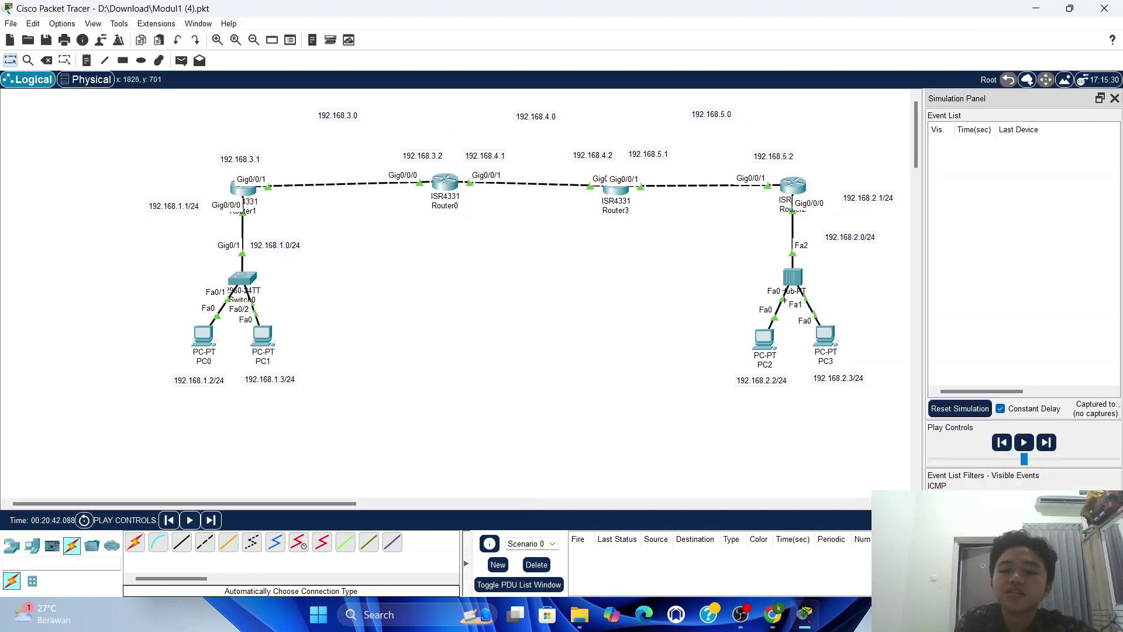
Create a simple PDU from PC0 to PC2 to test connectivity between the two LANs
click(181, 61)
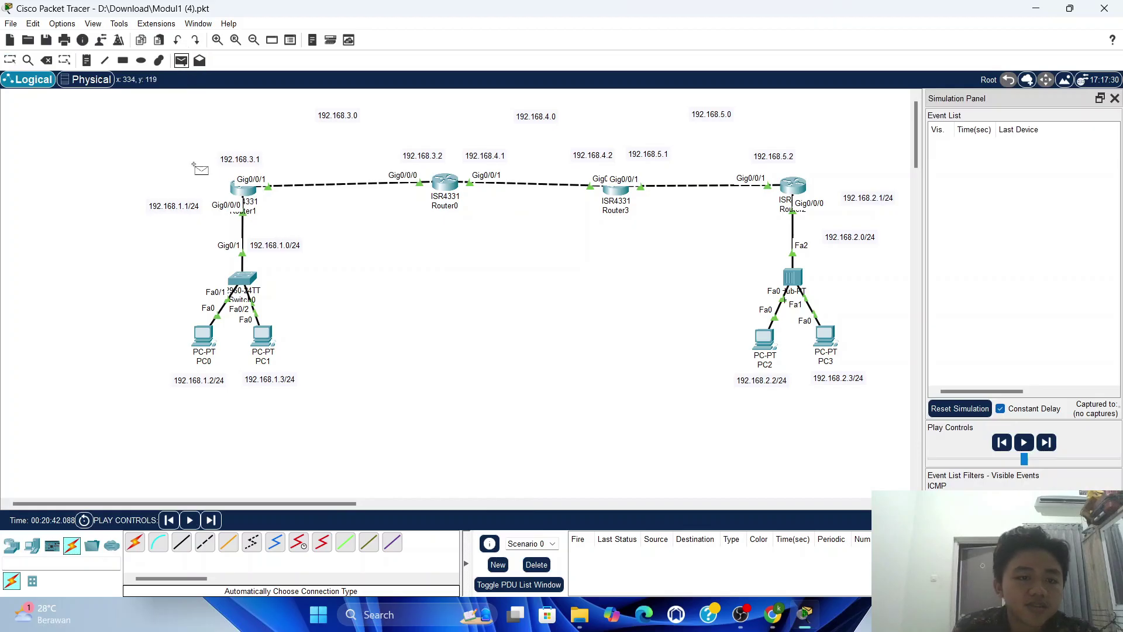
click(215, 344)
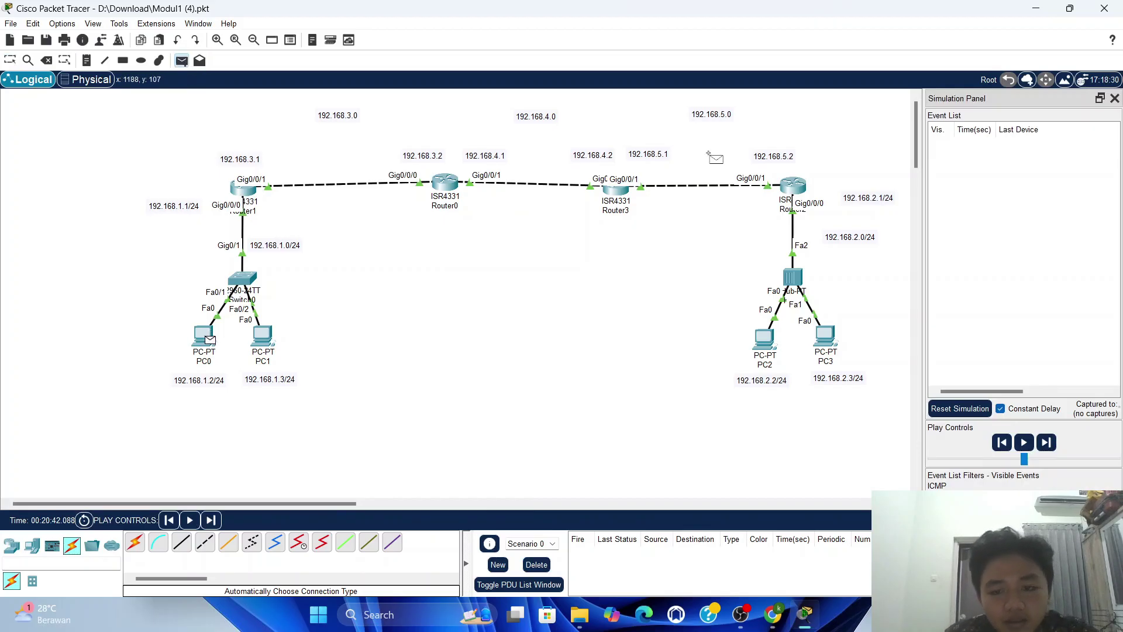
click(773, 339)
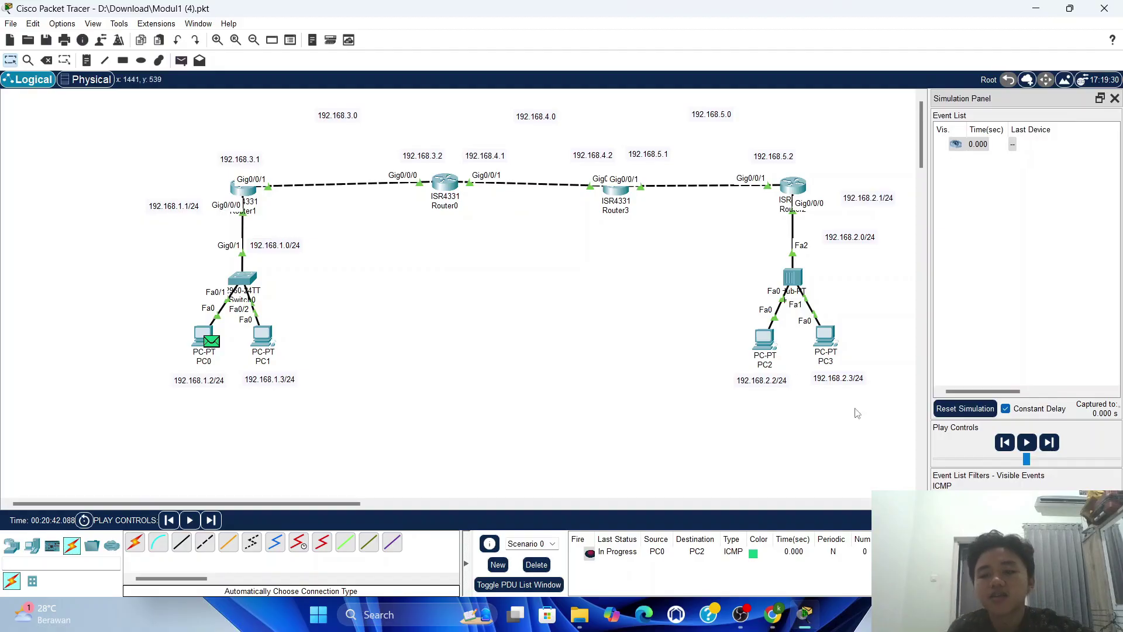
Advance the simulation event by event to follow the ICMP packet from PC0 across the four routers to PC2
click(1050, 443)
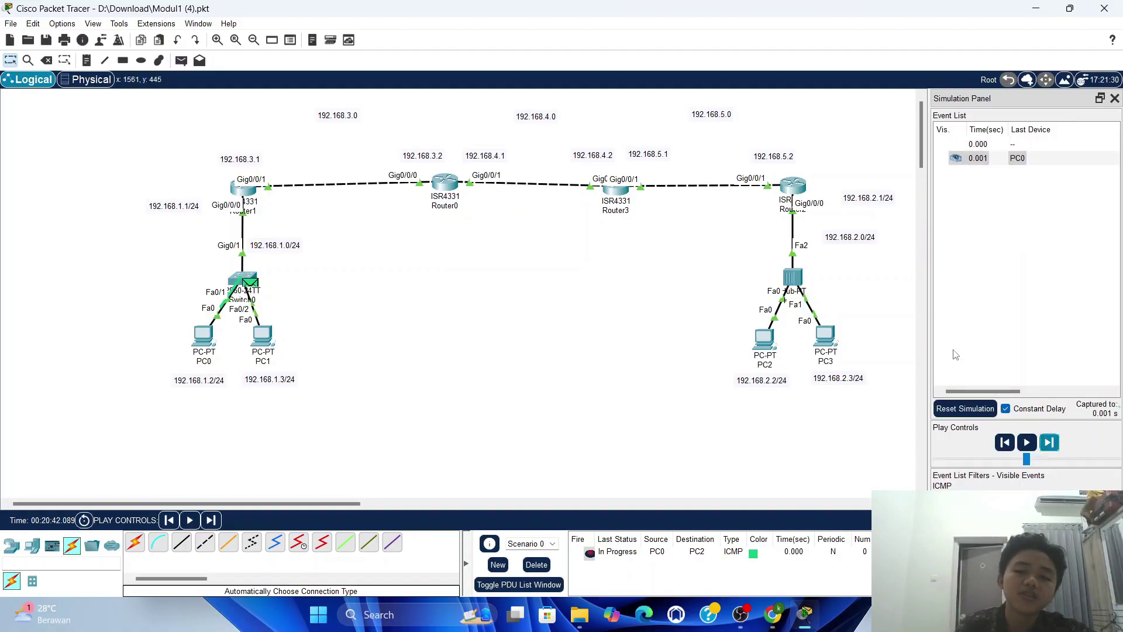
click(1050, 443)
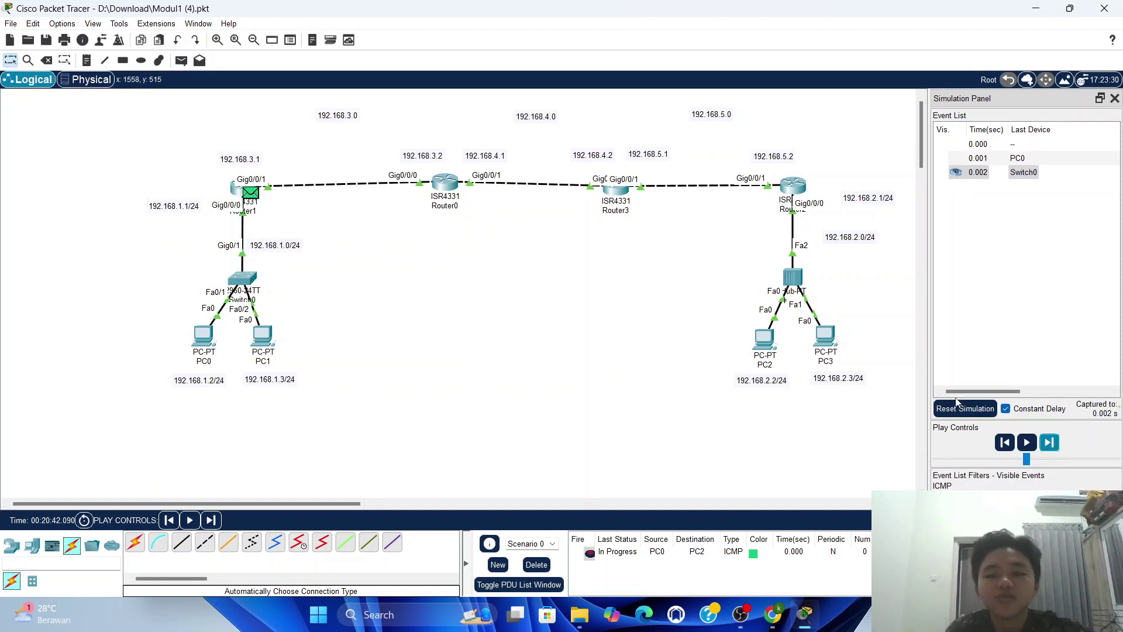
click(1058, 444)
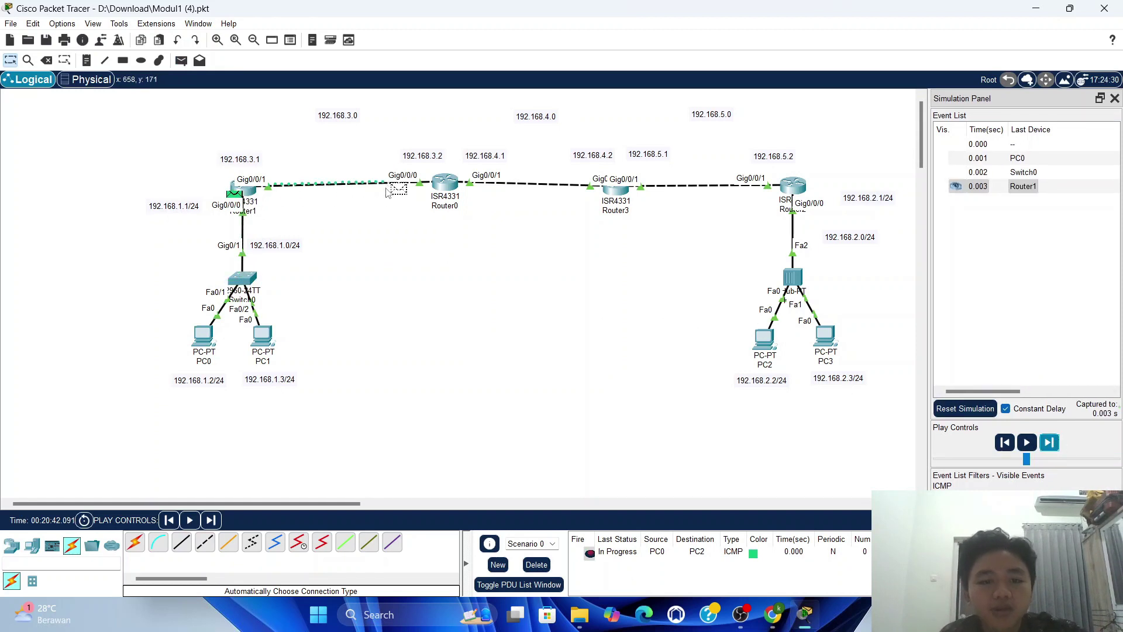
click(1051, 443)
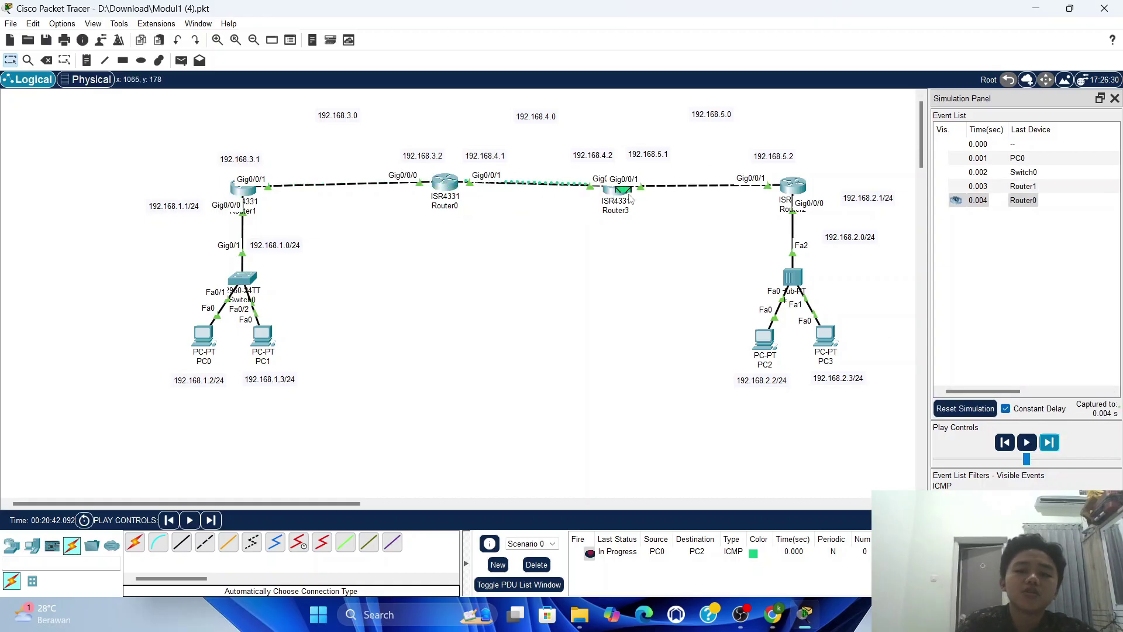
click(1050, 444)
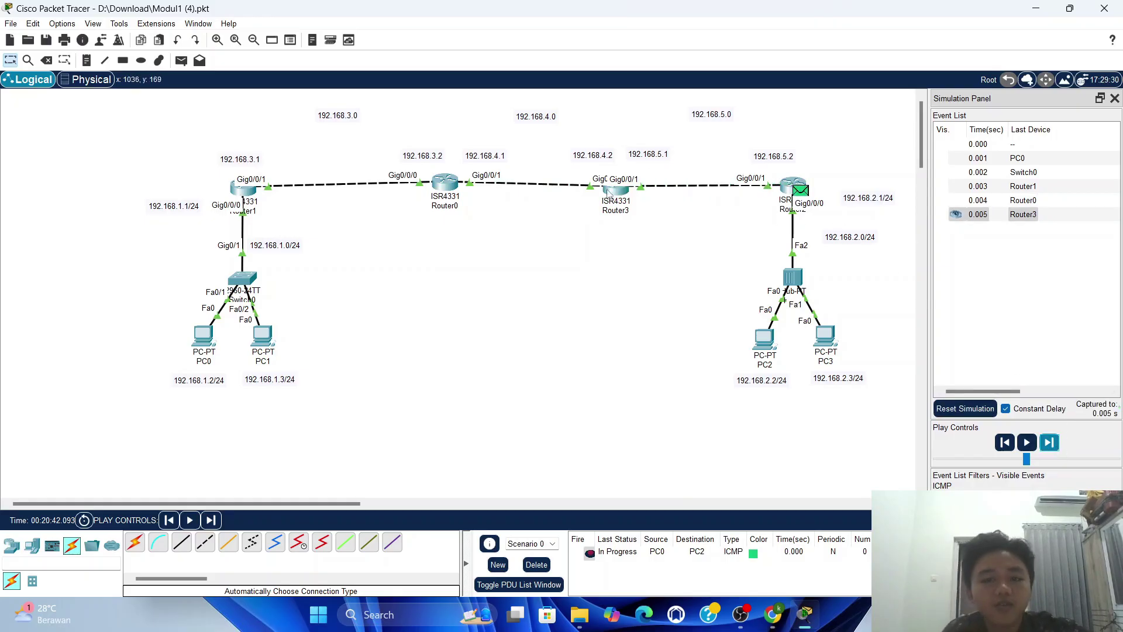
click(1051, 444)
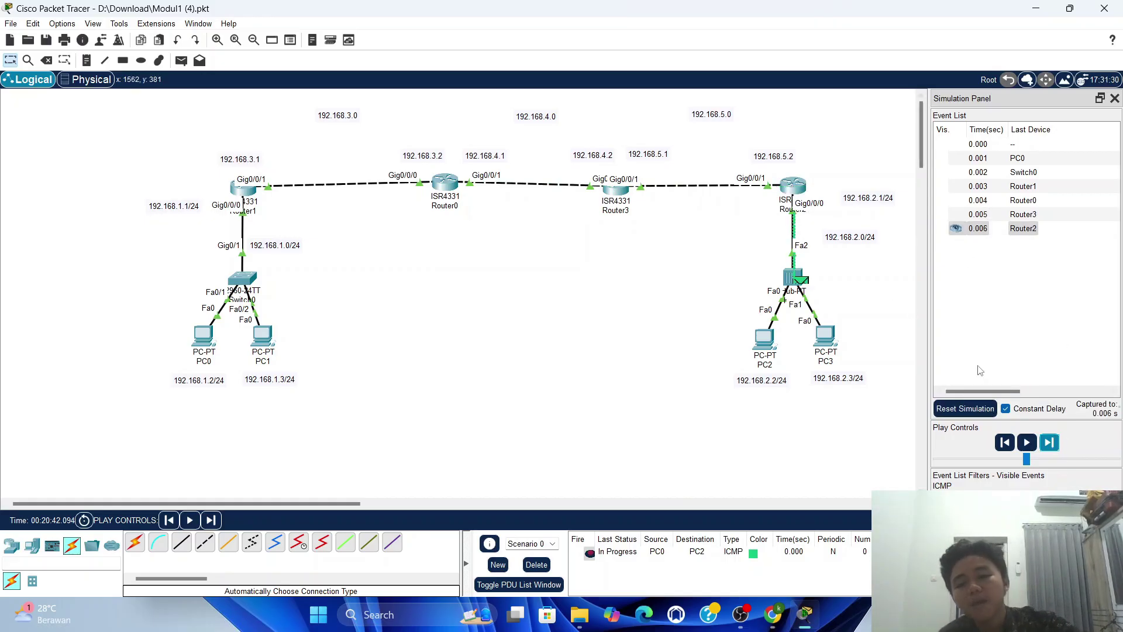
click(1048, 443)
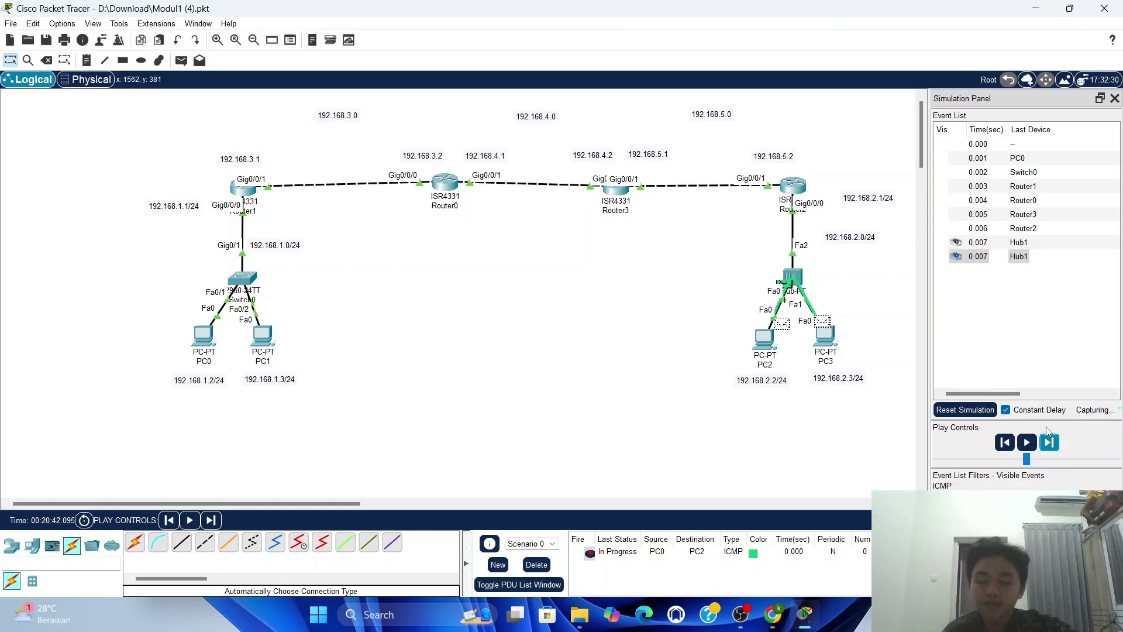
Continue stepping the simulation to trace PC2's ICMP reply back through the routers towards PC0
click(1057, 446)
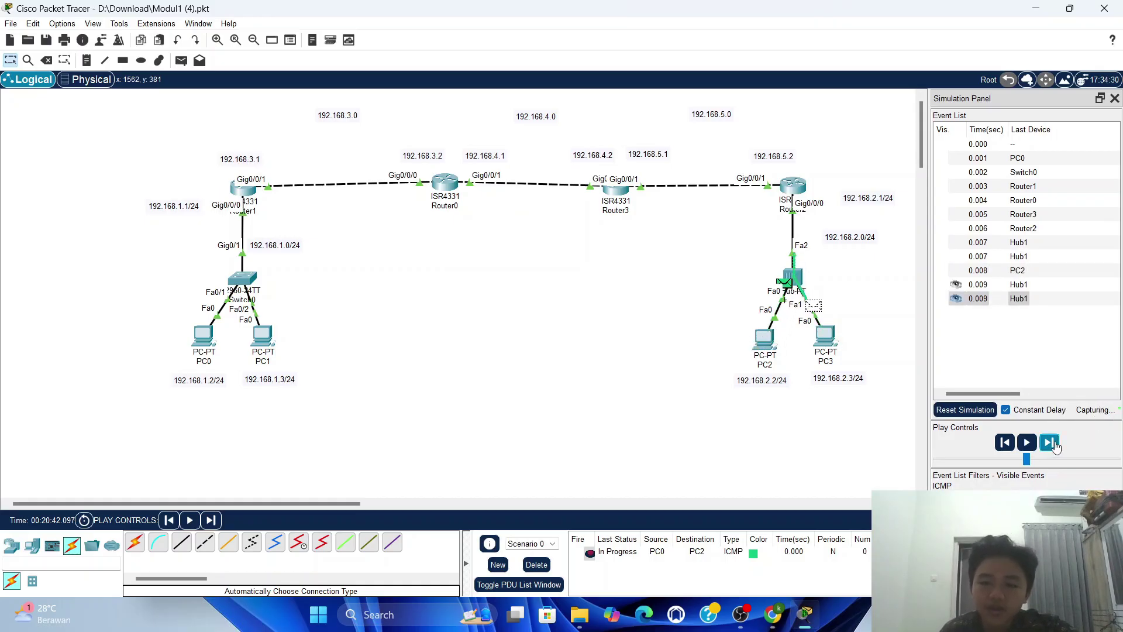
click(1056, 446)
click(1056, 445)
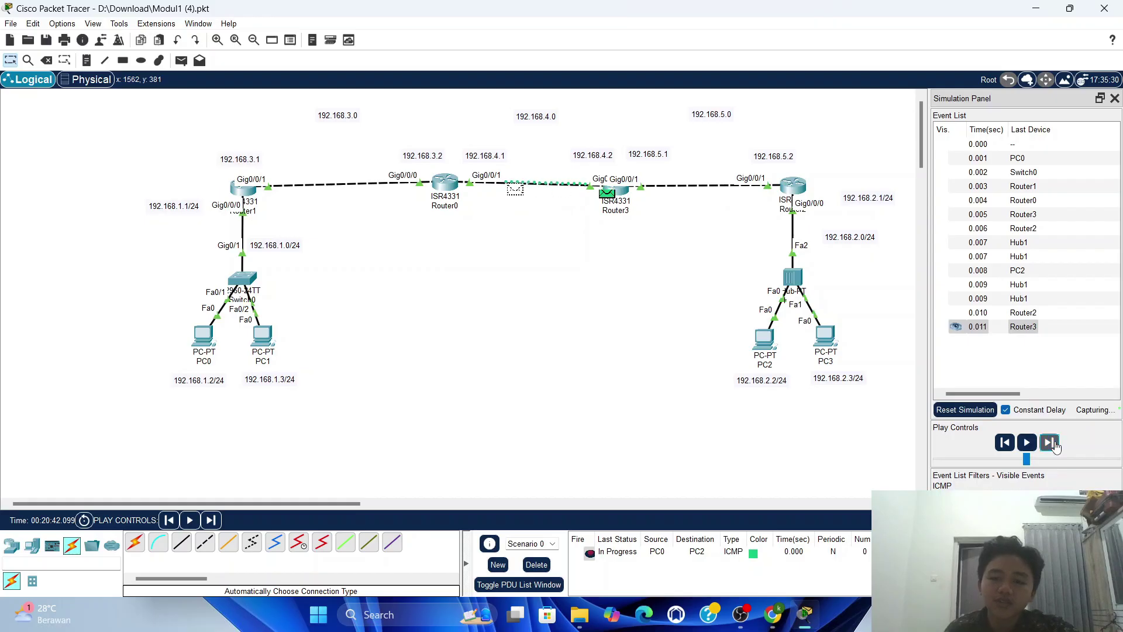
click(1056, 446)
click(1056, 445)
click(1057, 446)
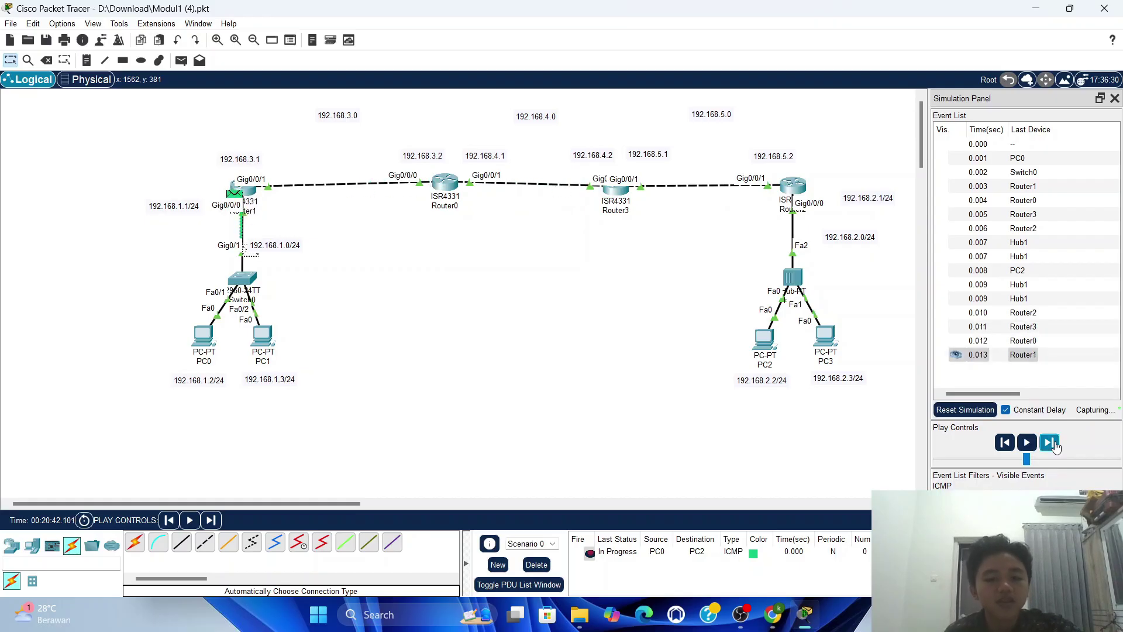